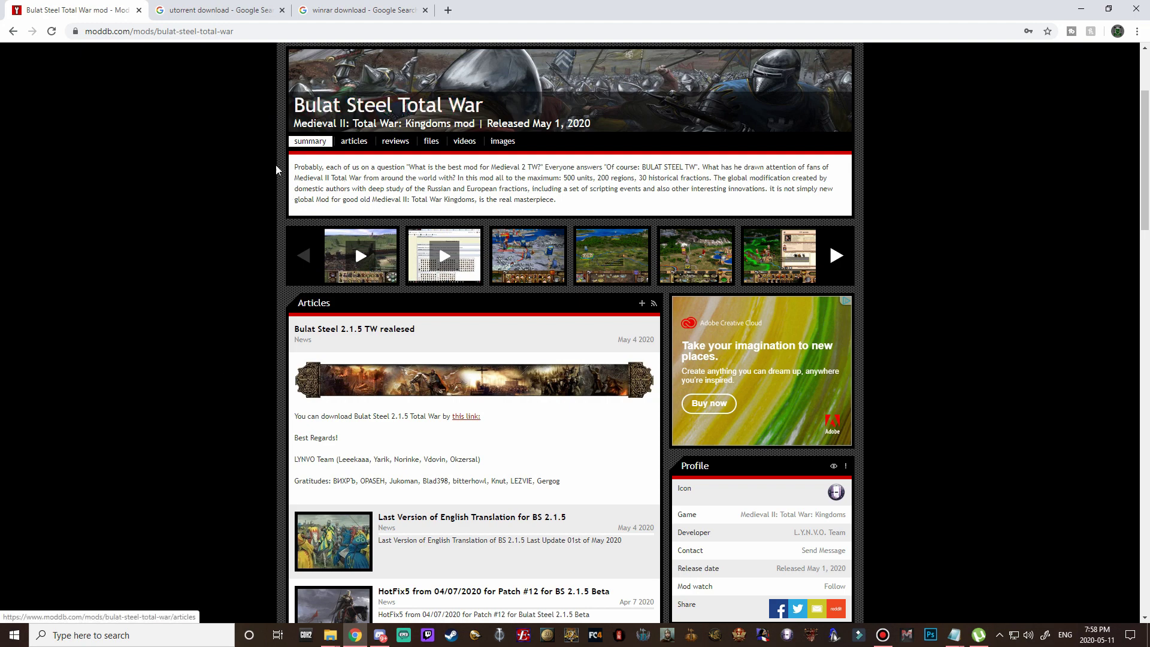
Step: Scroll back to the top of the Bulat Steel mod page and select the mod path in the address
scroll(258, 201, up, 3)
drag(137, 32, 295, 33)
Step: Go to the Mod DB home page, search 'bulat' and open the Bulat Steel Total War mod
key(BackSpace)
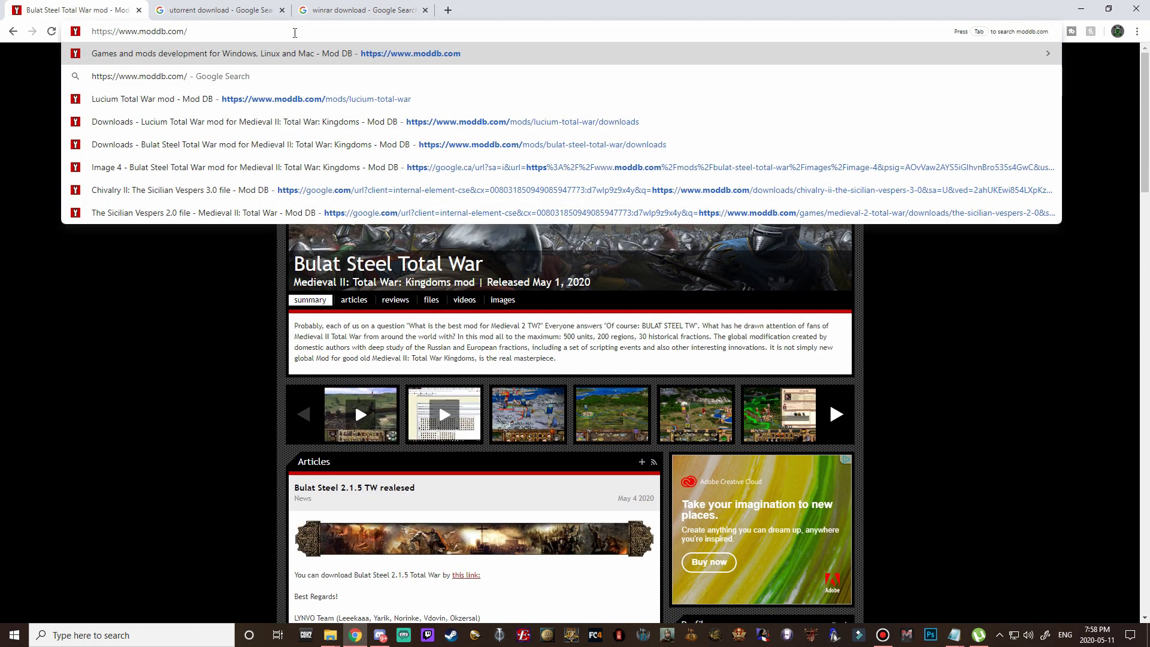
key(Return)
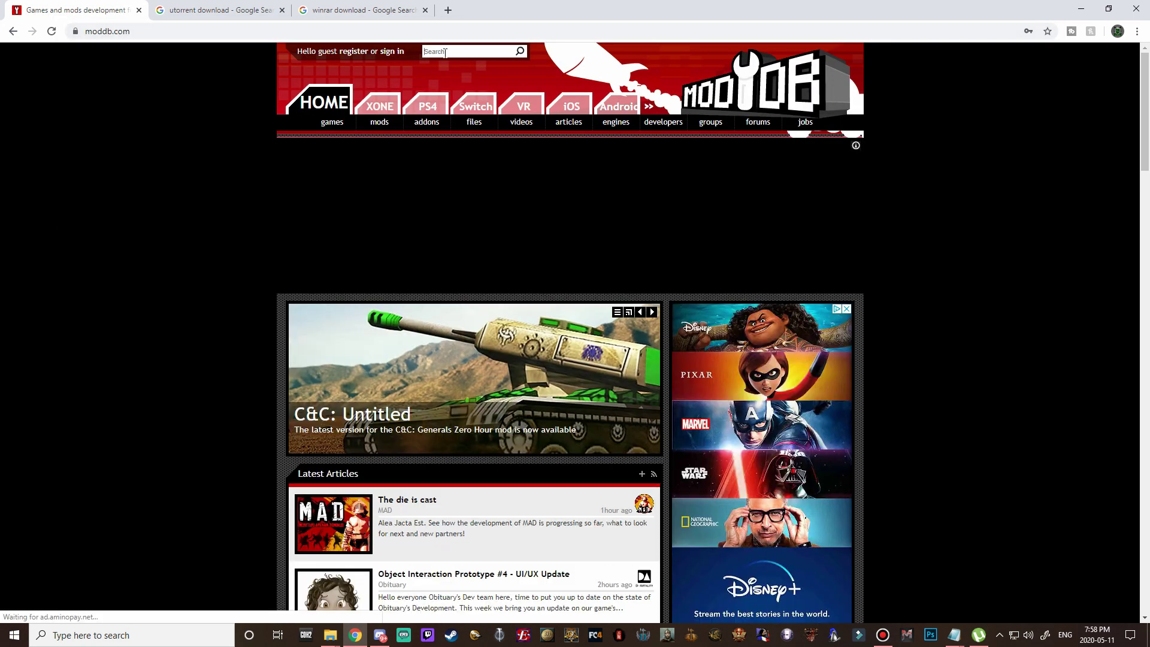
click(445, 53)
text(bulat)
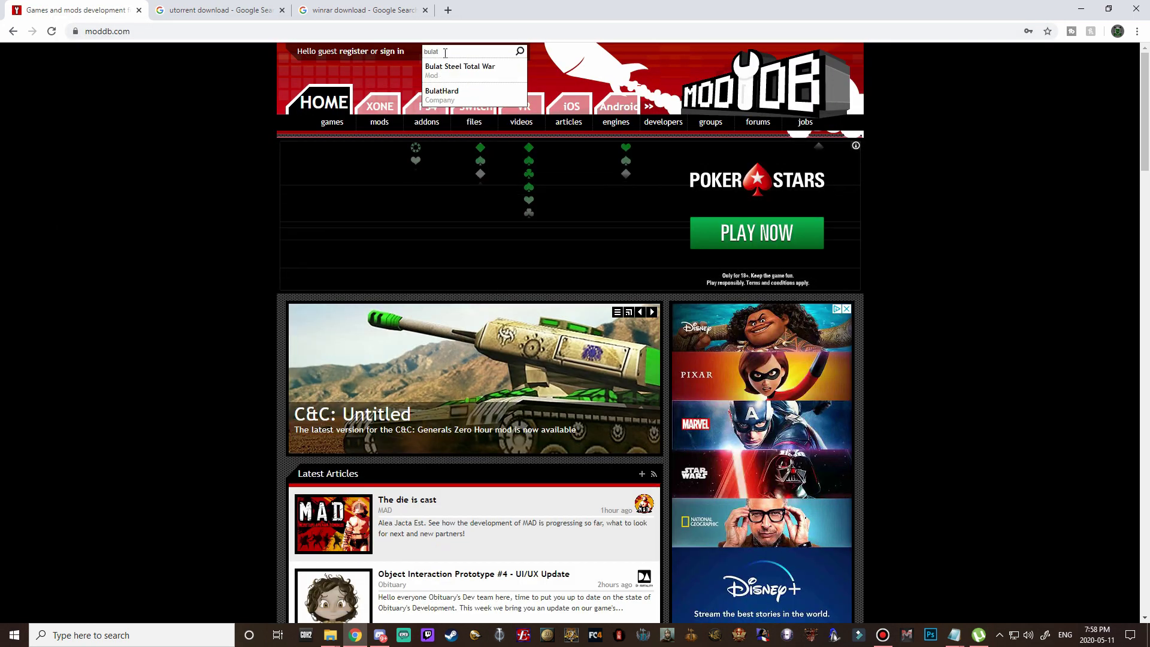
click(459, 67)
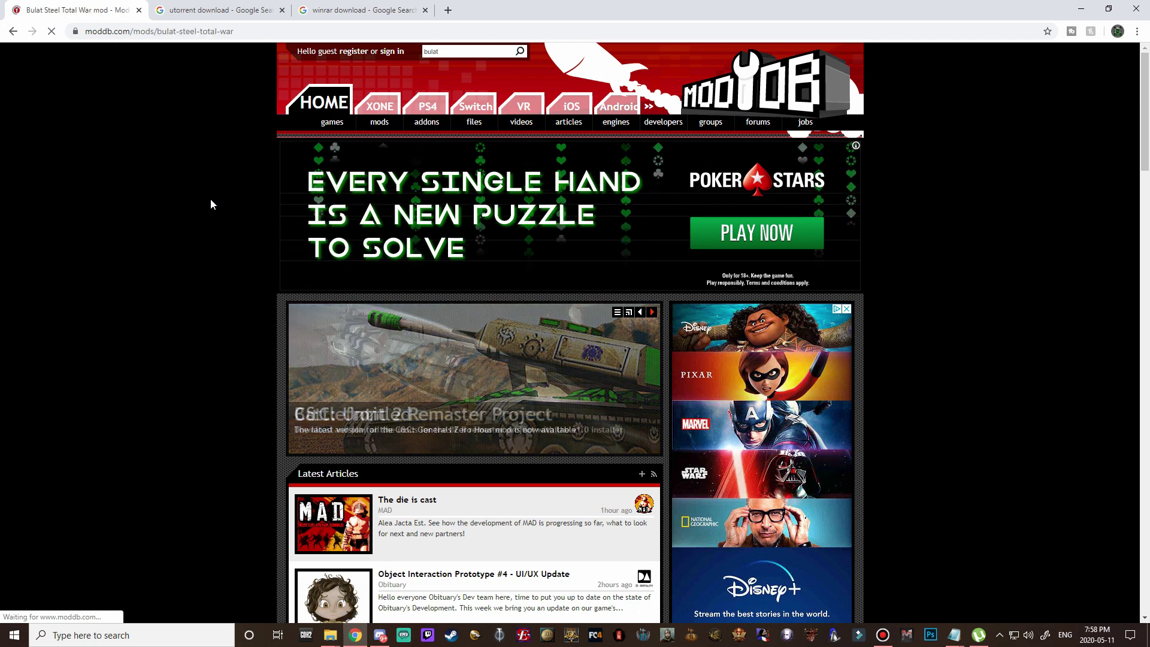
Step: Open the Bulat Steel 2.1.5 file page in a new tab from the mod's files list
scroll(134, 272, down, 3)
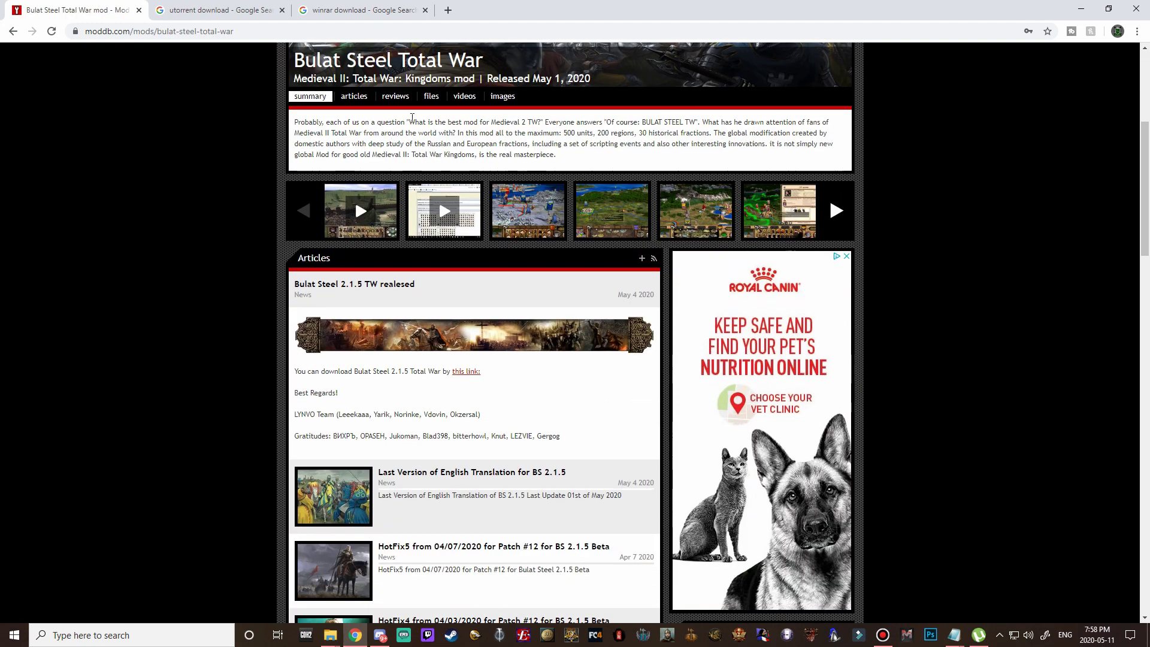
click(431, 96)
scroll(285, 318, down, 3)
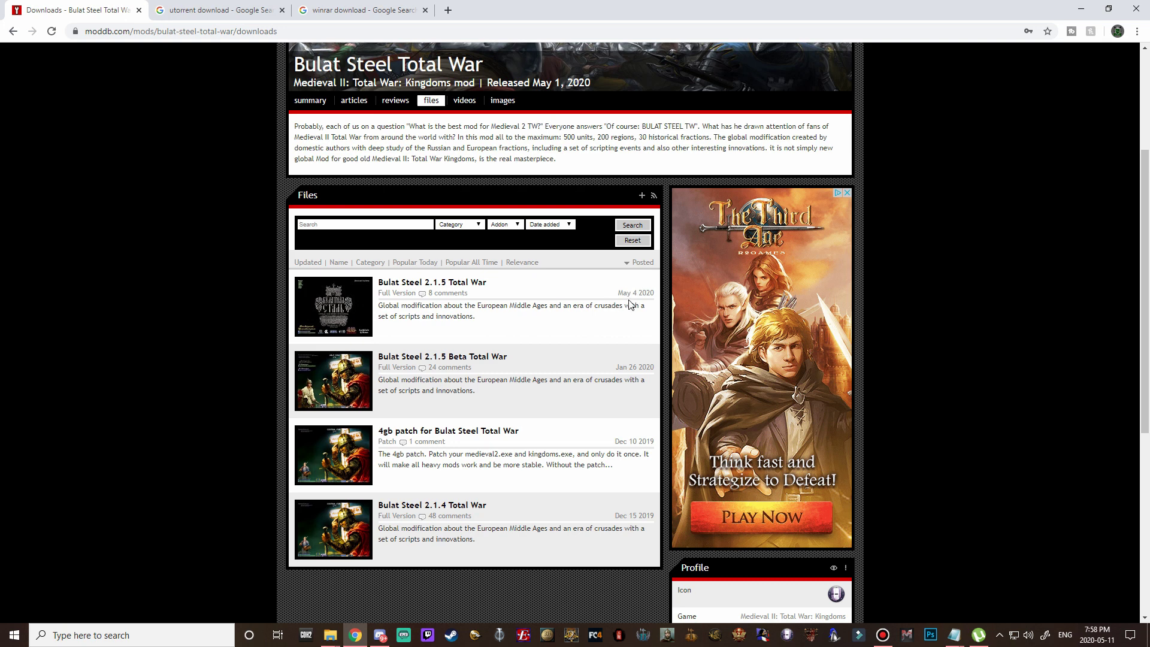
right_click(429, 285)
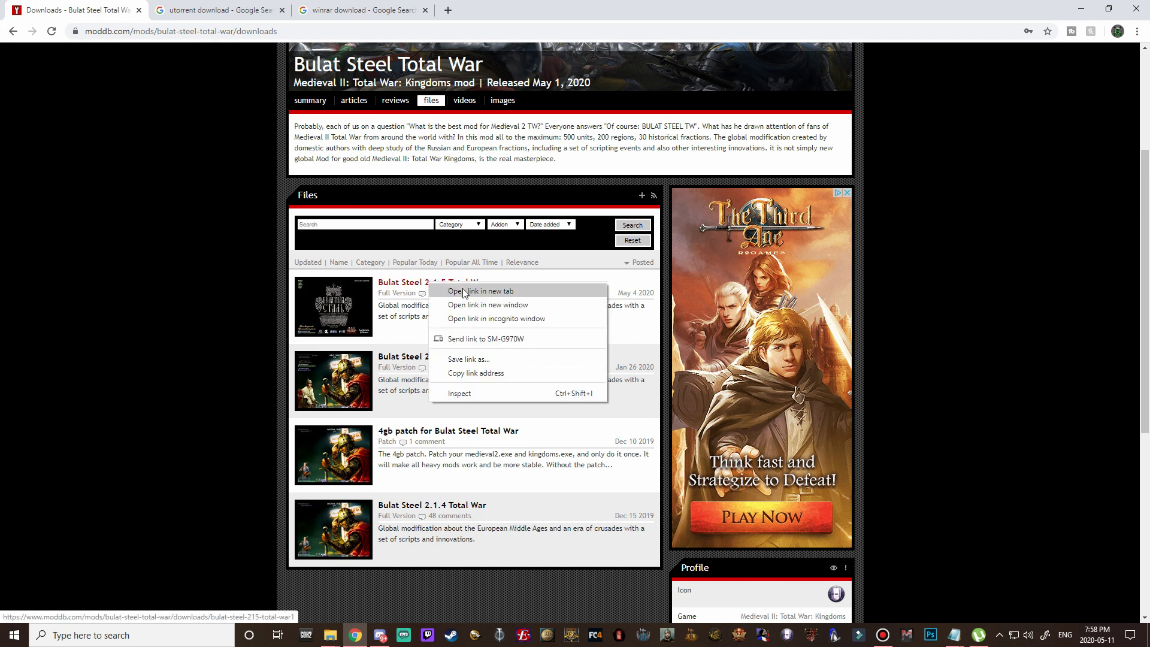
click(450, 293)
Step: Open the English Translation article in a new tab from the articles list, then return to the 2.1.5 file
scroll(170, 314, up, 2)
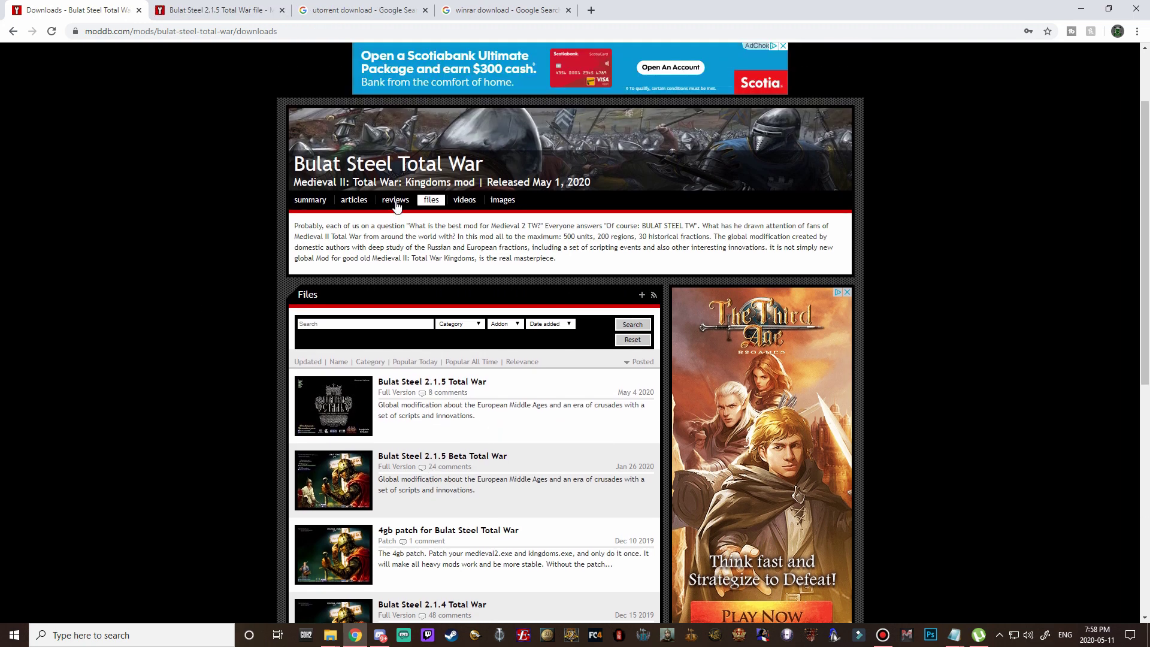
click(354, 201)
scroll(238, 296, down, 5)
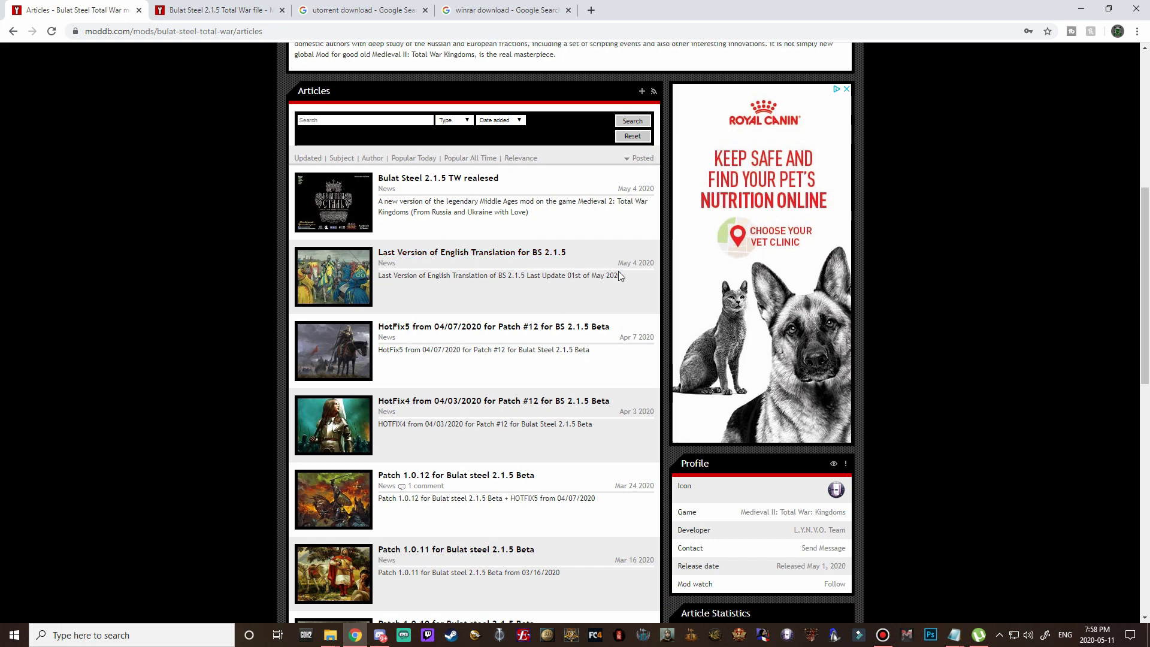
right_click(491, 254)
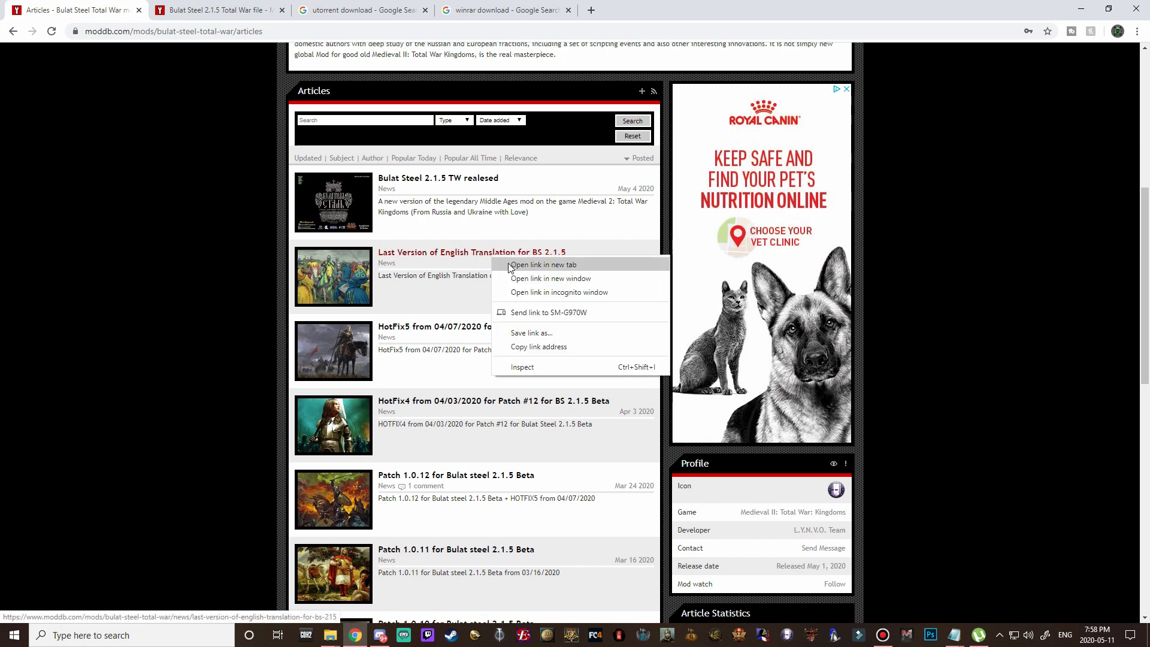
click(512, 264)
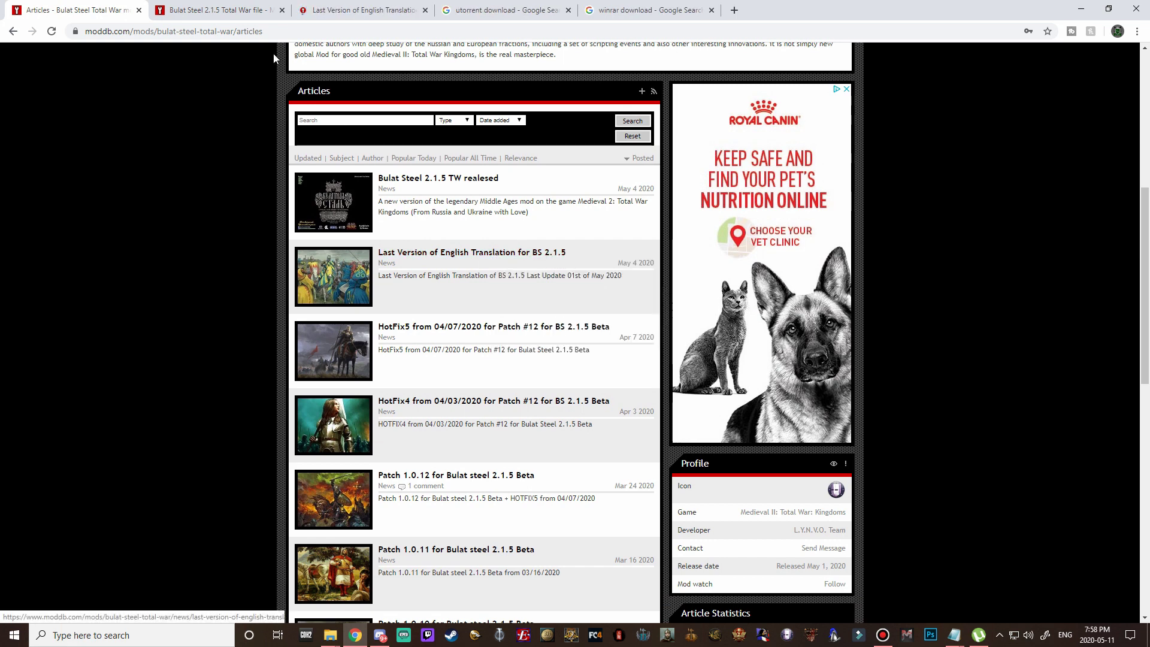
click(216, 11)
Step: Download BS_2.1.5_TW.7z from its file page and dismiss the advertisement popup
scroll(167, 293, down, 2)
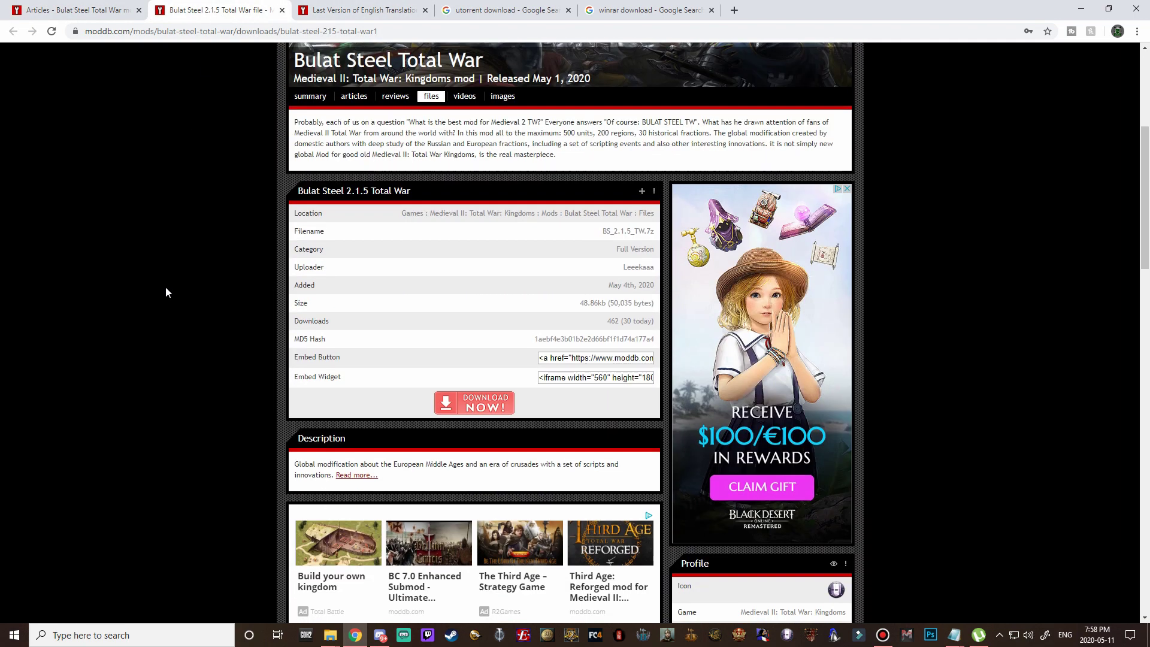
click(483, 406)
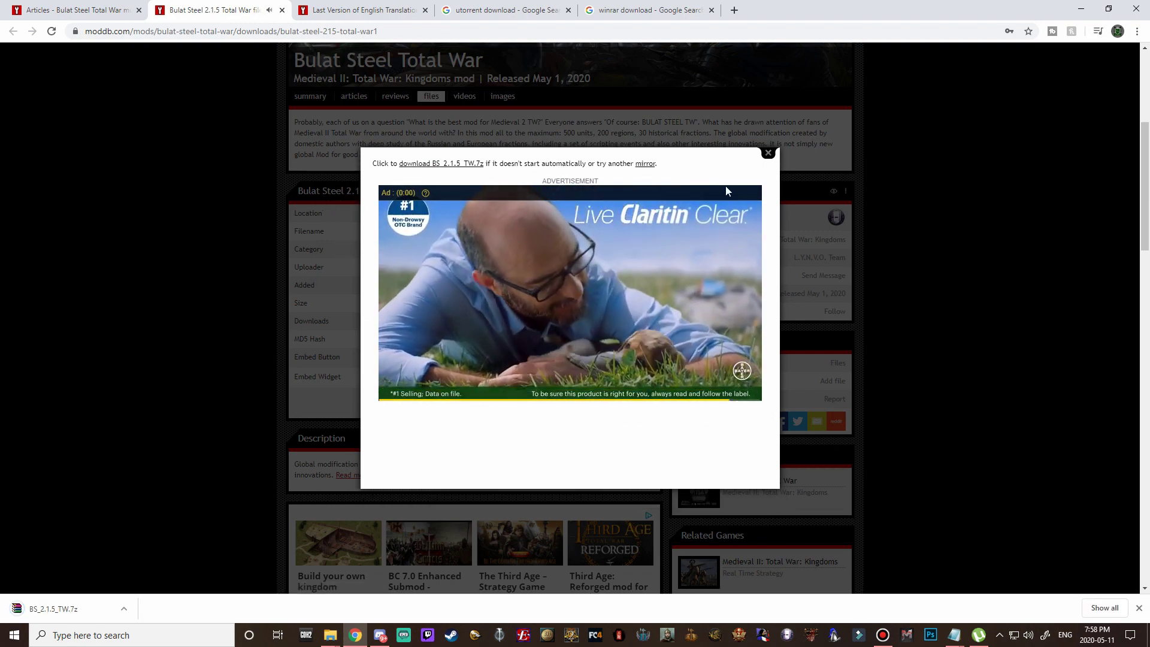
click(764, 156)
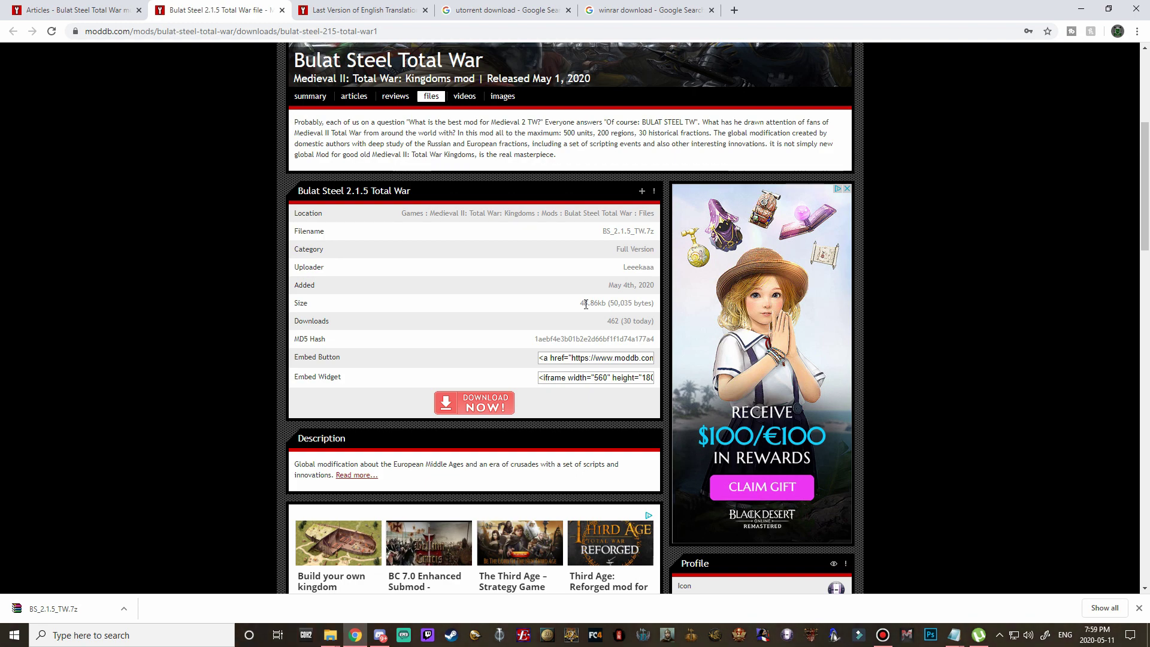
click(360, 10)
Step: Finish the English Translation of BS 2.1.5!.7z download and close its Google Drive page
scroll(112, 327, down, 4)
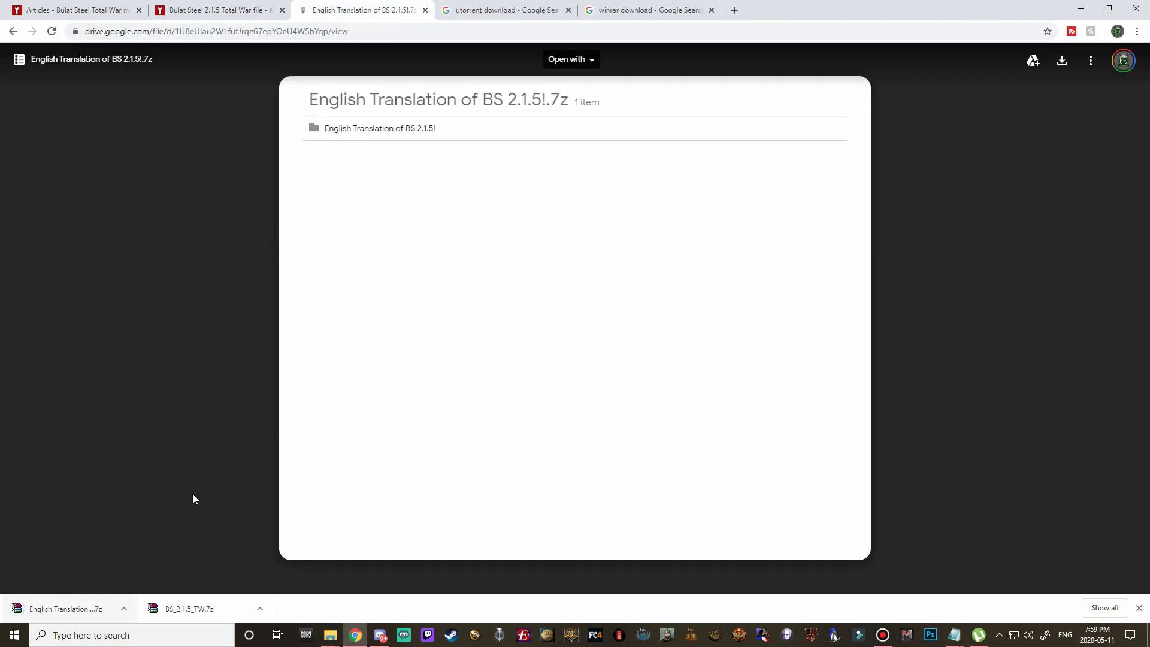
click(432, 13)
click(425, 10)
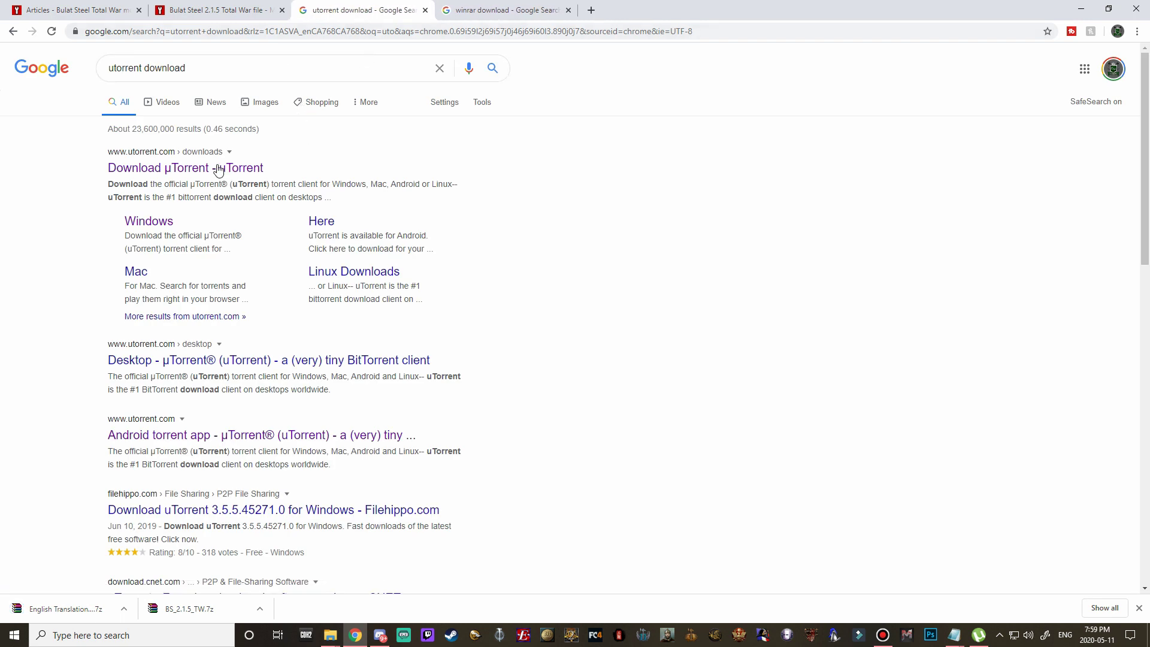
Step: Look over the official µTorrent Windows download page and the WinRAR download page
click(182, 171)
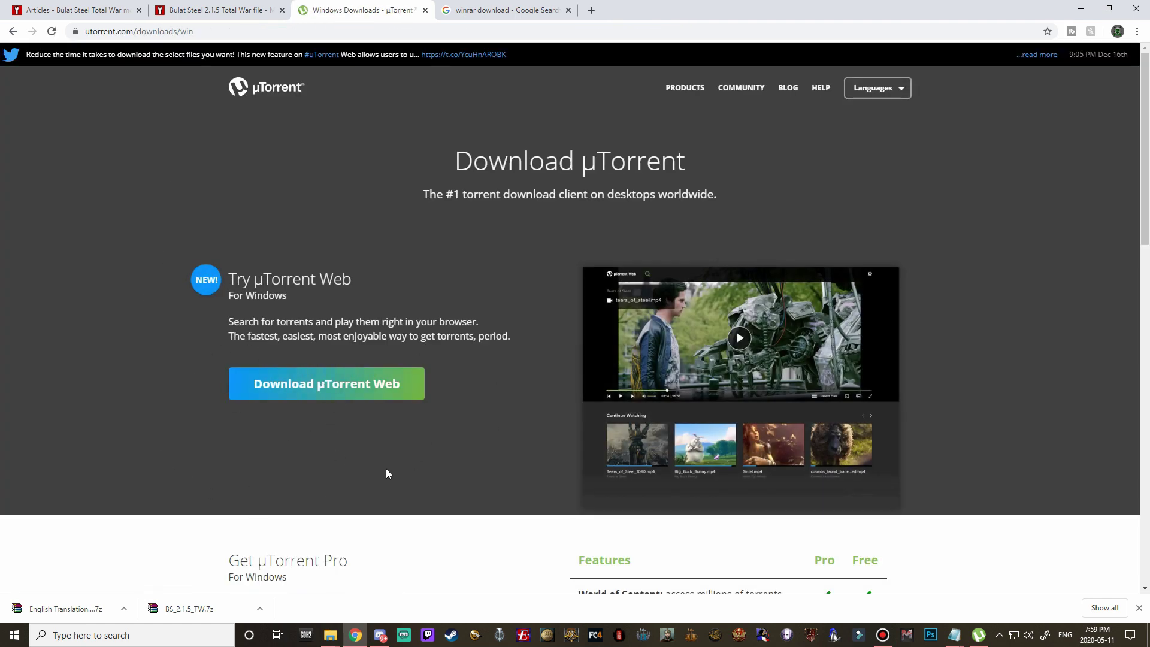
click(506, 11)
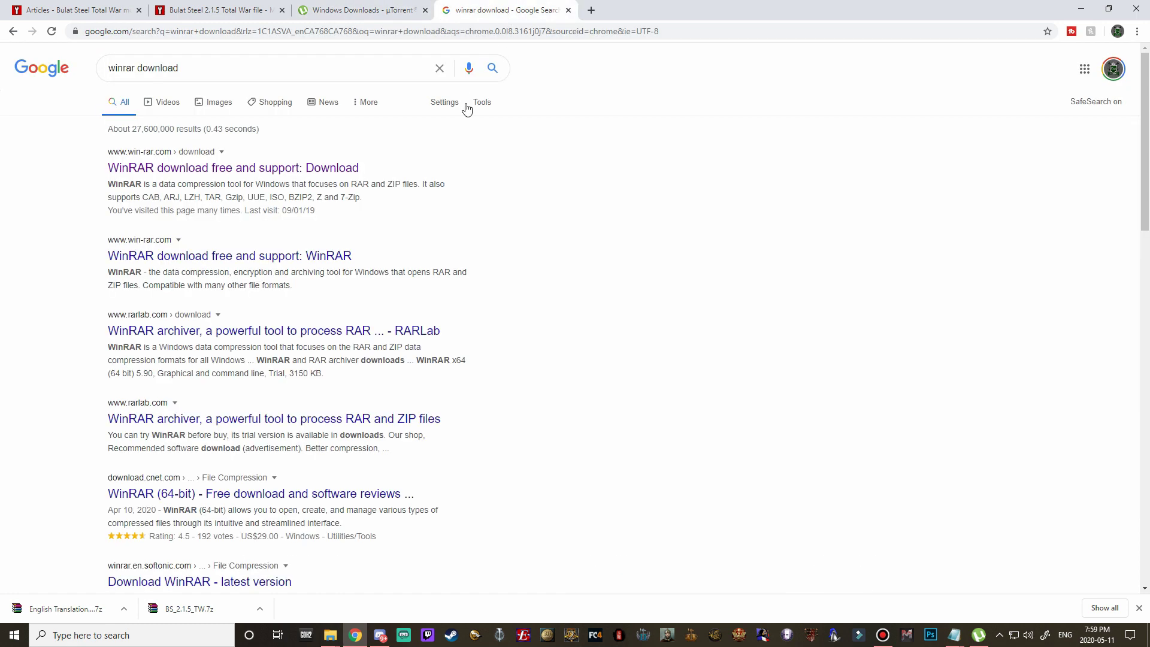
click(244, 176)
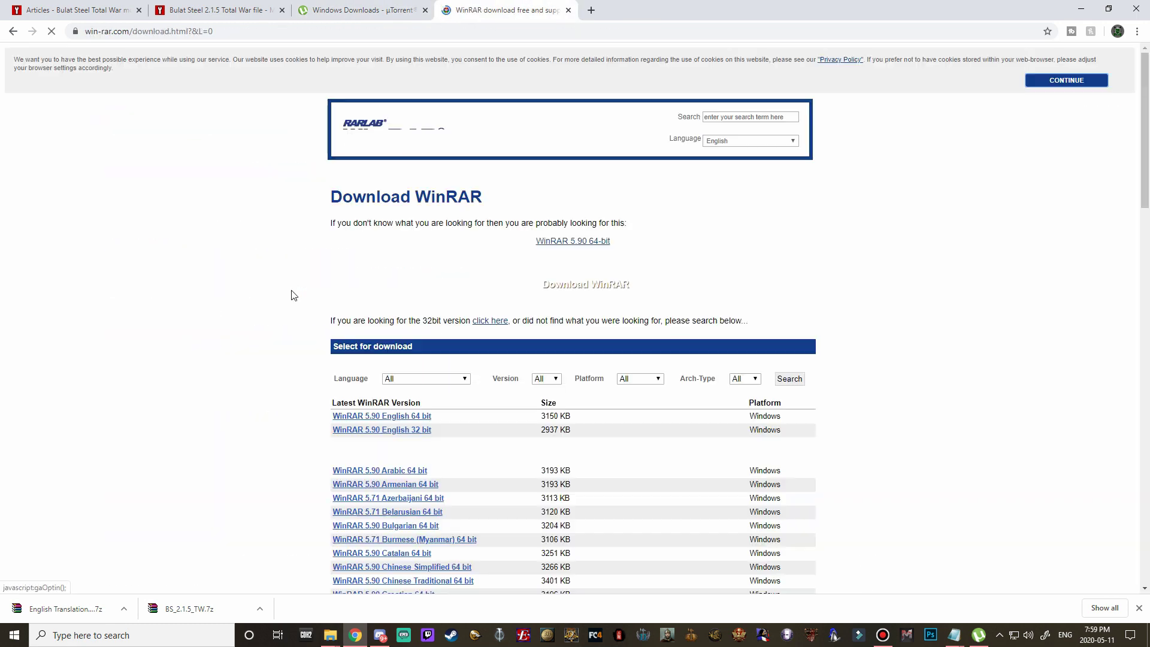
scroll(290, 293, down, 3)
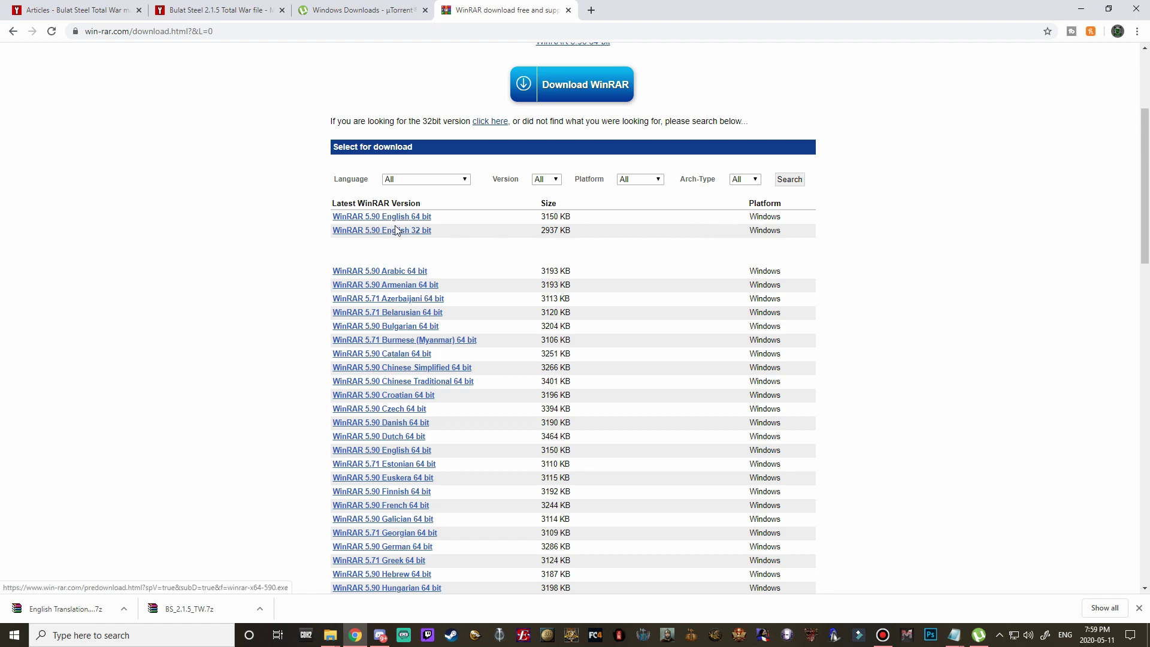
scroll(270, 255, up, 1)
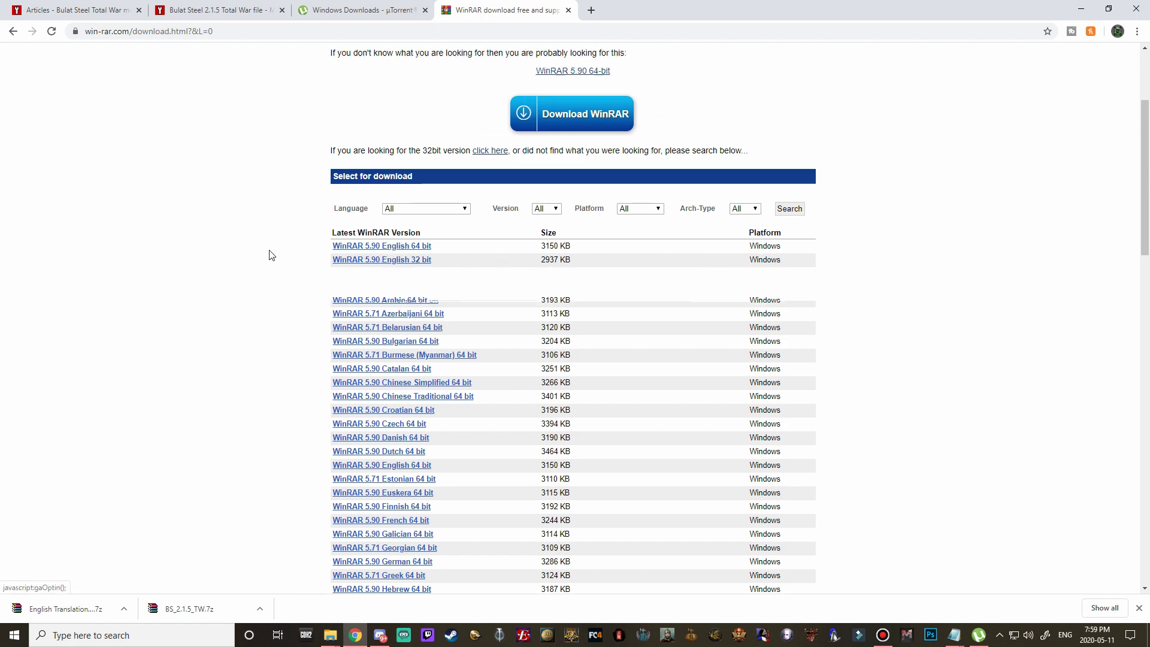
scroll(269, 255, up, 3)
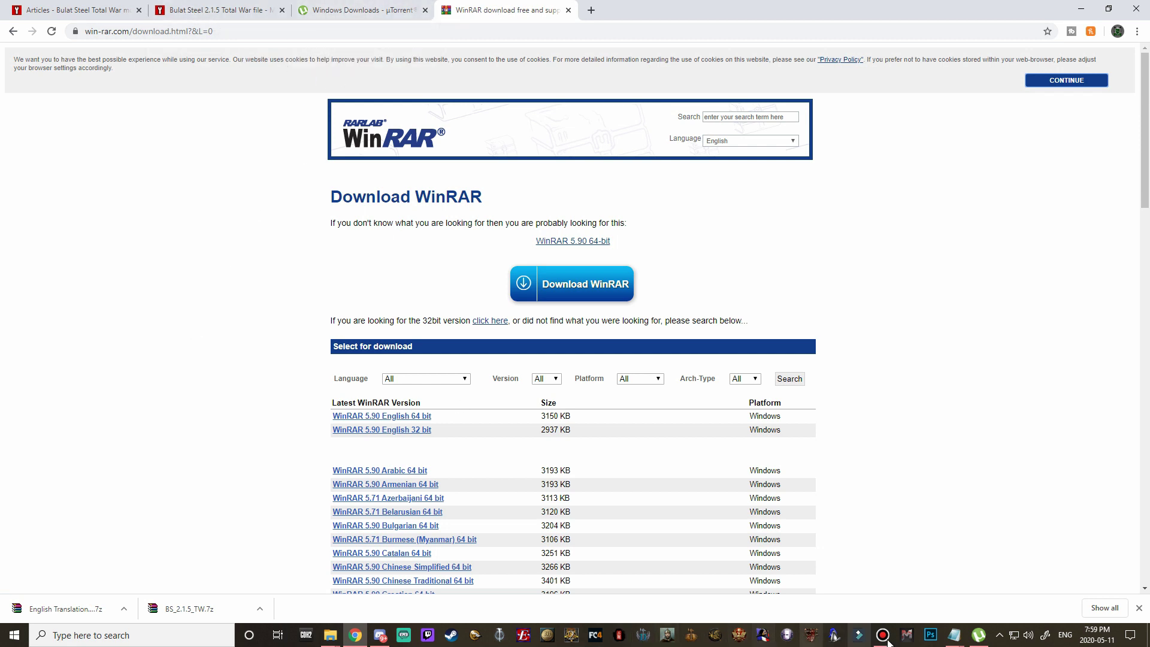
Step: Minimize the µTorrent window and close the µTorrent and WinRAR download tabs
click(978, 635)
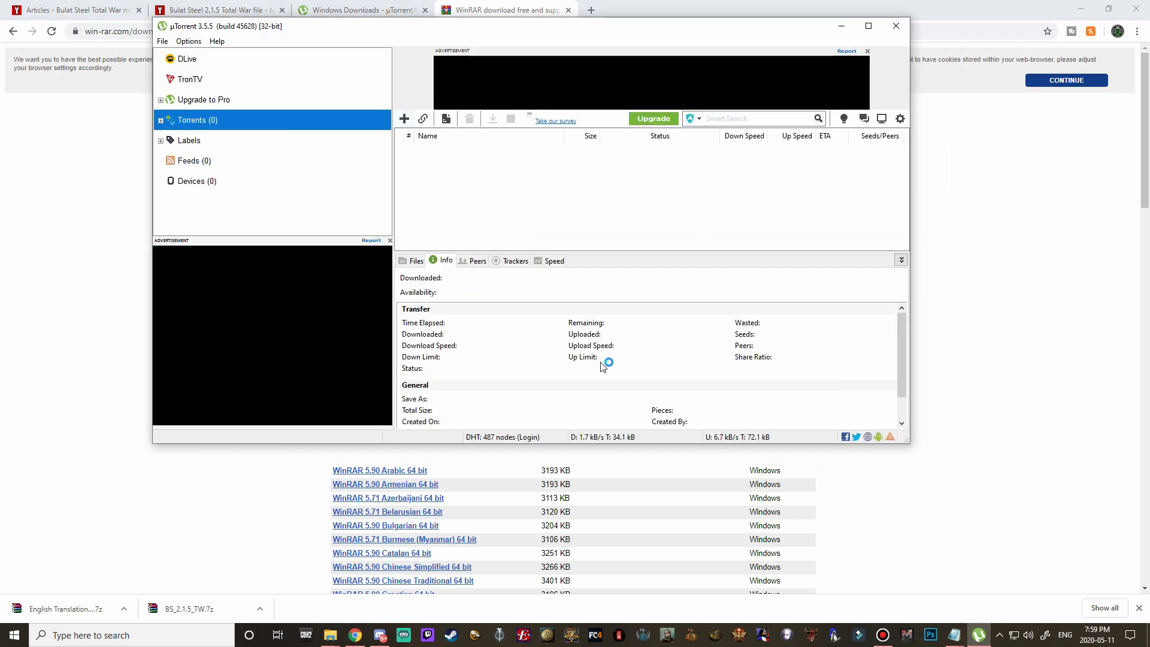
click(841, 25)
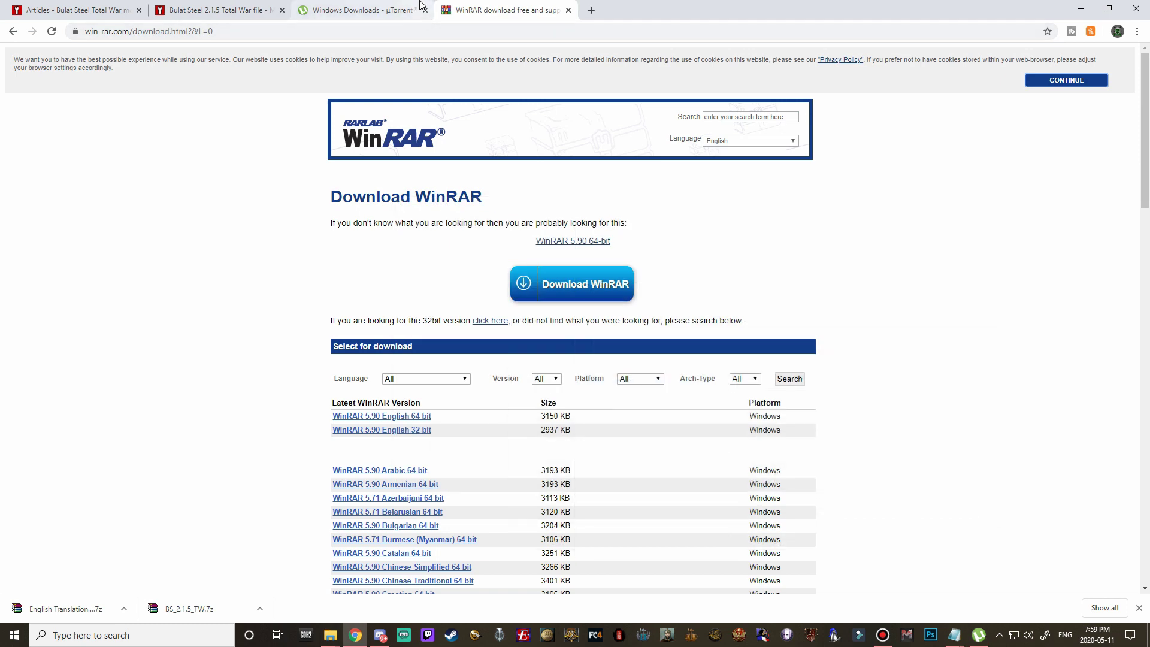
click(425, 11)
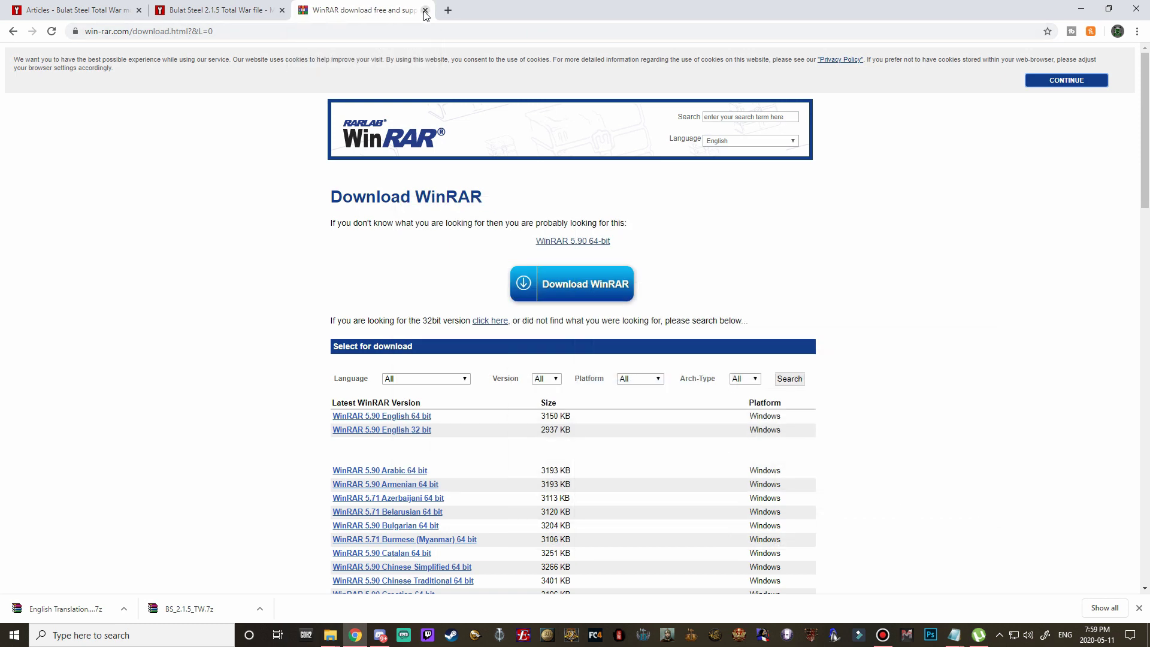
click(424, 11)
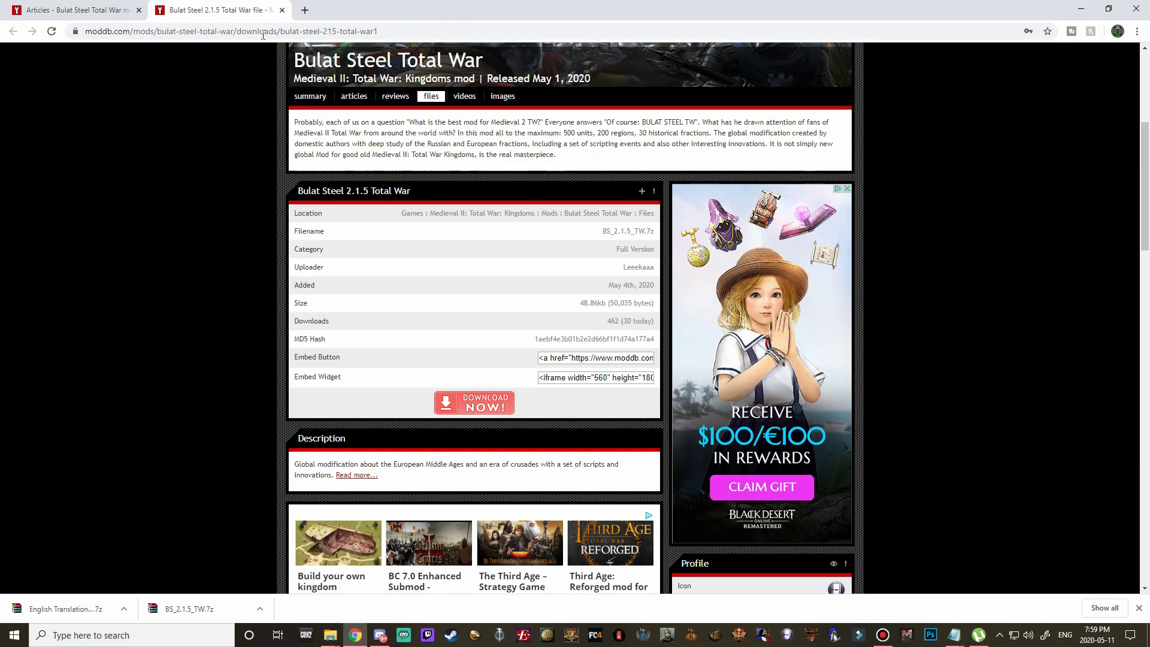
Step: Close the Bulat Steel file page, open Downloads and open BS_2.1.5_TW.7z in WinRAR
click(282, 10)
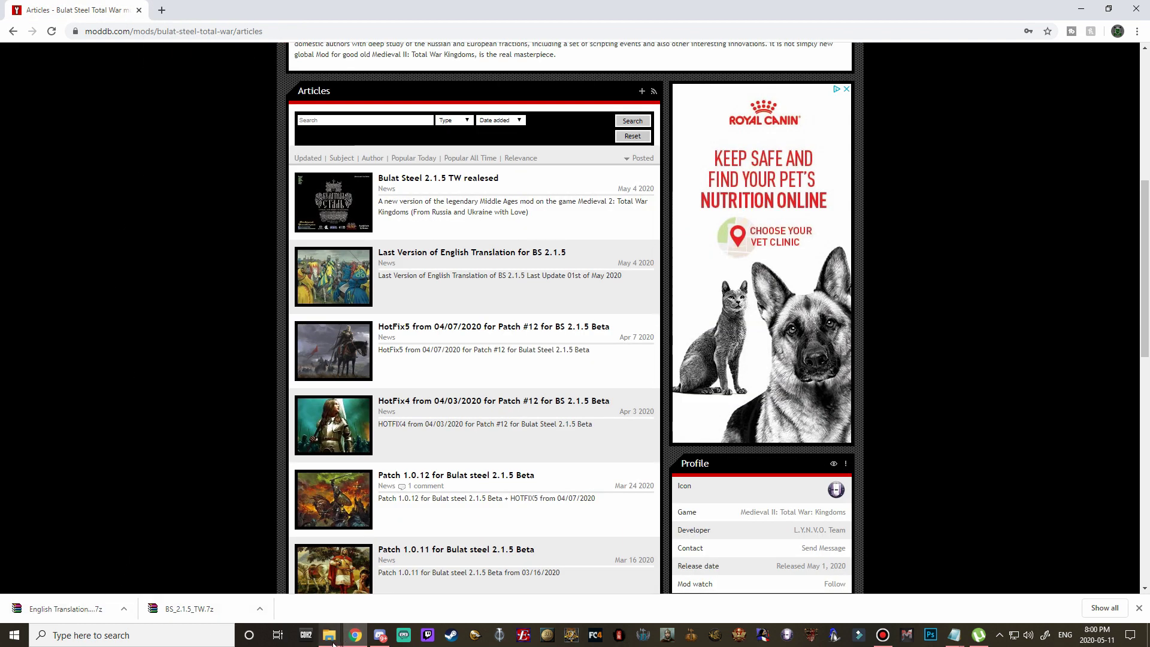
mouse_move(333, 643)
click(324, 594)
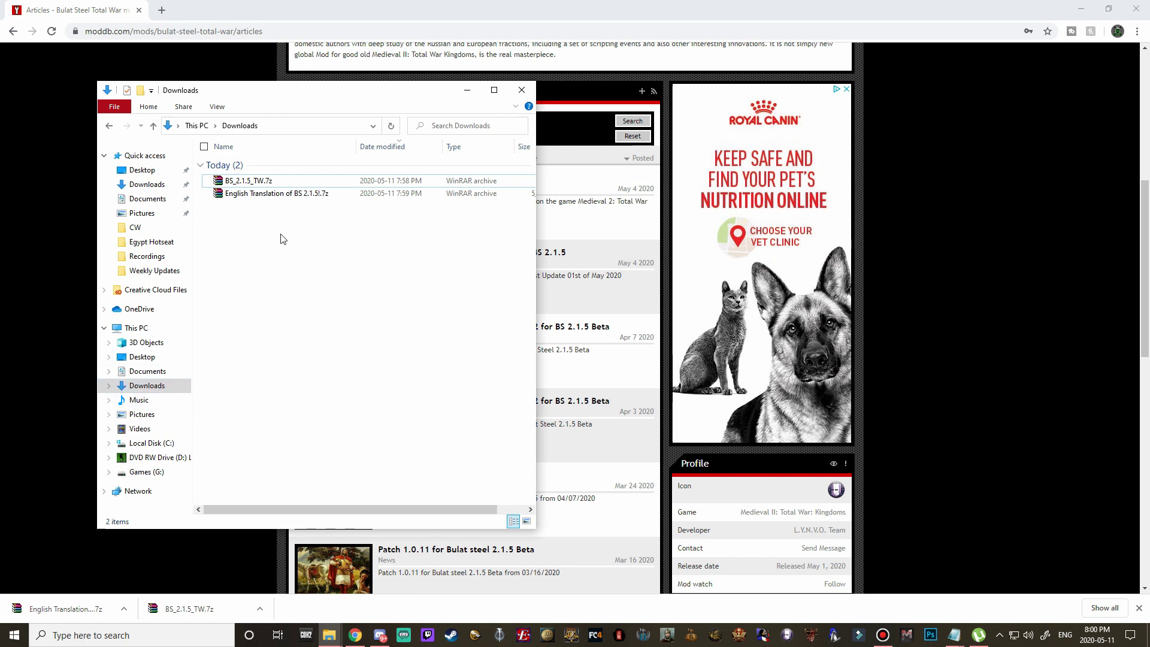
drag(274, 508, 327, 508)
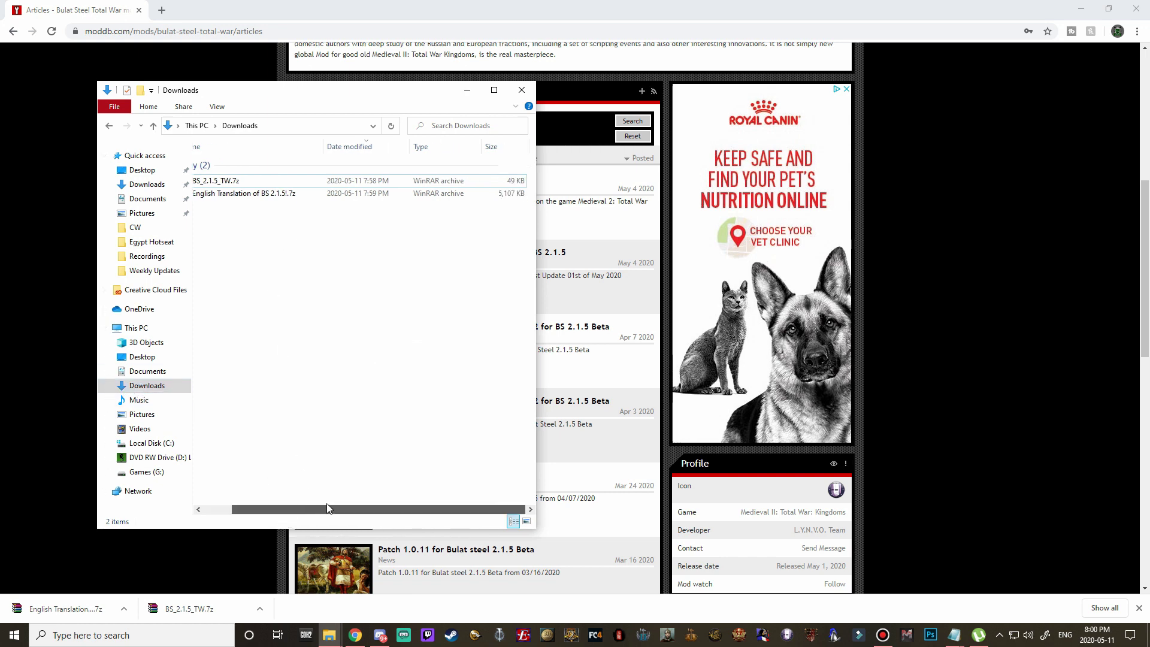
click(512, 183)
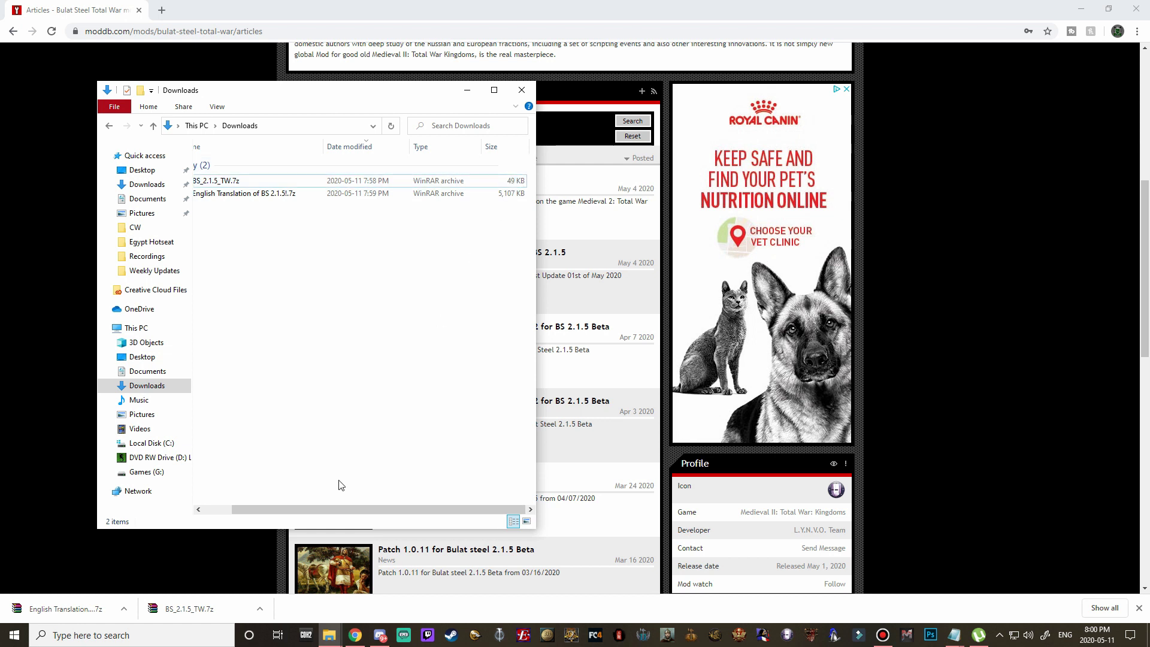
drag(332, 504, 304, 505)
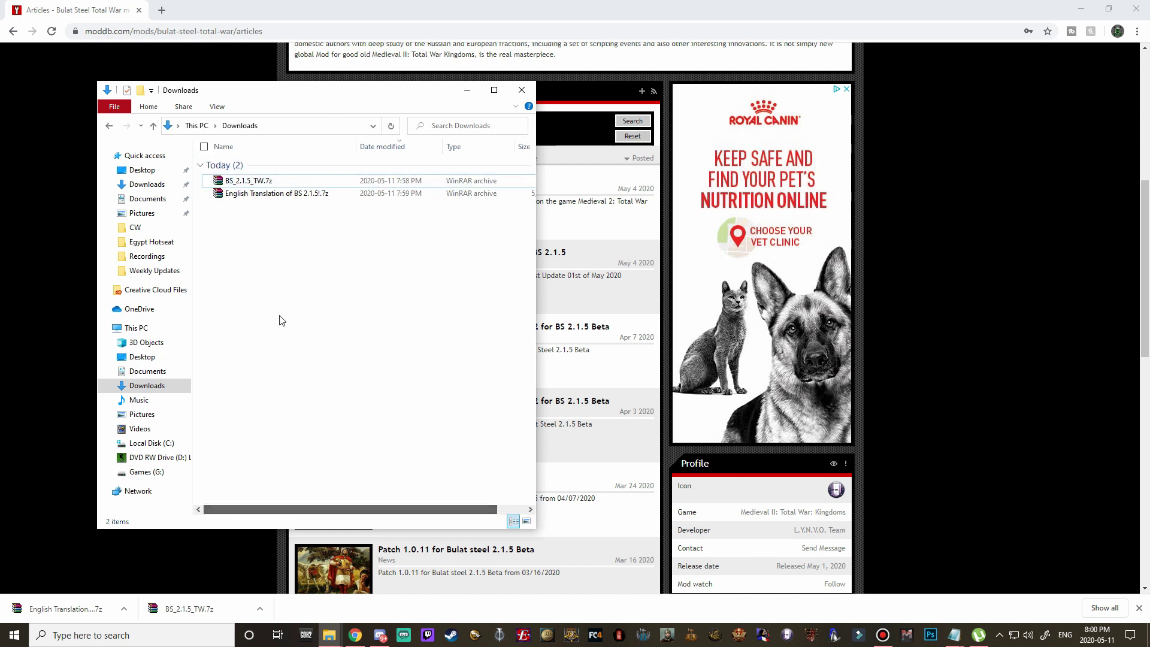
double_click(262, 181)
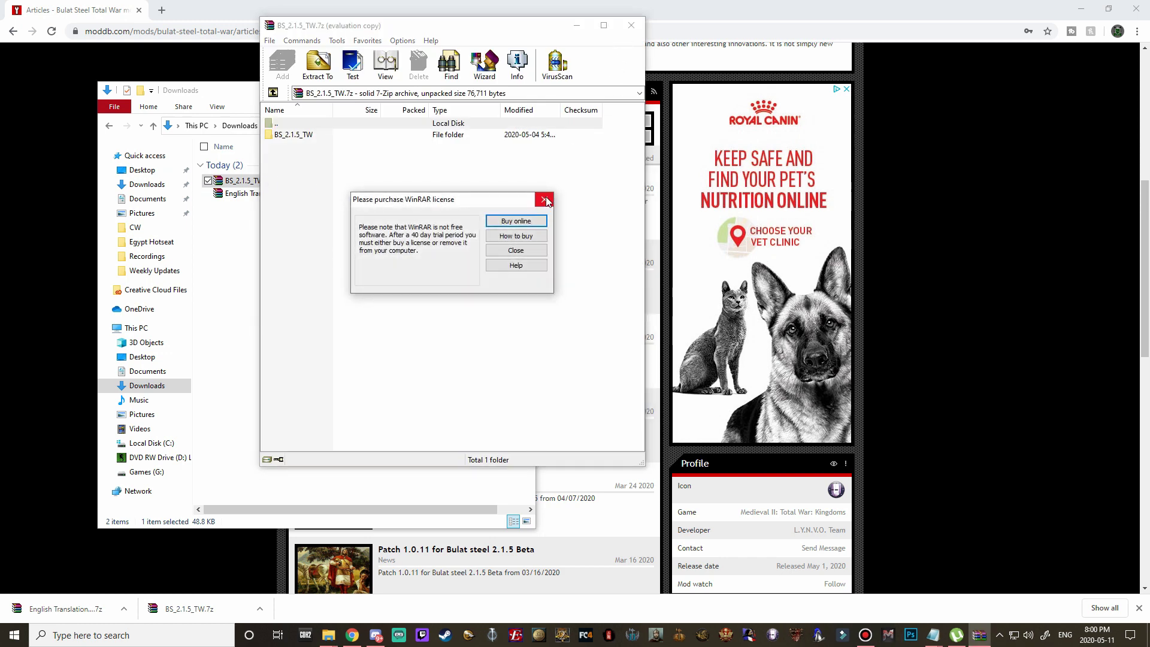
Step: Dismiss the licence reminder, enter the BS_2.1.5_TW folder and open the Bulat Steel torrent file
click(545, 200)
double_click(303, 134)
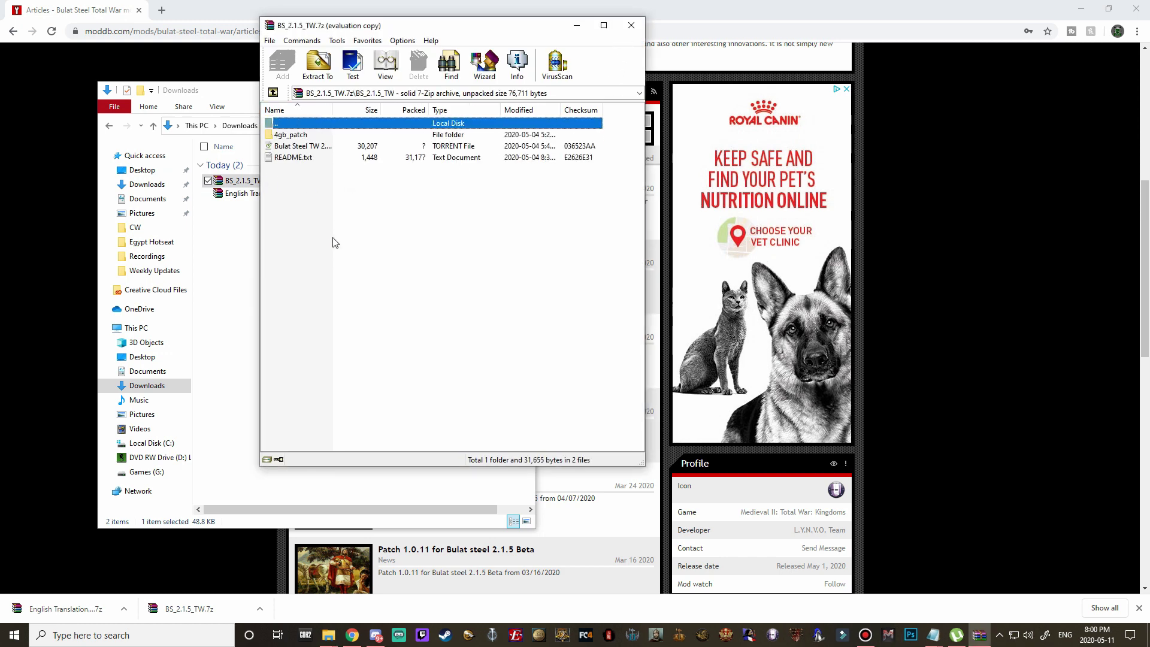
double_click(292, 146)
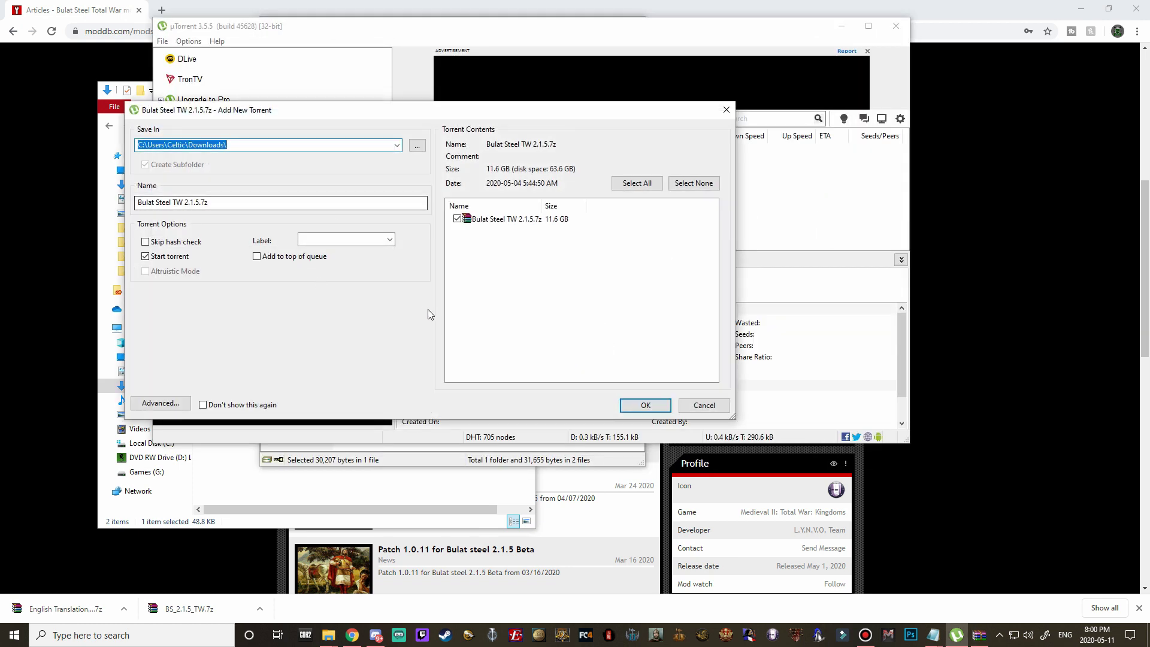
Step: Keep Downloads as the save location and add the 11.6 GB Bulat Steel TW 2.1.5.7z torrent
click(249, 144)
drag(249, 144, 137, 144)
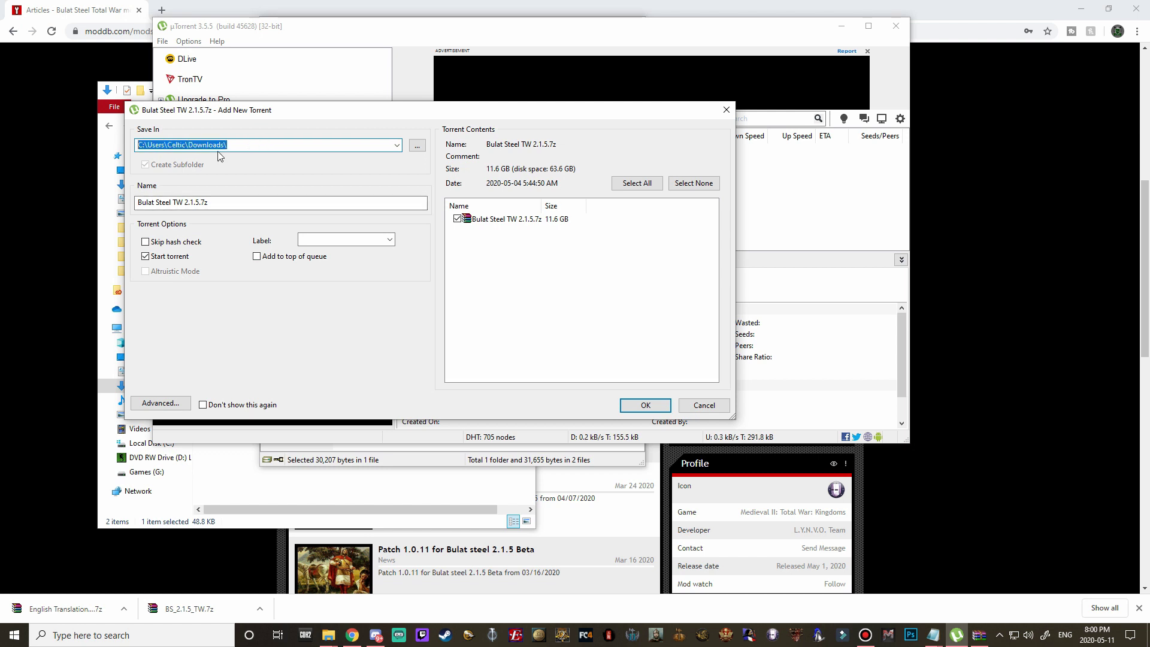
click(285, 144)
click(641, 407)
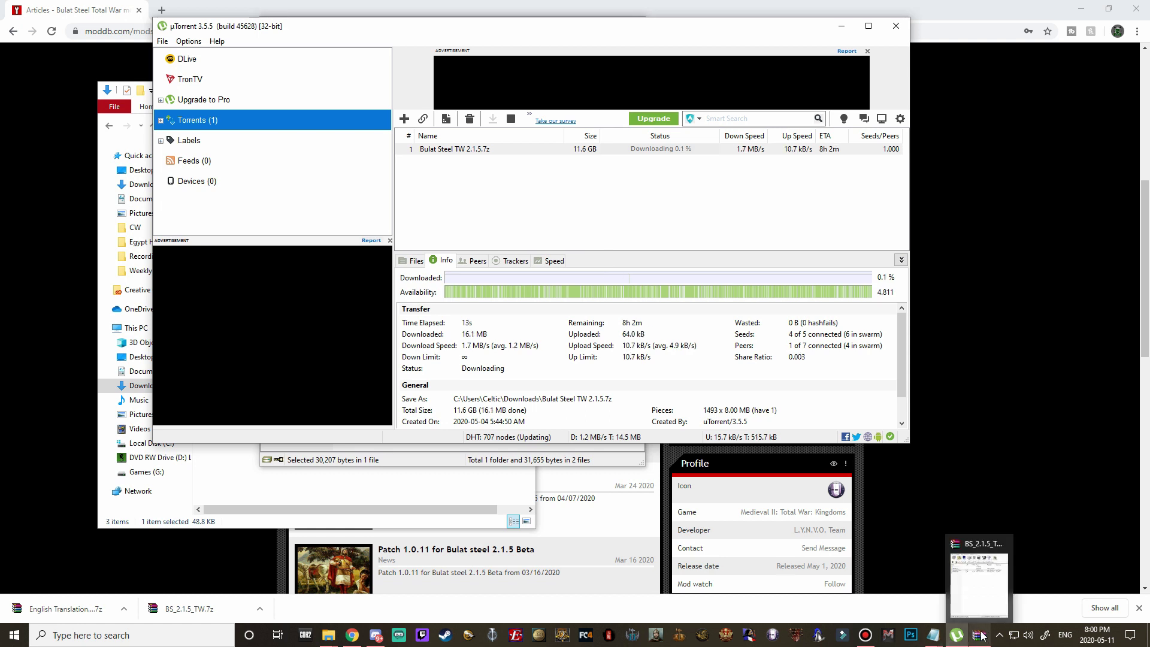
click(398, 488)
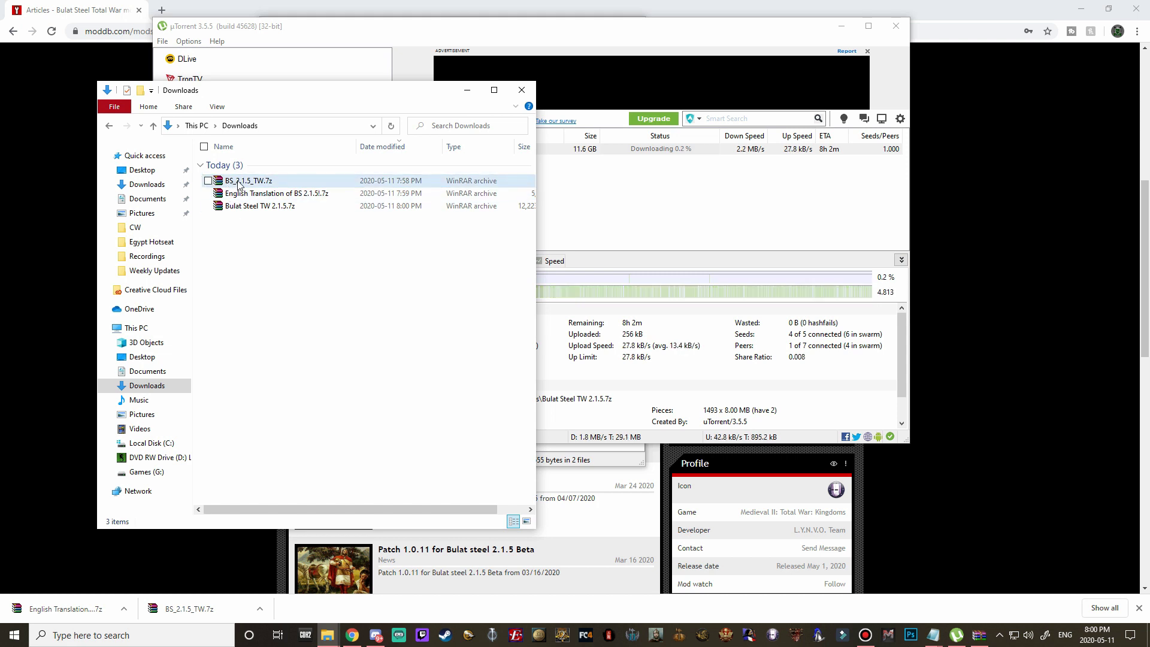
Step: Close the BS_2.1.5_TW archive window in WinRAR and minimize the Downloads folder window
click(981, 639)
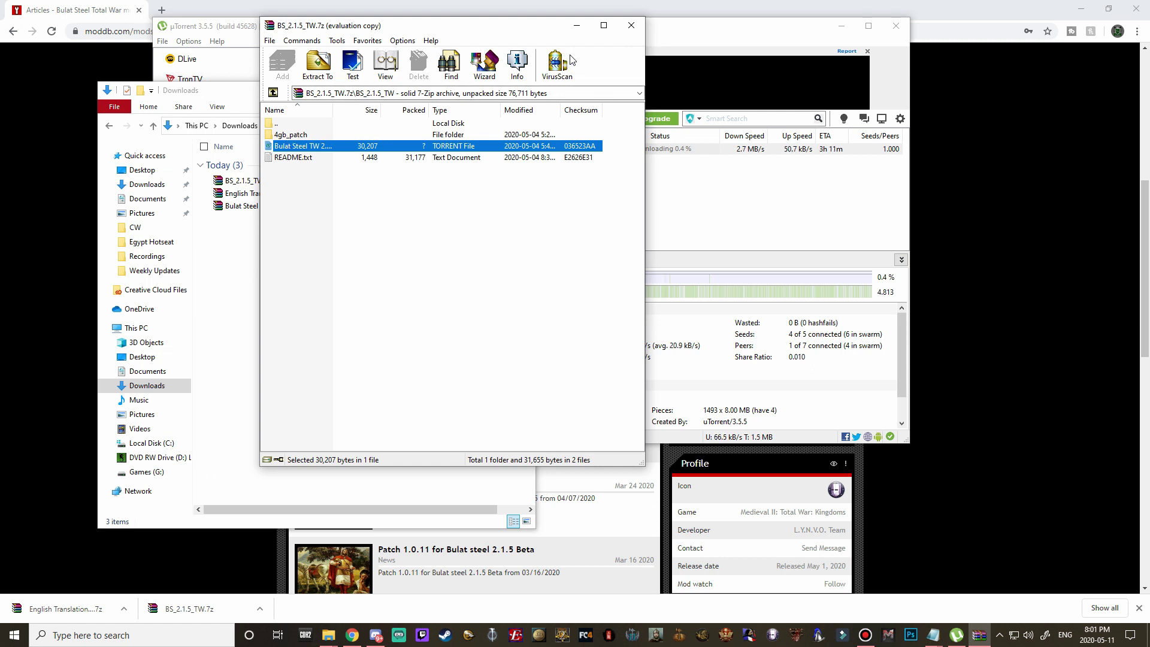
click(632, 26)
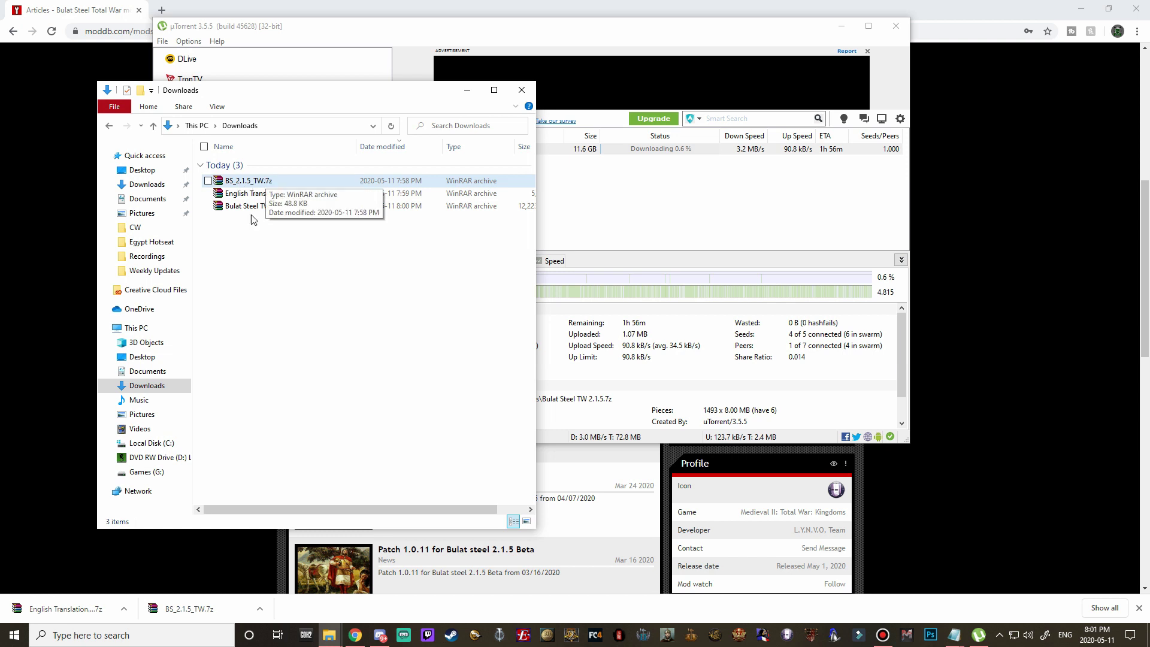
drag(257, 509, 342, 506)
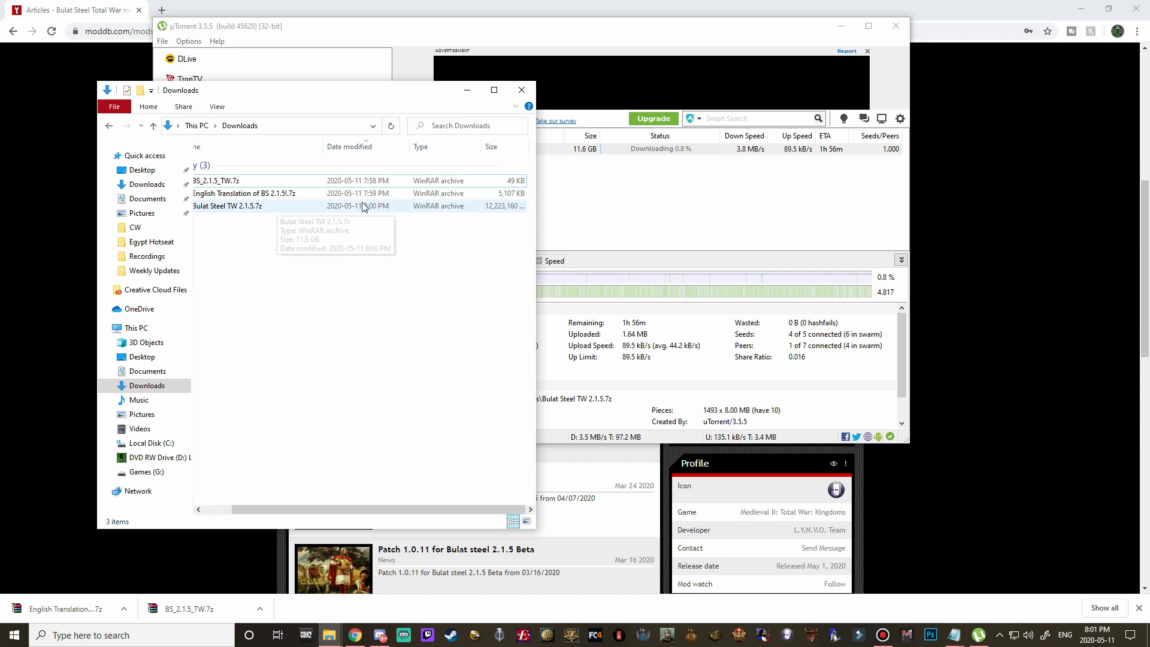
drag(391, 508, 361, 509)
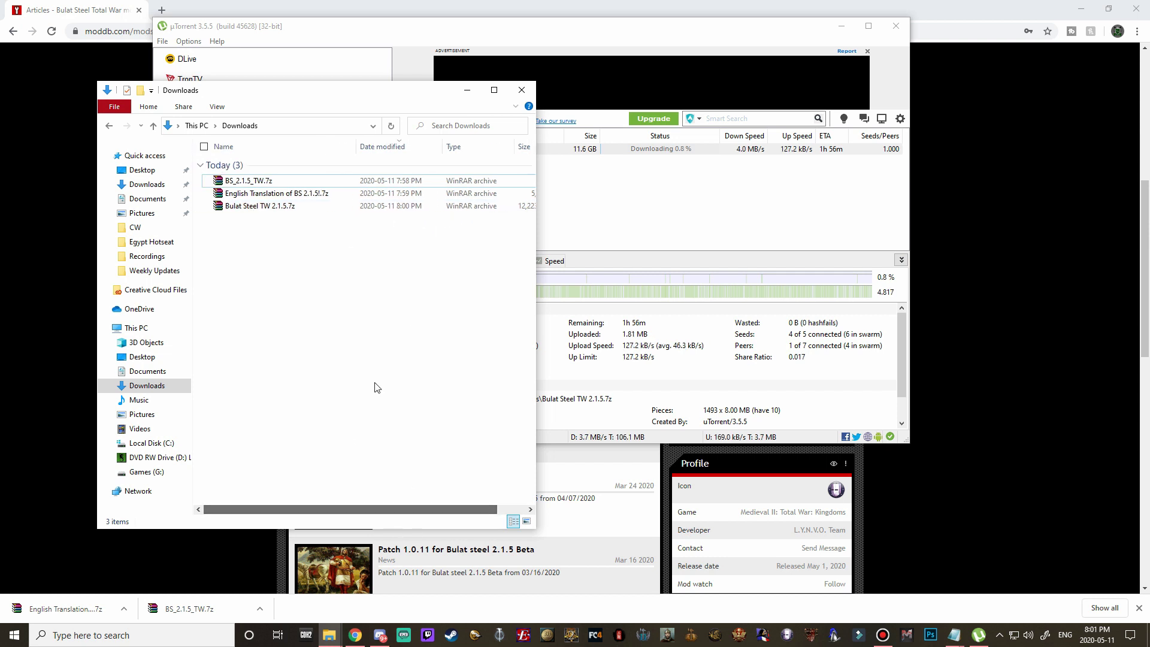
click(468, 92)
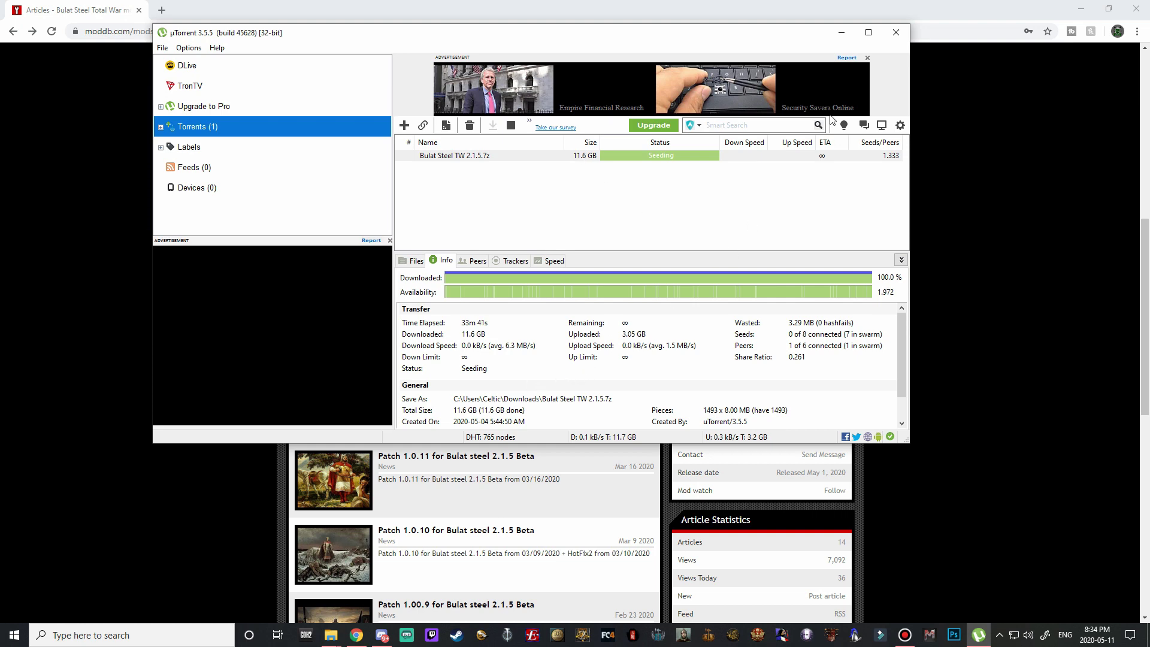
Step: Close µTorrent and Chrome, then open Bulat Steel TW 2.1.5.7z from Downloads in WinRAR
click(895, 31)
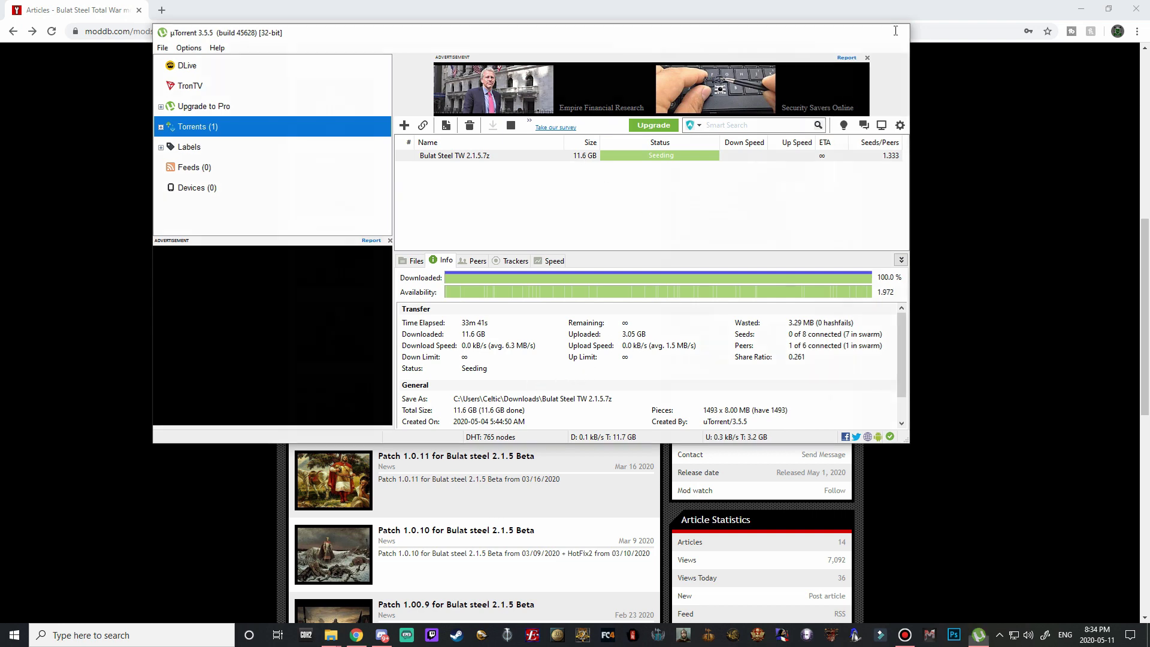
click(139, 10)
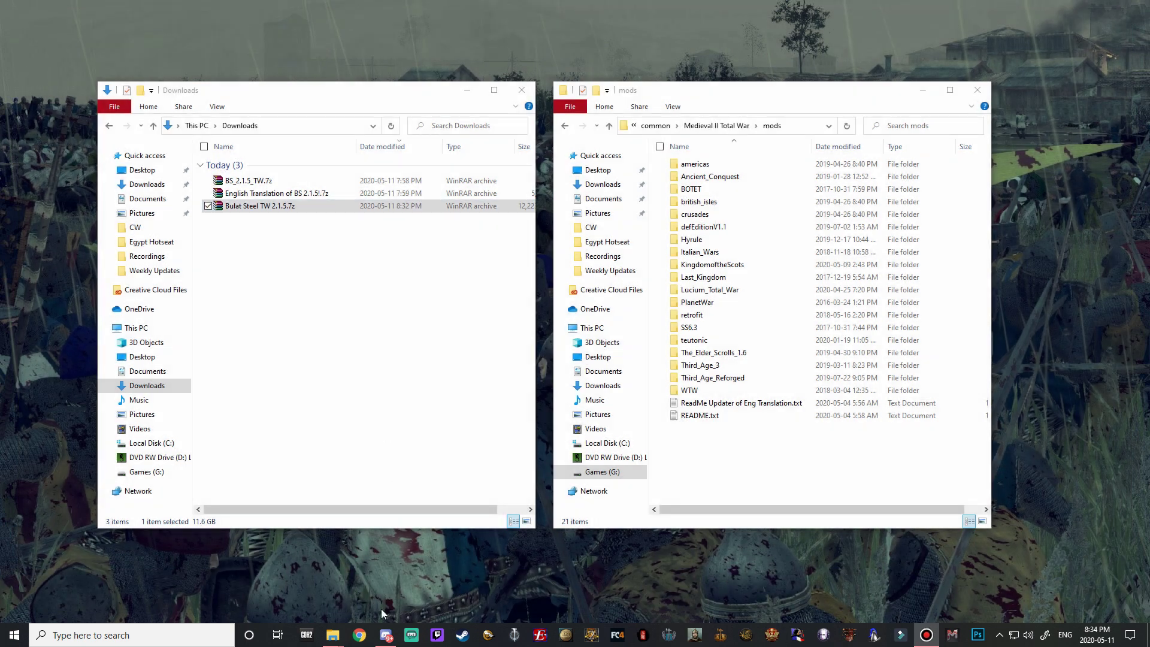
click(242, 207)
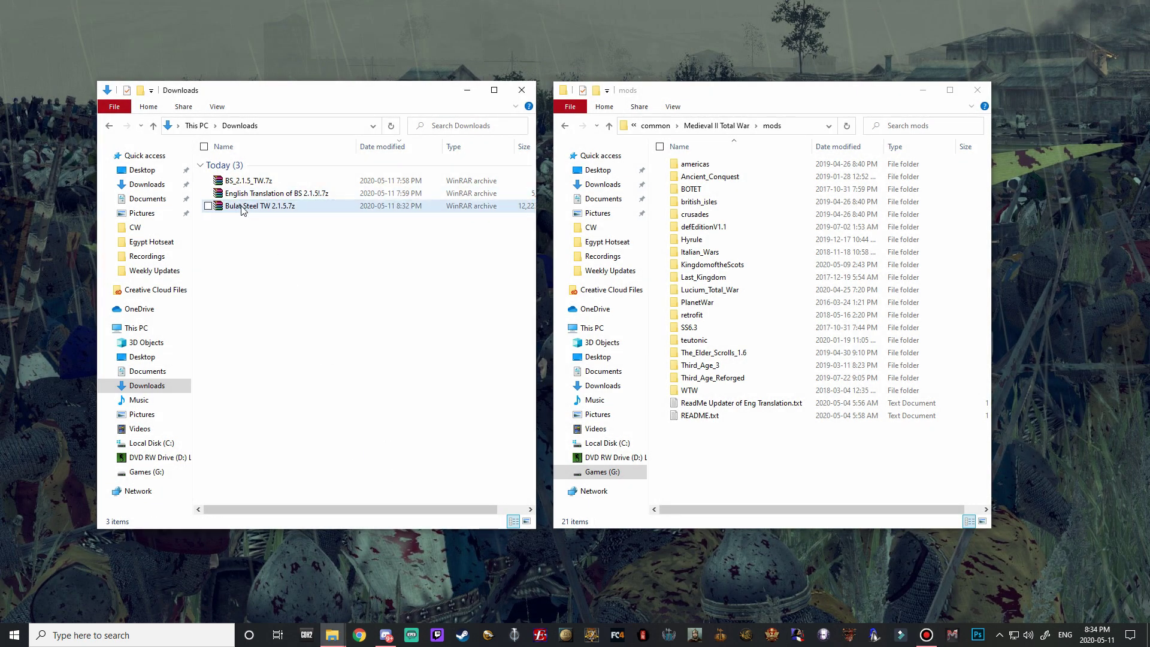
double_click(242, 206)
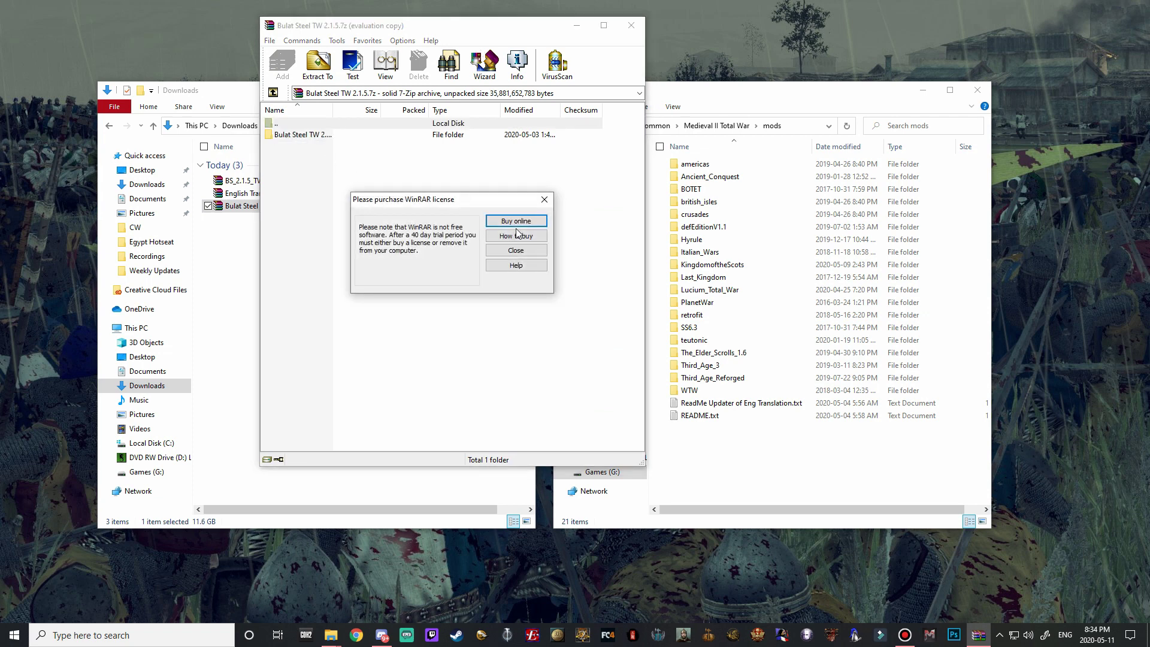
Step: Dismiss the licence reminder and point extraction at C:\Program Files (x86)\Steam\steamapps\common
click(548, 196)
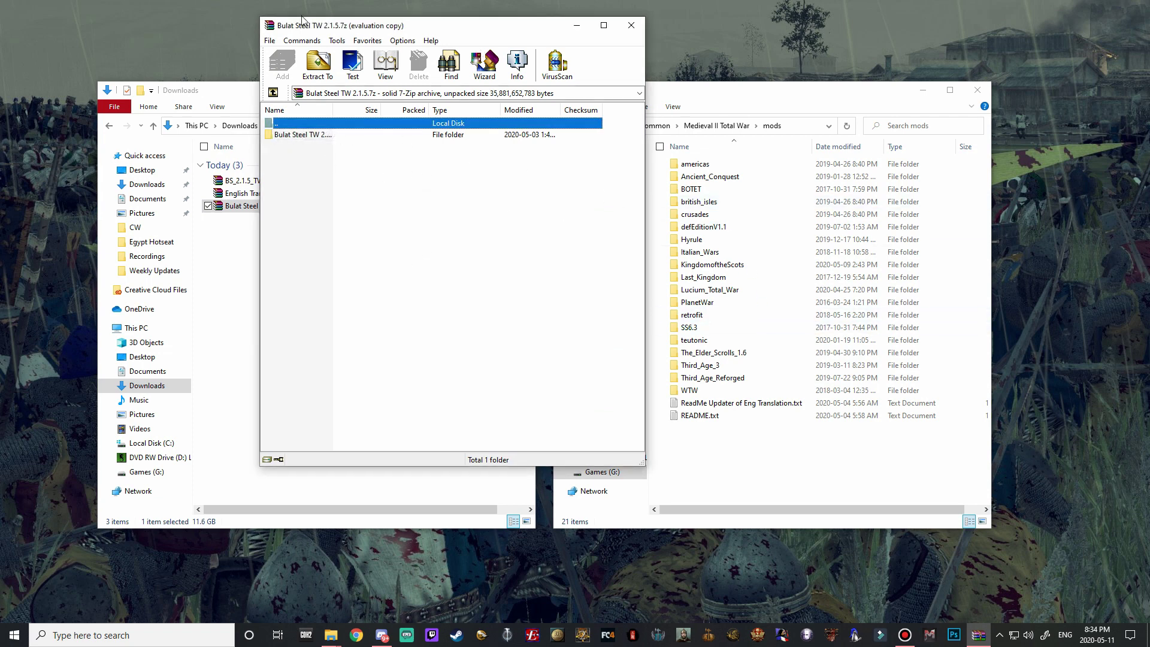
click(322, 76)
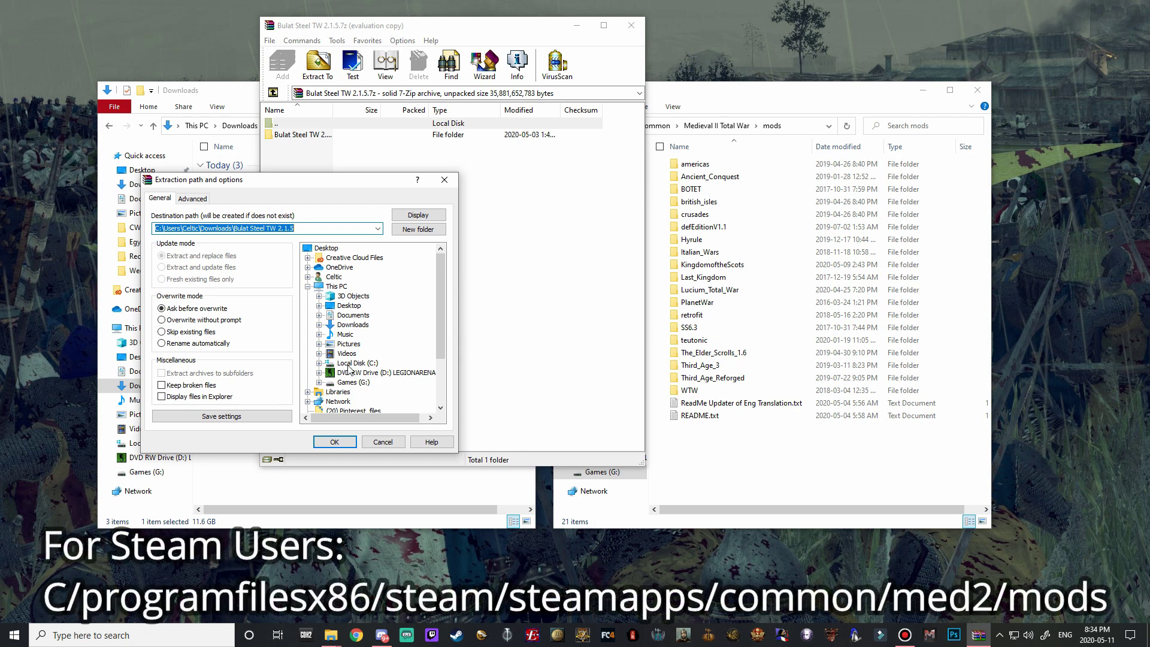
click(351, 364)
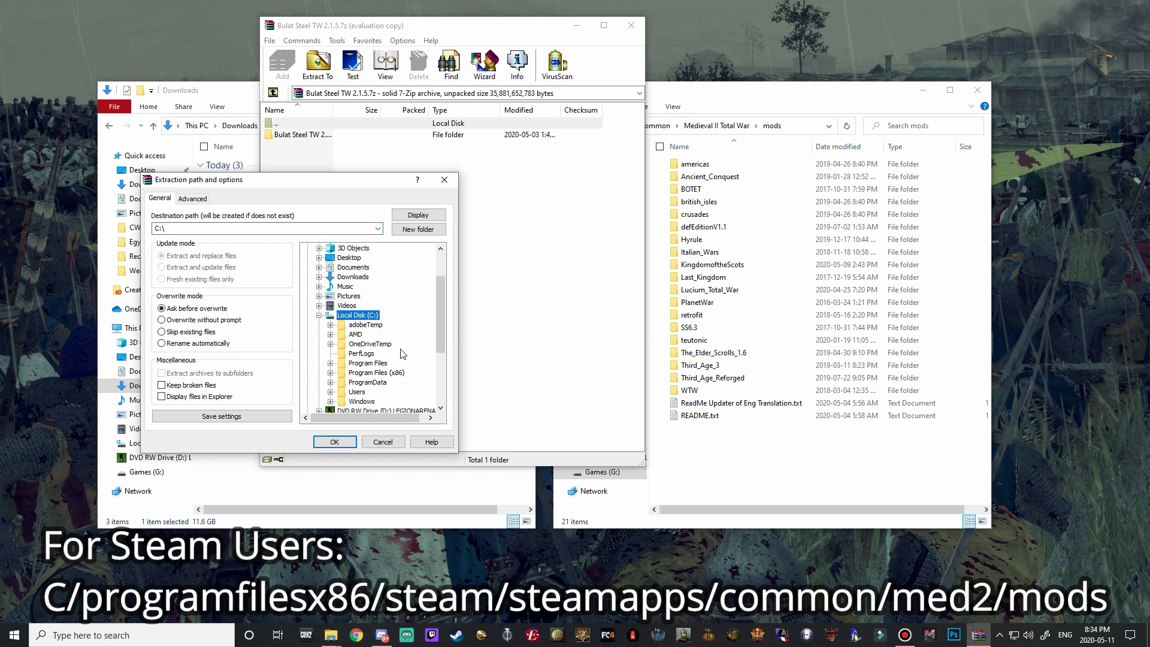
click(377, 325)
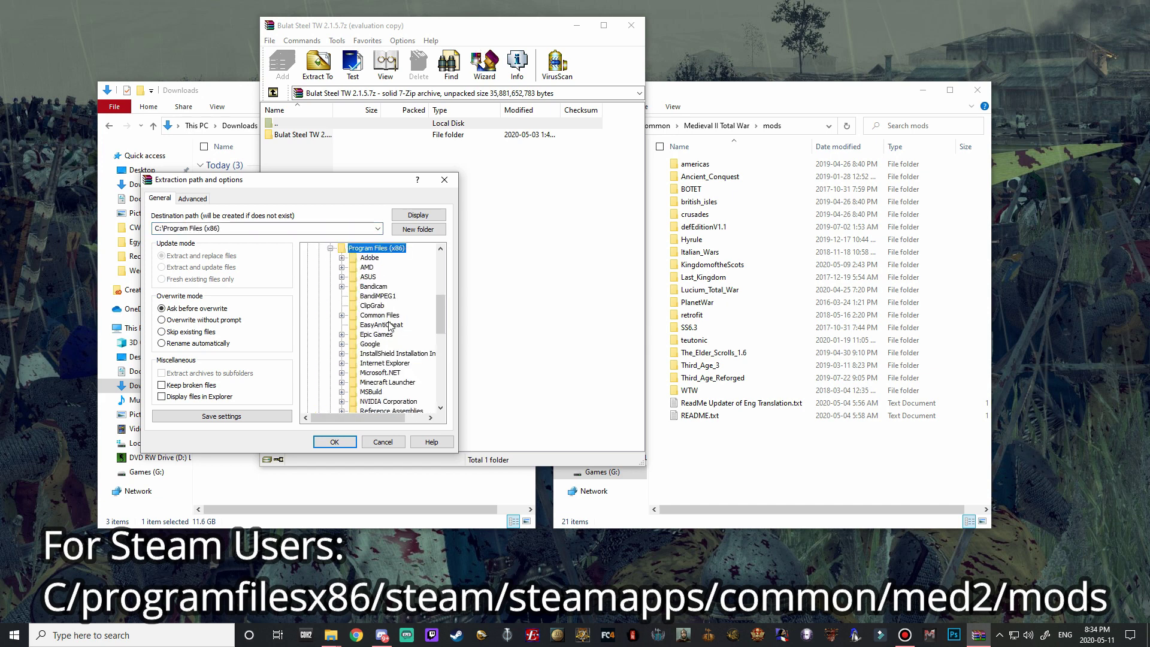
scroll(390, 325, down, 2)
scroll(391, 326, up, 2)
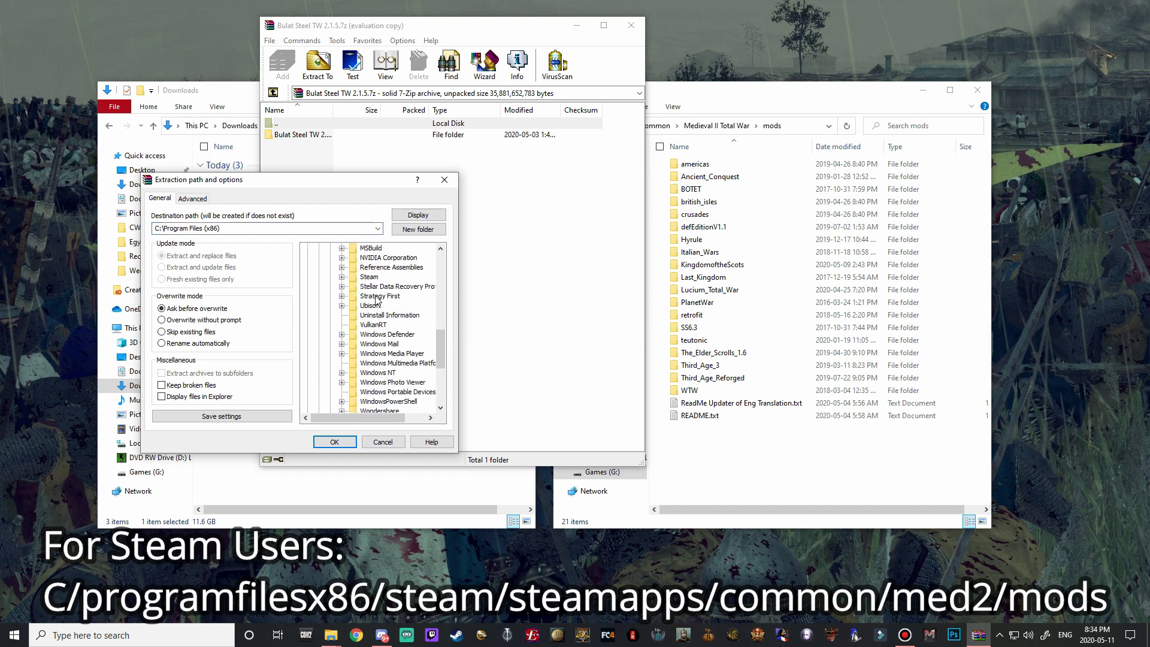
click(372, 277)
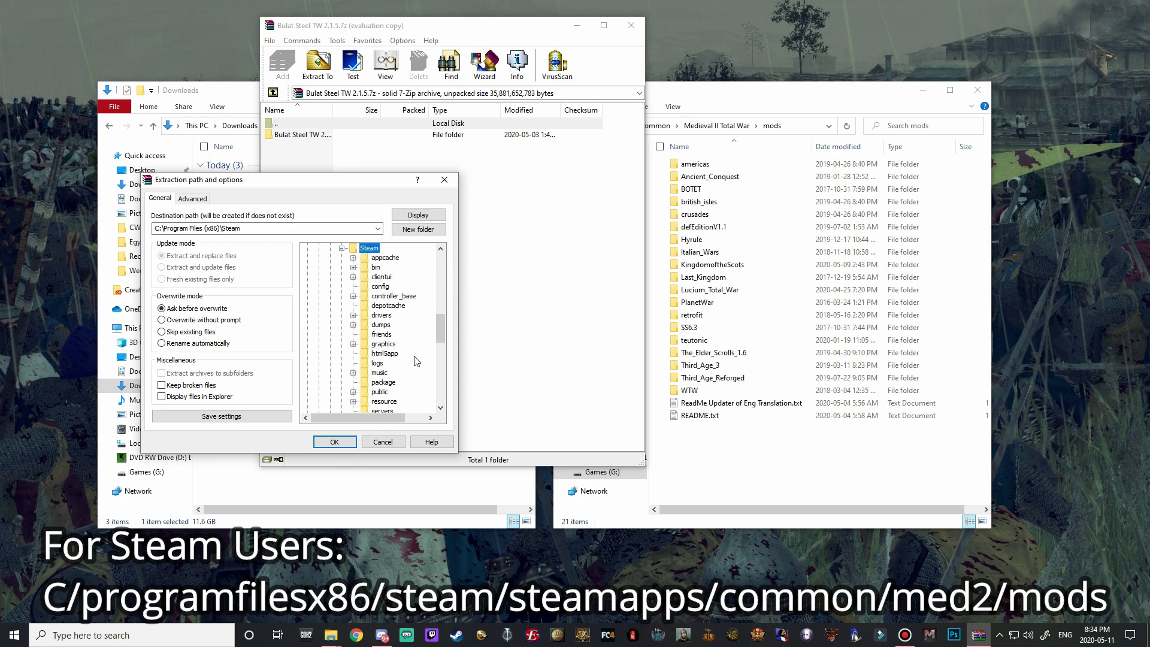
scroll(417, 360, down, 4)
click(389, 326)
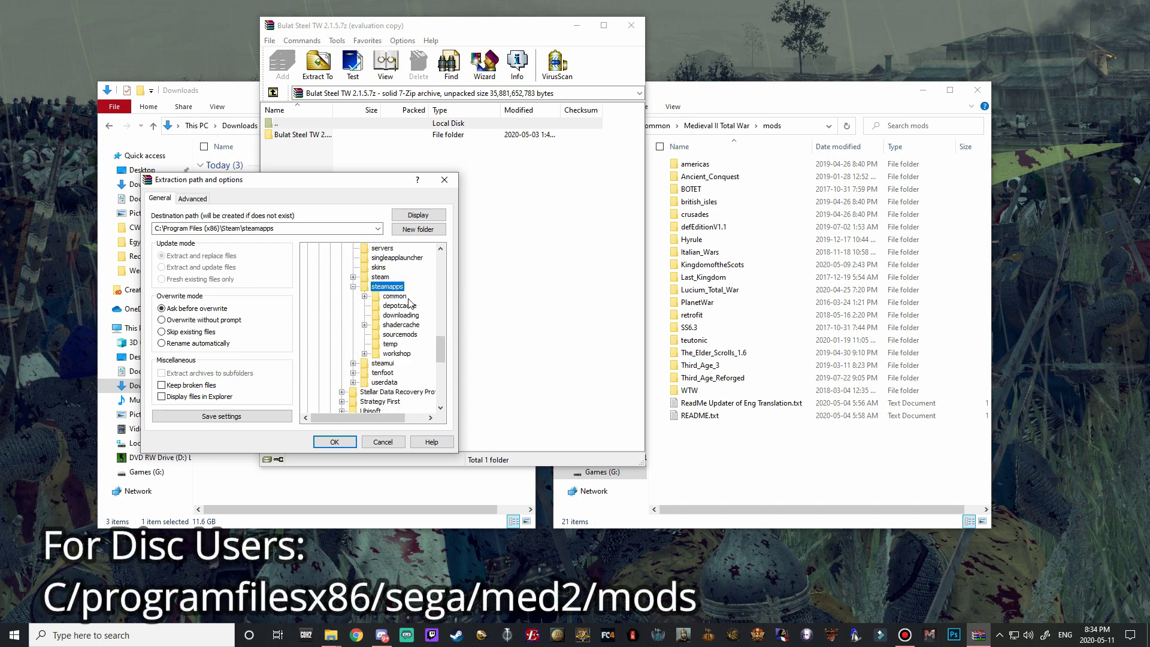
click(397, 297)
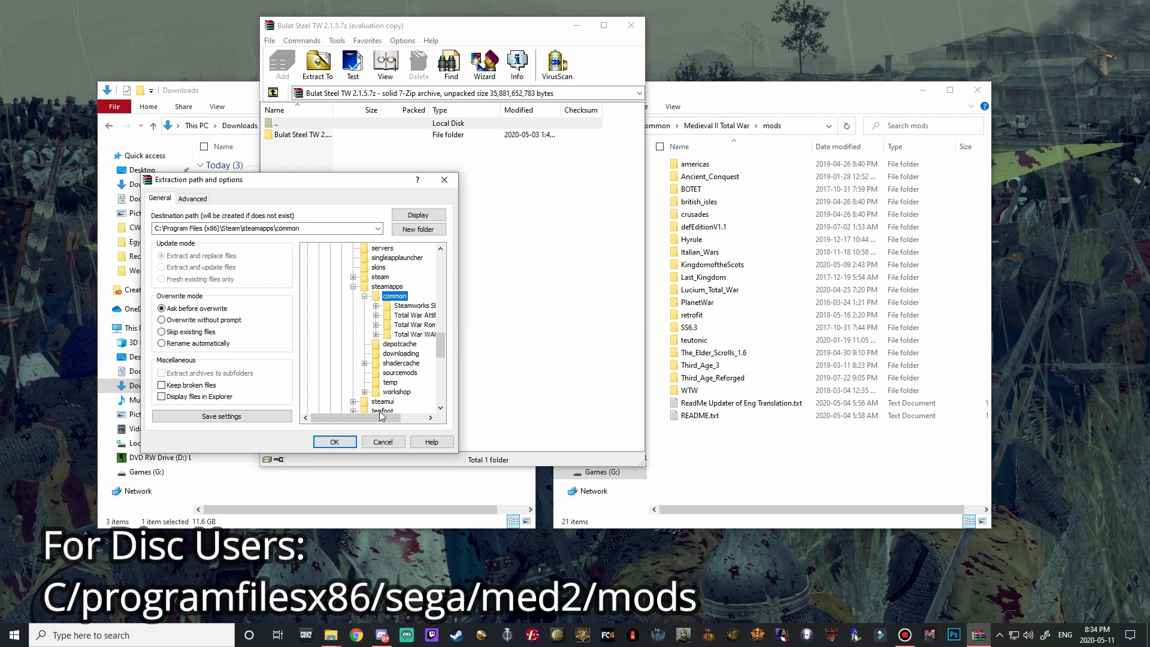
drag(381, 415, 406, 416)
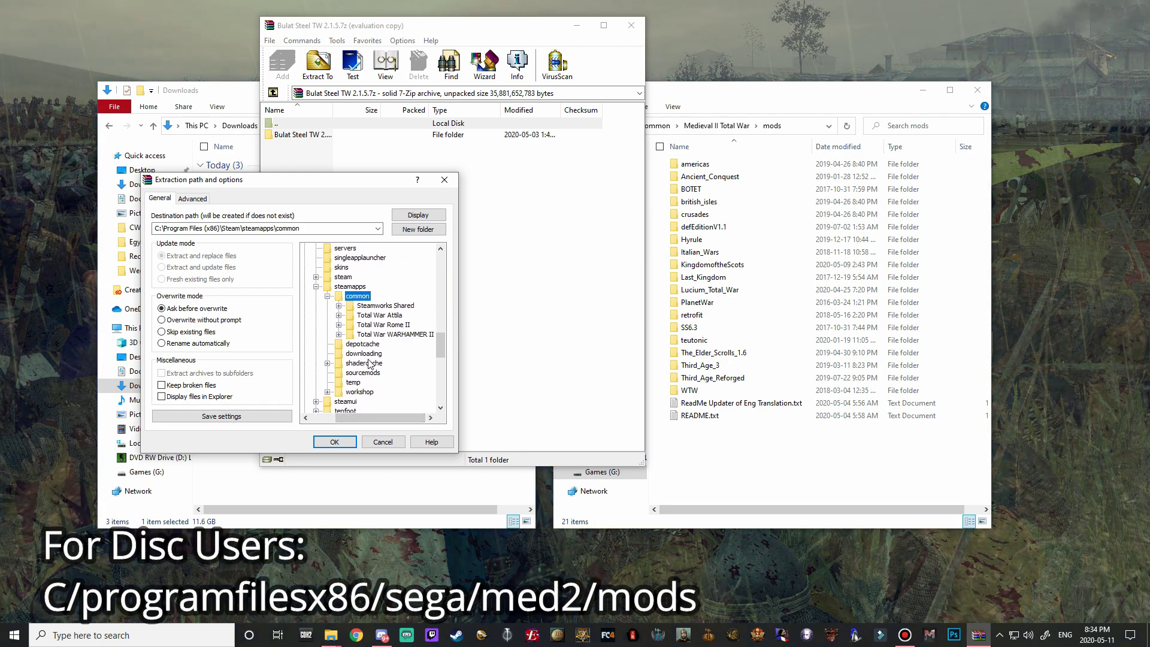
Step: Switch the destination tree to Games (G:) > Steam Games > steamapps > common
drag(439, 336, 434, 254)
drag(379, 415, 347, 415)
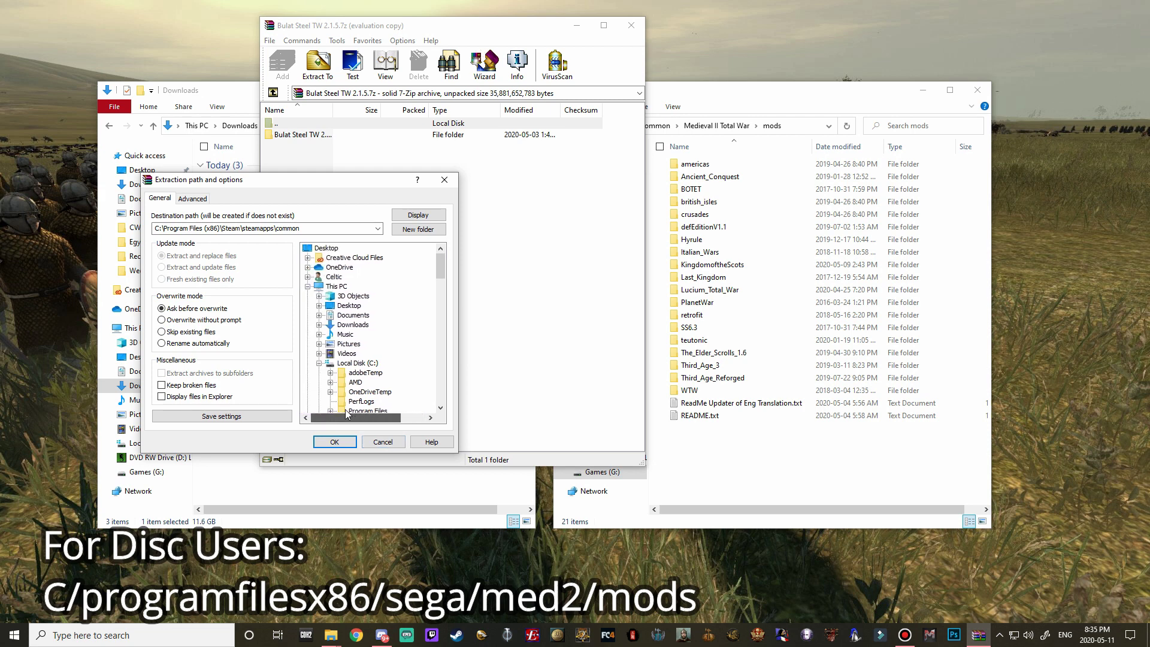
scroll(376, 372, down, 2)
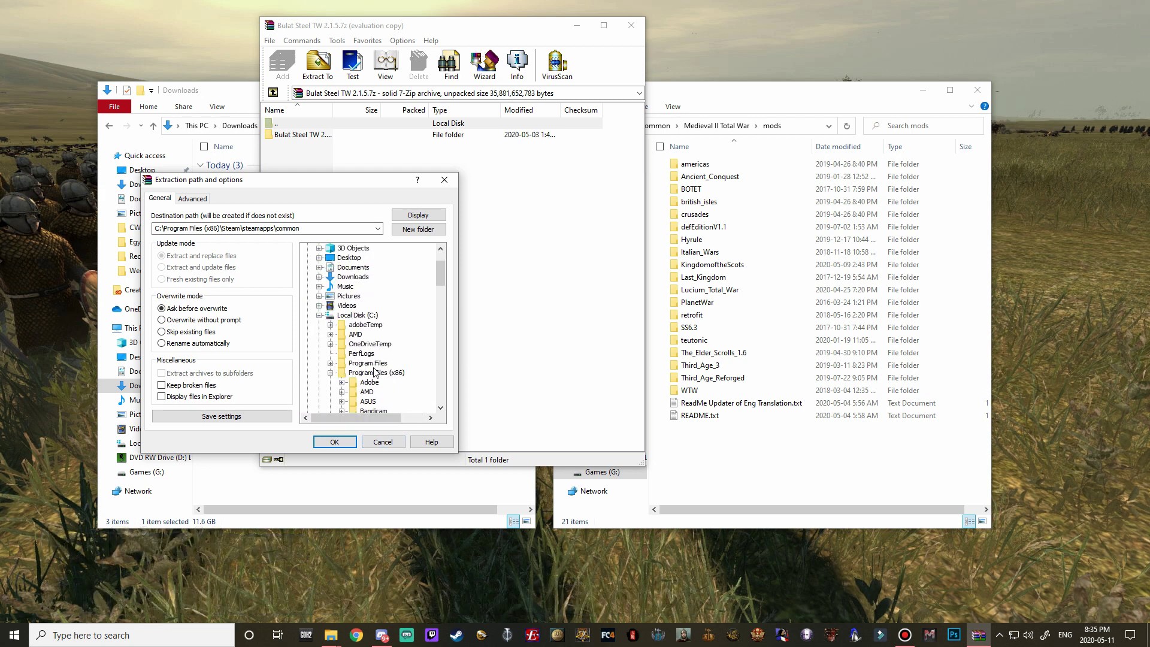
click(319, 315)
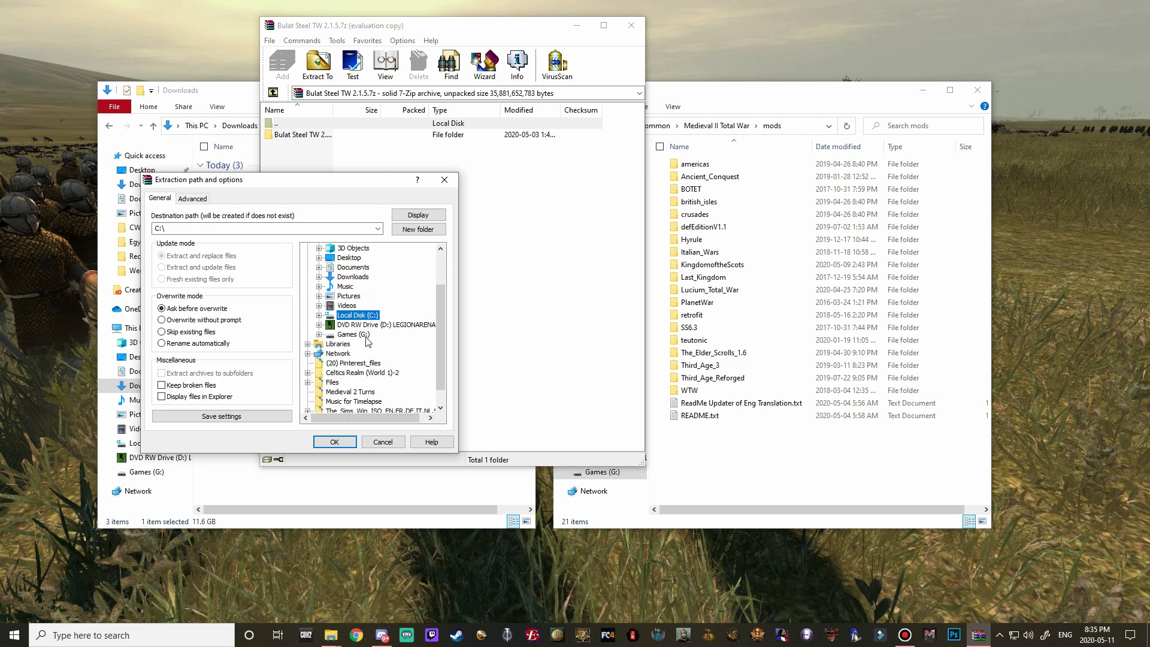
double_click(419, 333)
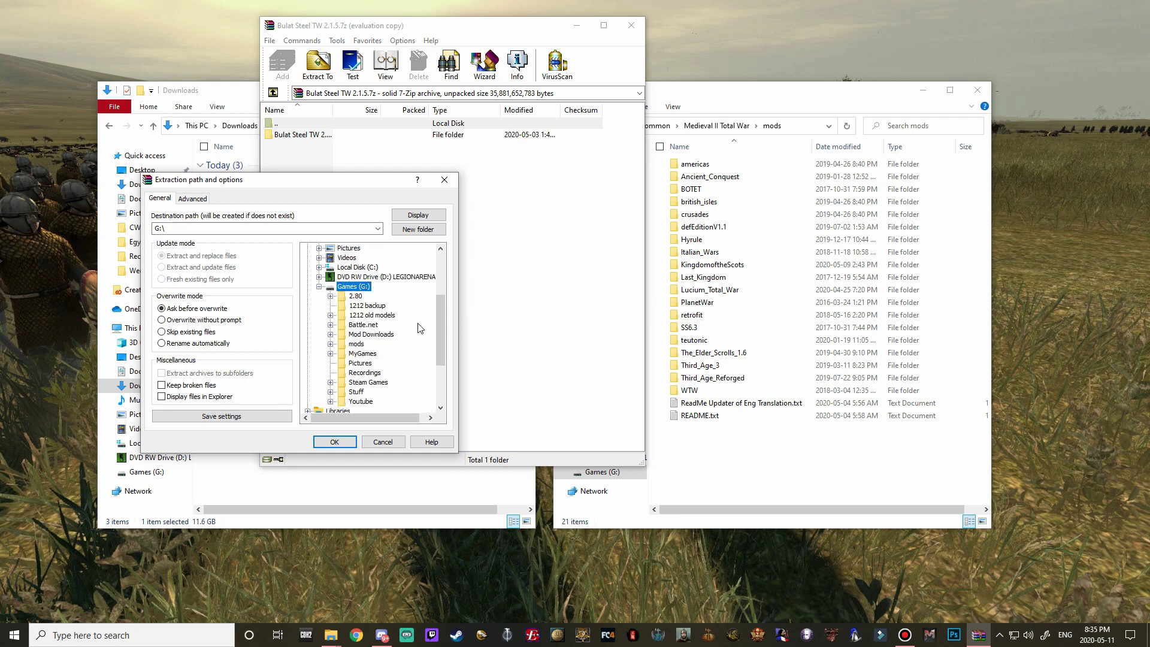
scroll(421, 328, down, 2)
double_click(371, 335)
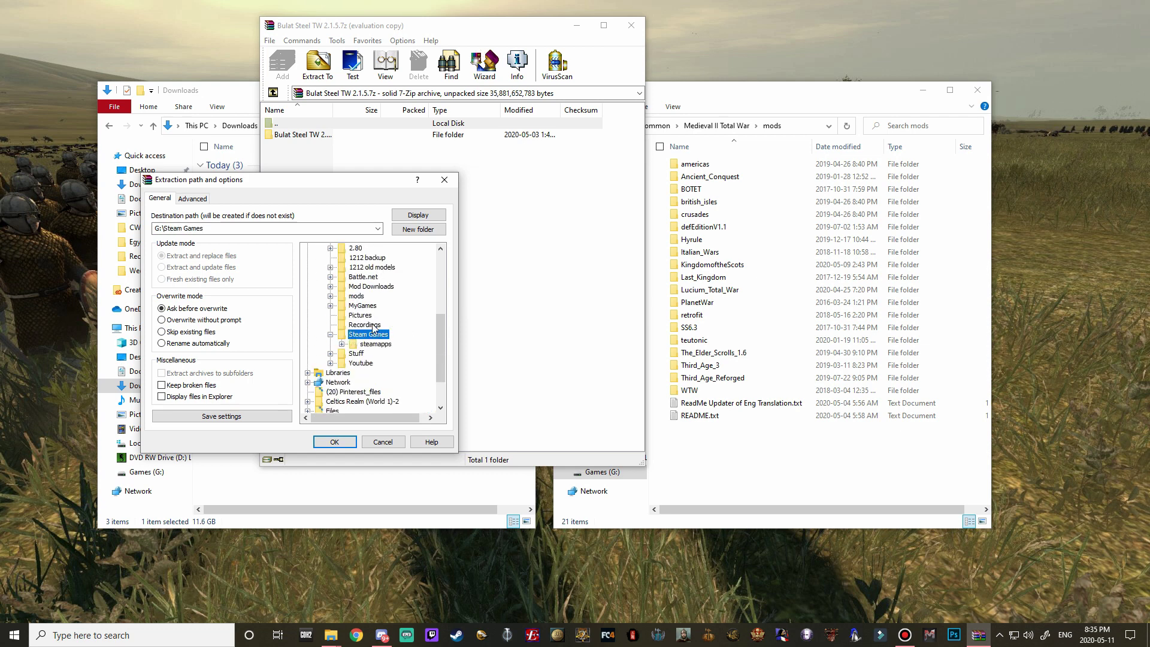
double_click(381, 347)
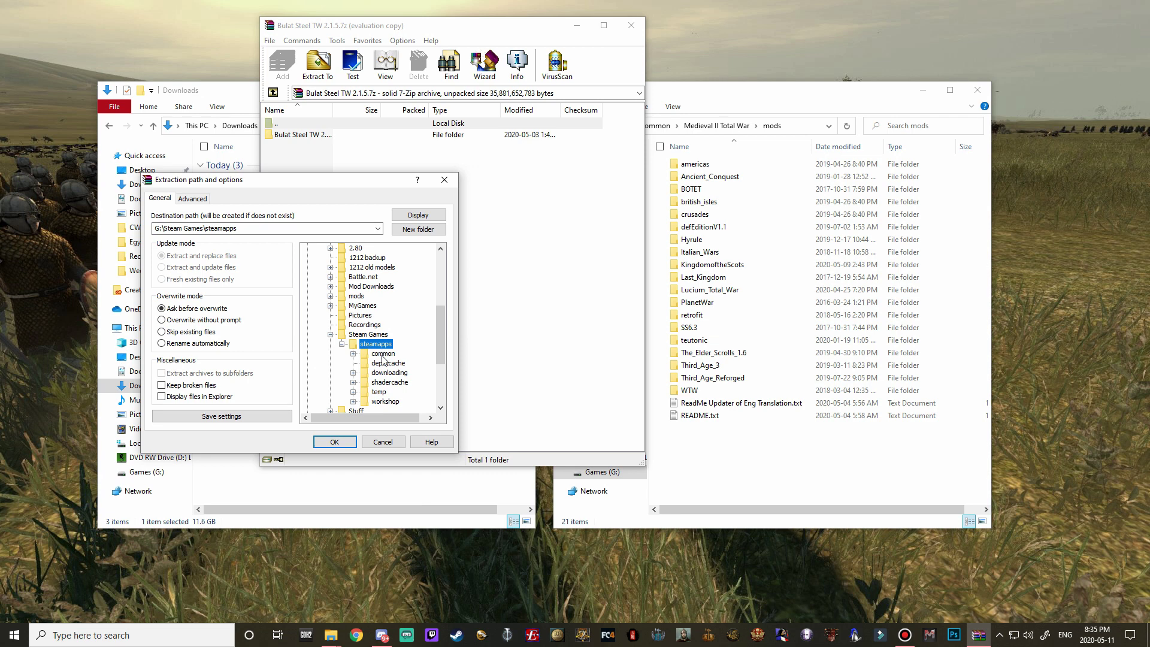
double_click(384, 363)
Step: Choose Medieval II Total War\mods as destination and extract the Bulat Steel archive
scroll(411, 367, down, 8)
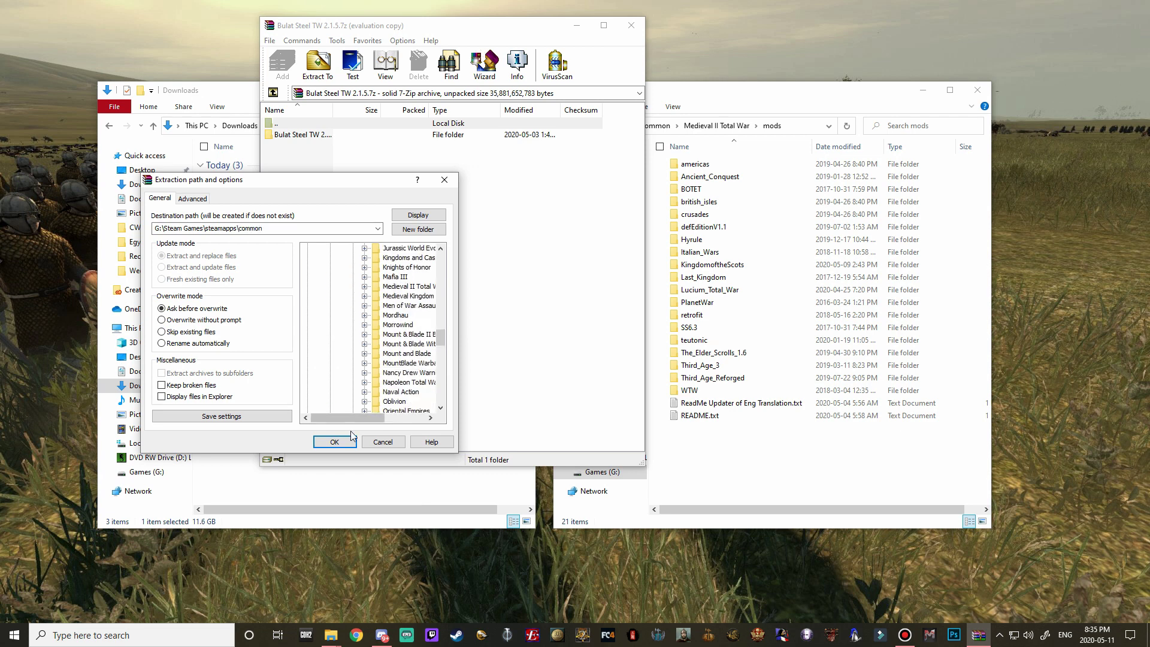
drag(363, 418, 390, 418)
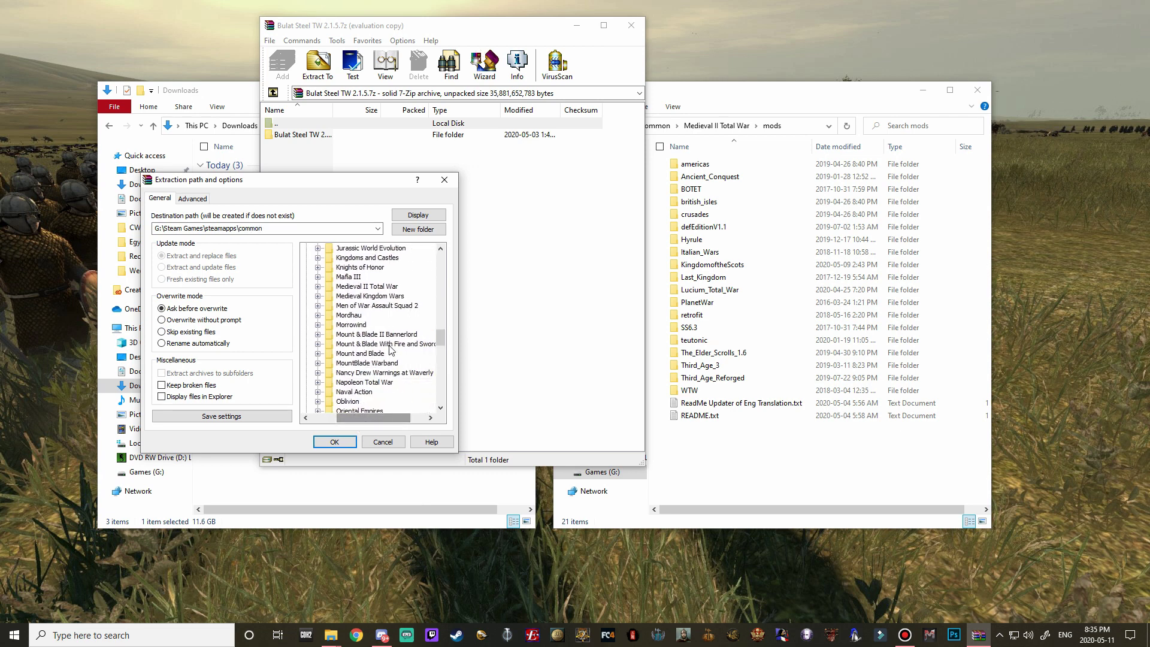
double_click(370, 287)
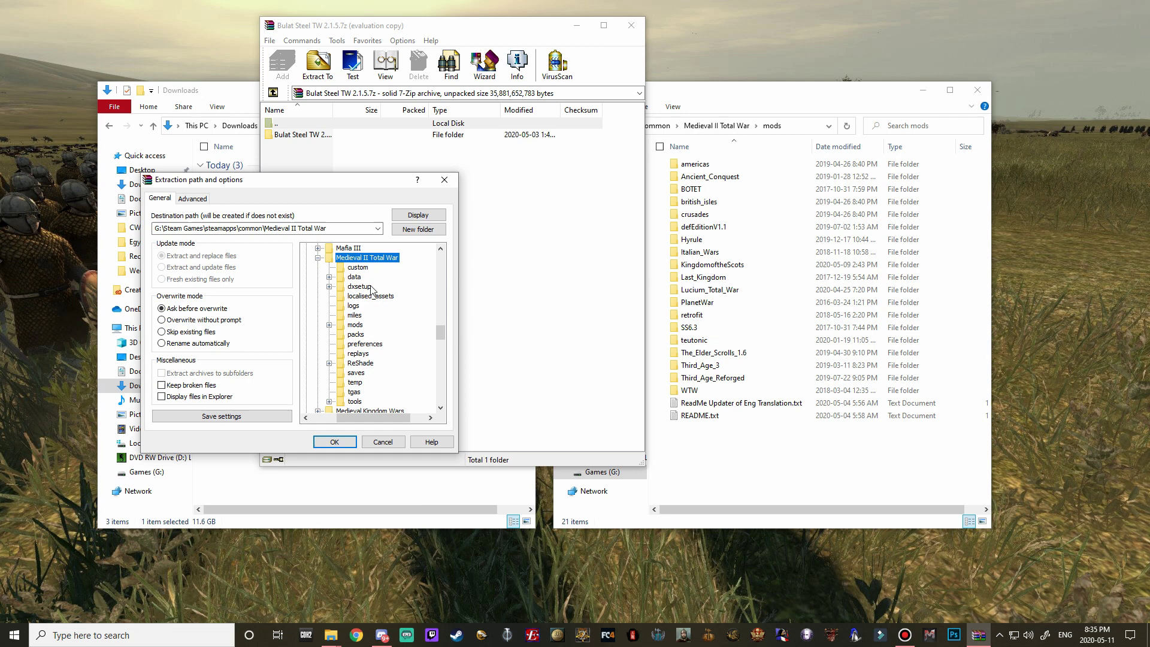
click(355, 325)
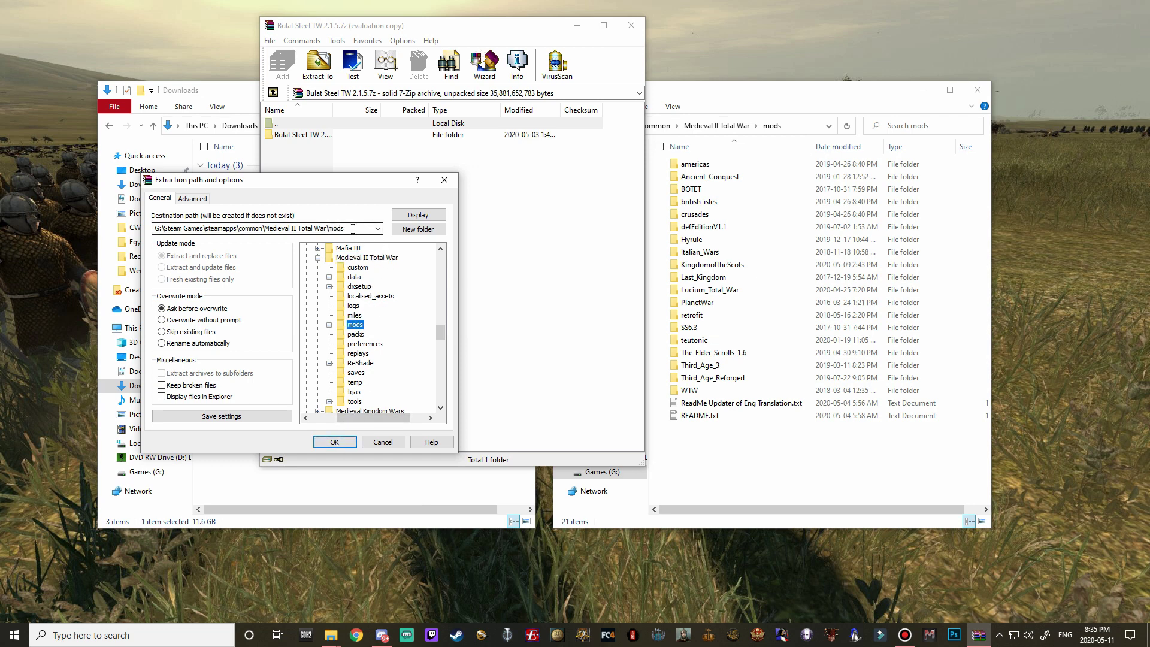
click(334, 442)
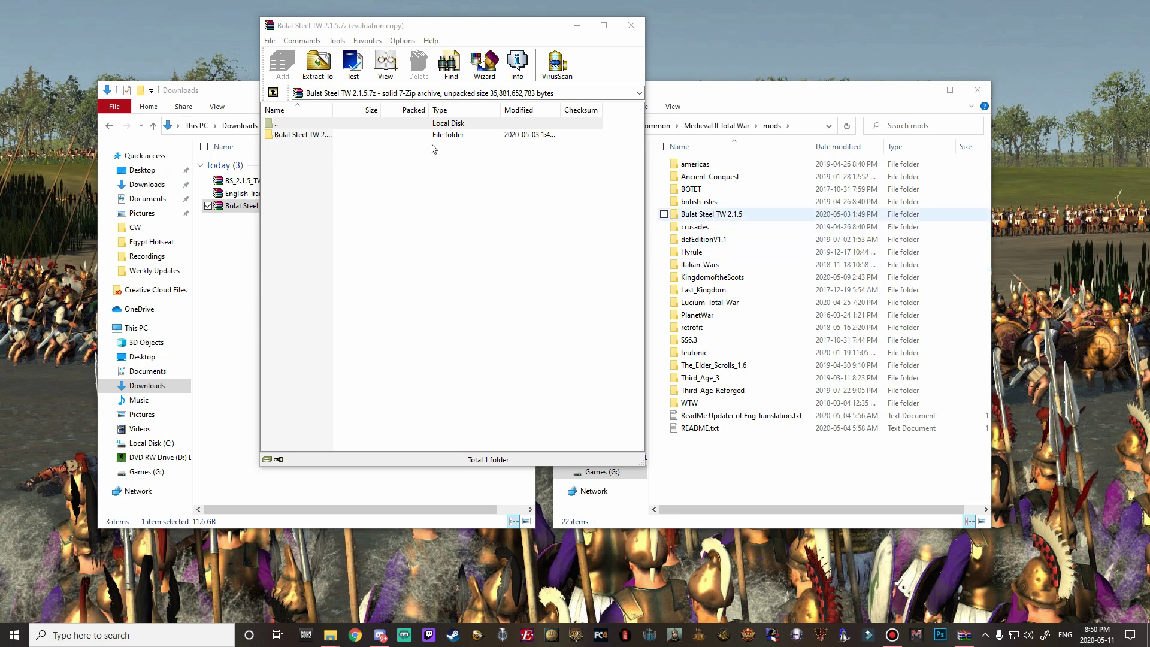
Step: Compare item counts of Bulat Steel TW 2.1.5 in the archive and Explorer, then close the archive
double_click(303, 137)
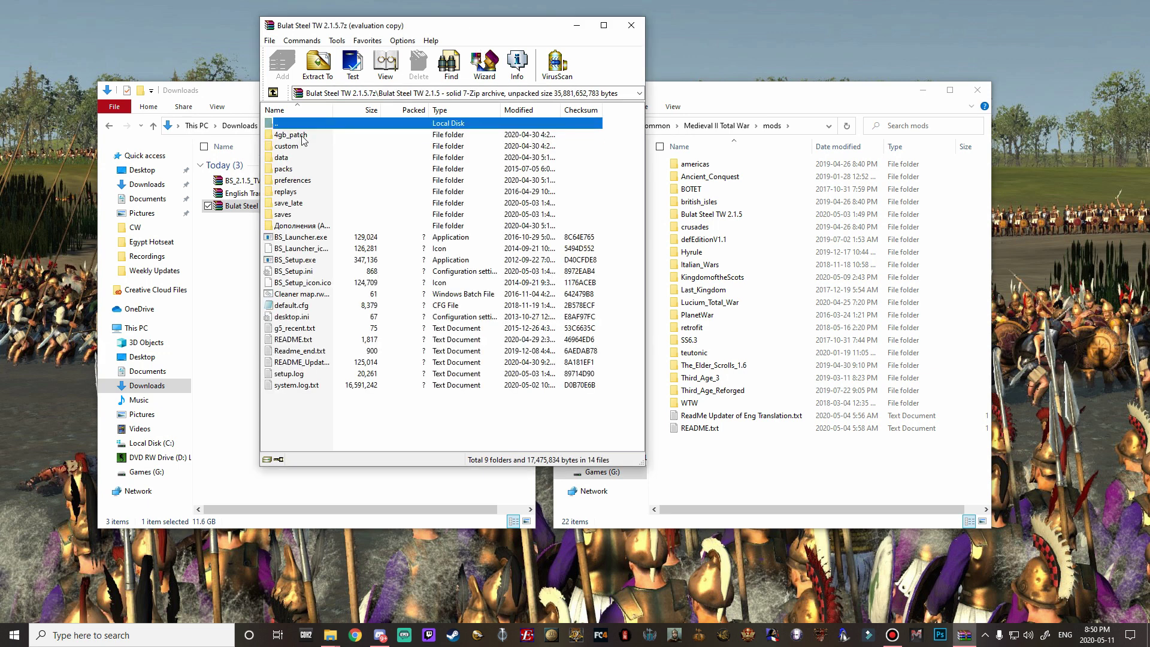
double_click(723, 216)
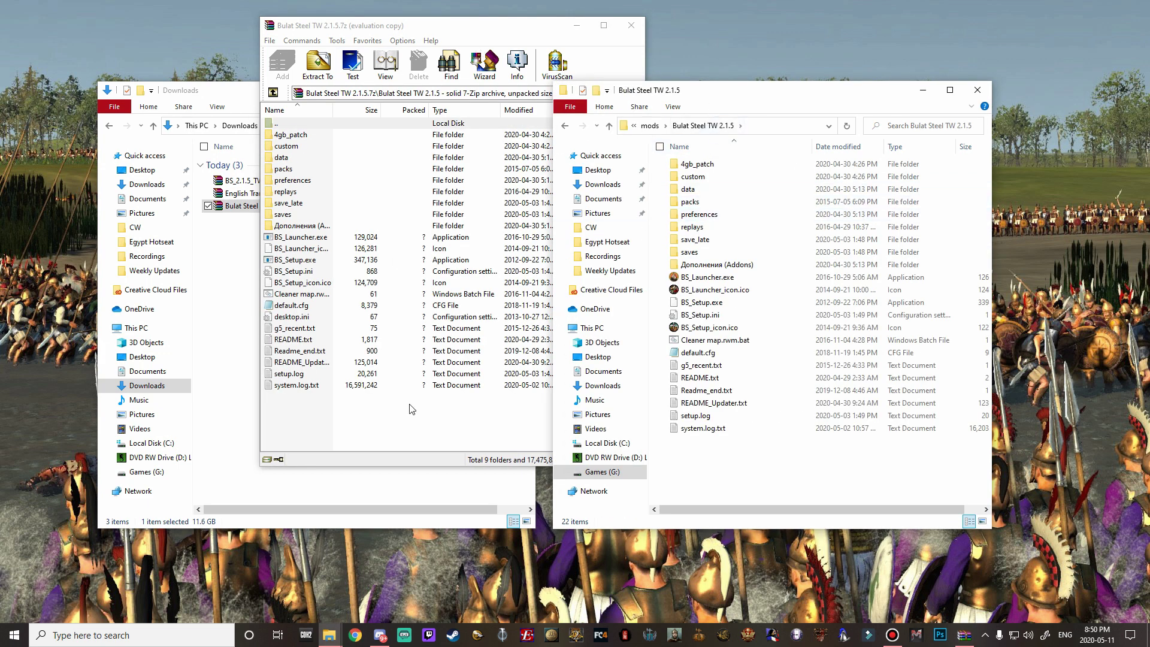
drag(309, 425, 305, 134)
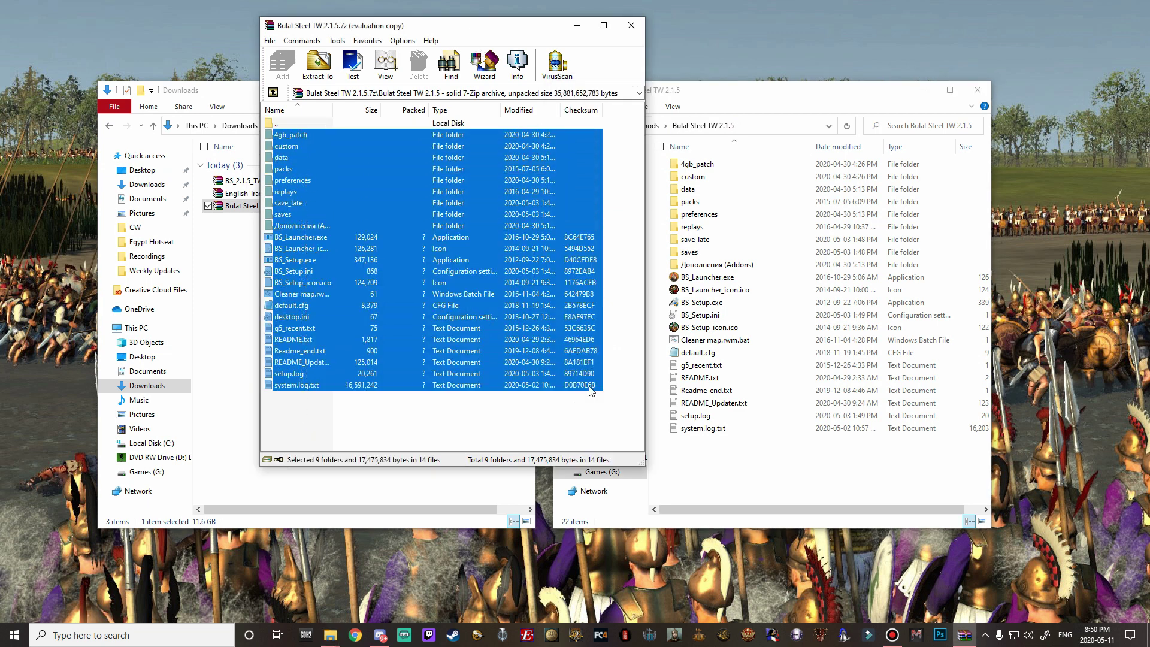
drag(767, 466, 709, 157)
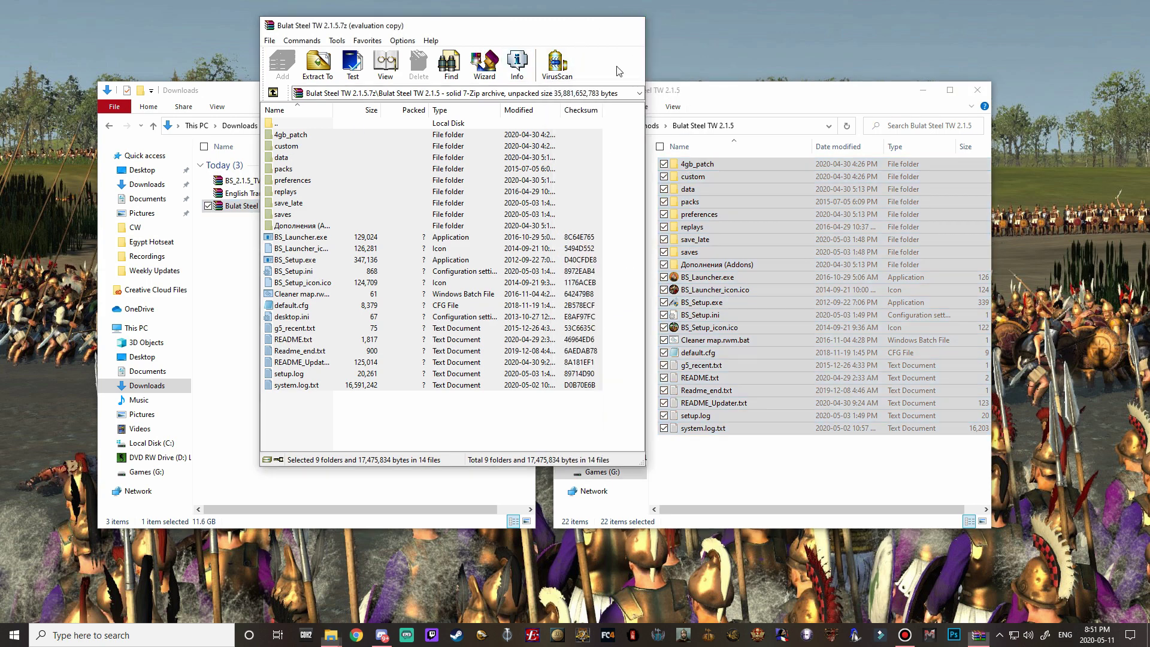
click(635, 26)
Step: Open the English Translation folder inside the translation archive from Downloads
click(565, 127)
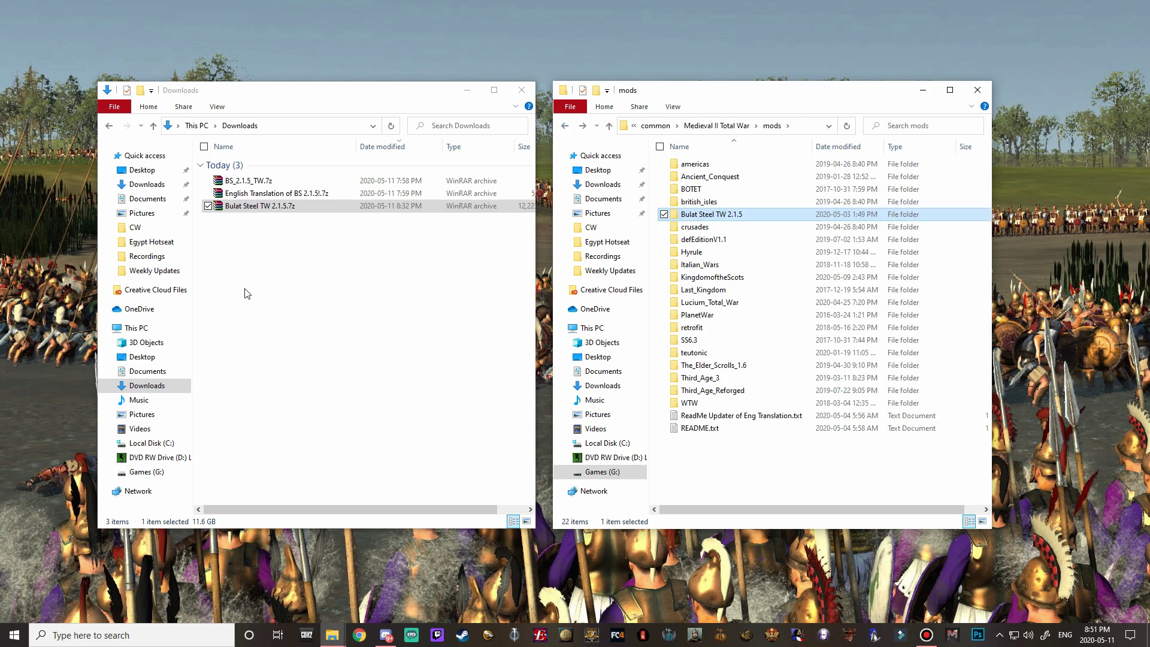
click(262, 251)
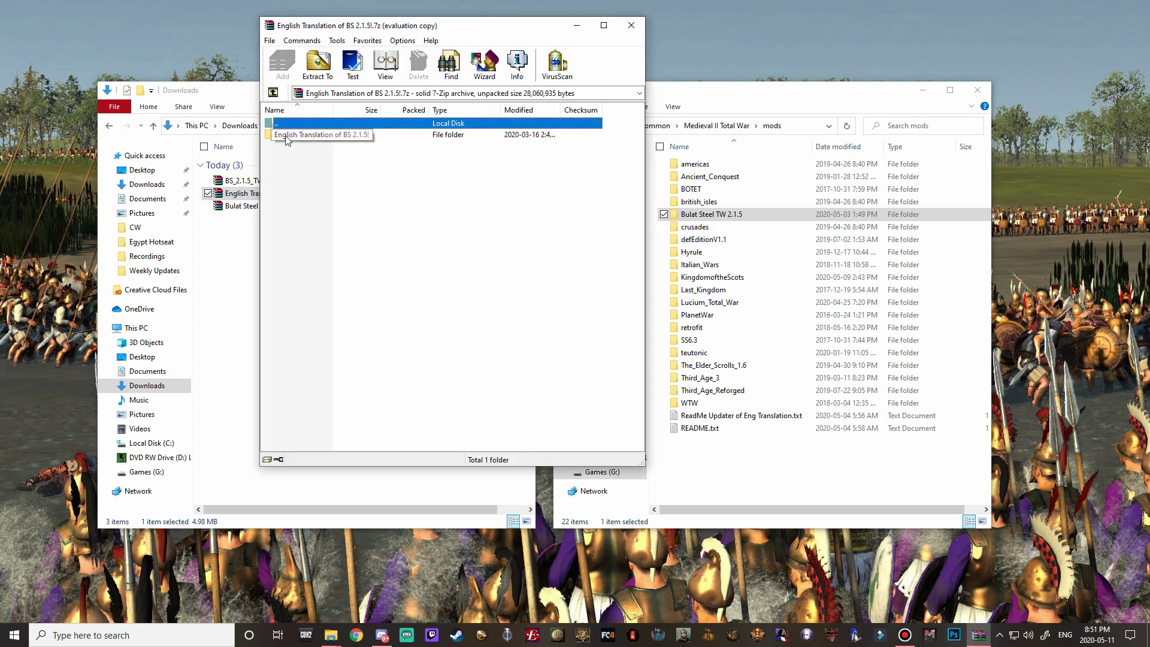
click(544, 200)
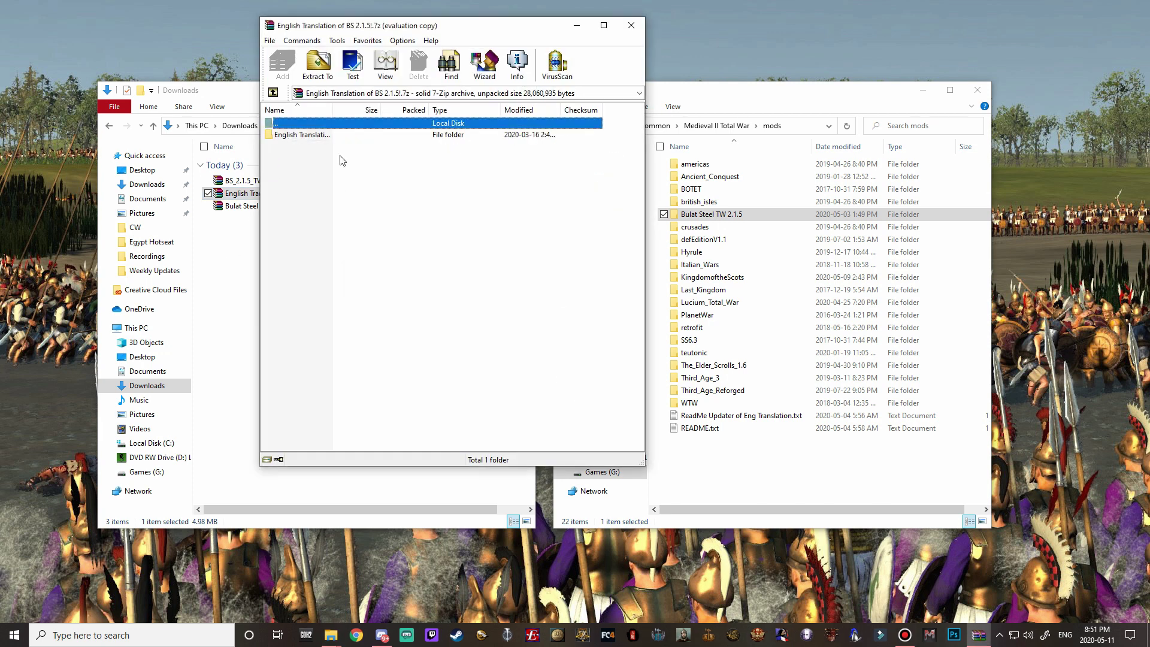
double_click(293, 135)
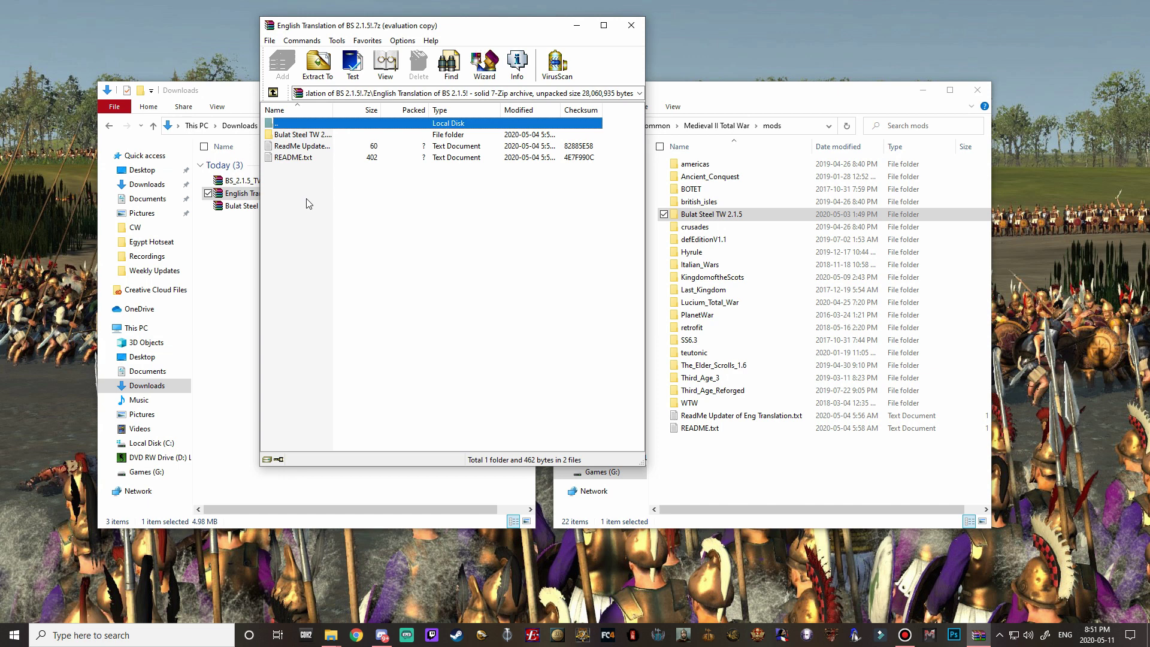
drag(309, 204, 291, 132)
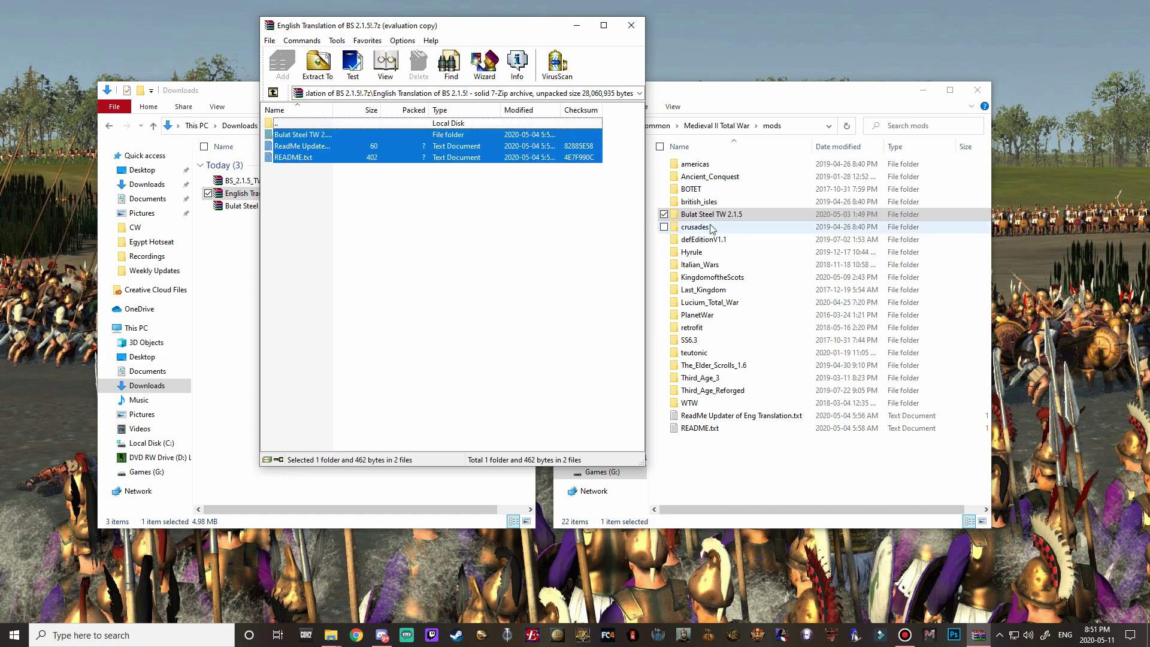
click(332, 257)
Step: Extract it to G:\Steam Games\steamapps\common\Medieval II Total War, replacing all existing files
click(317, 72)
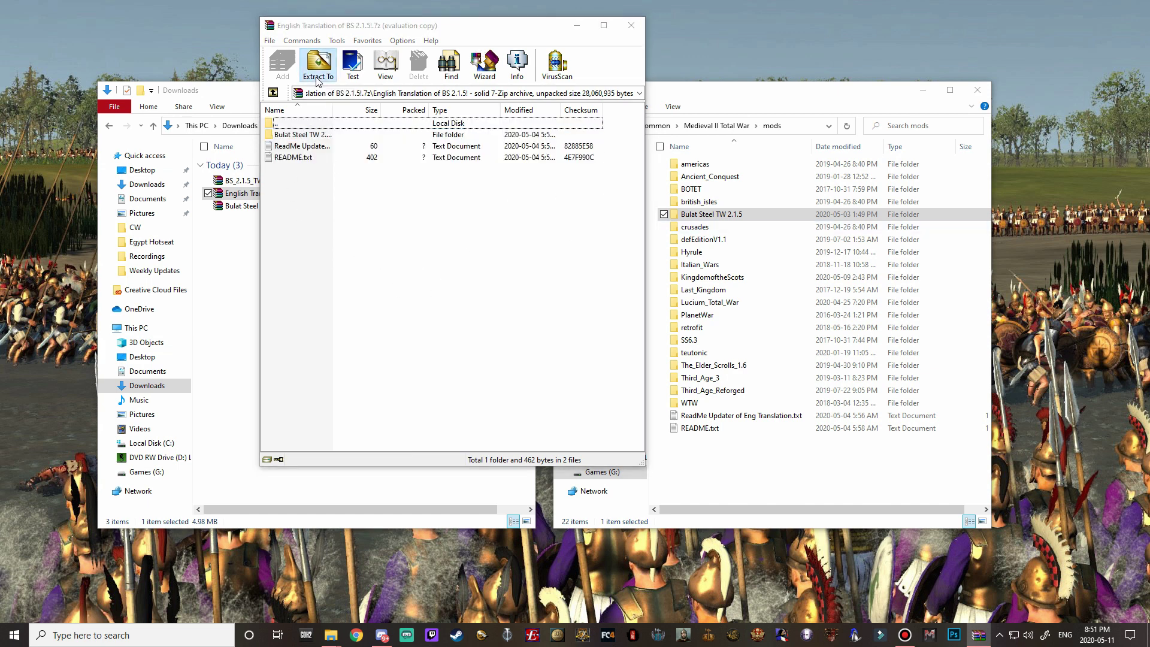
click(353, 382)
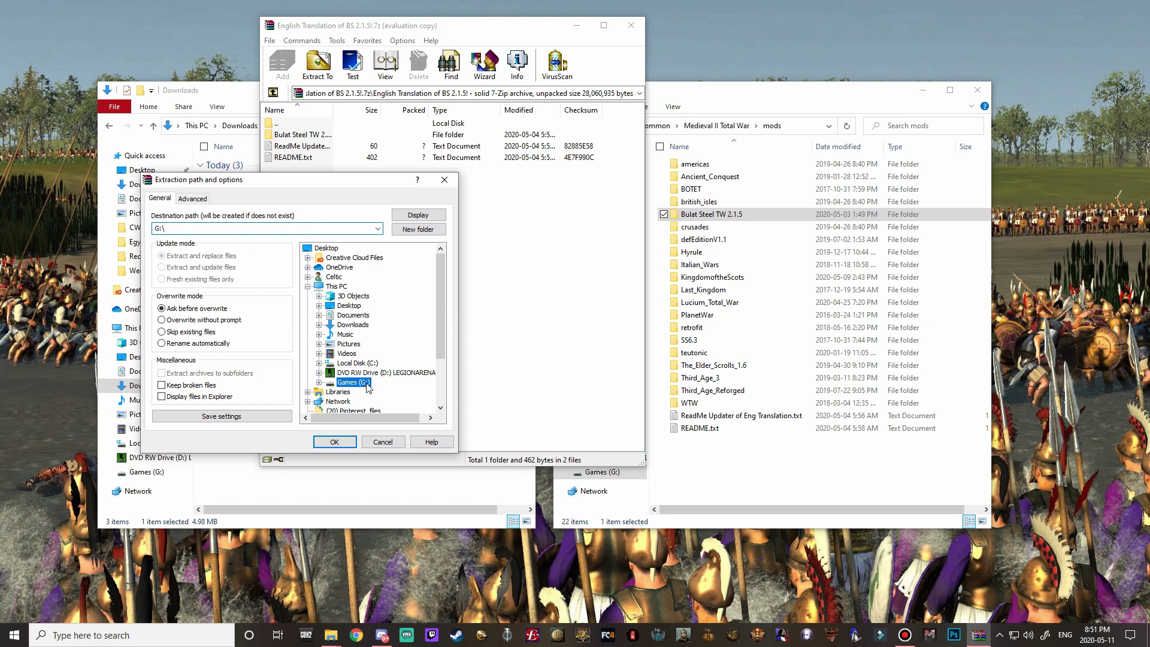
click(367, 382)
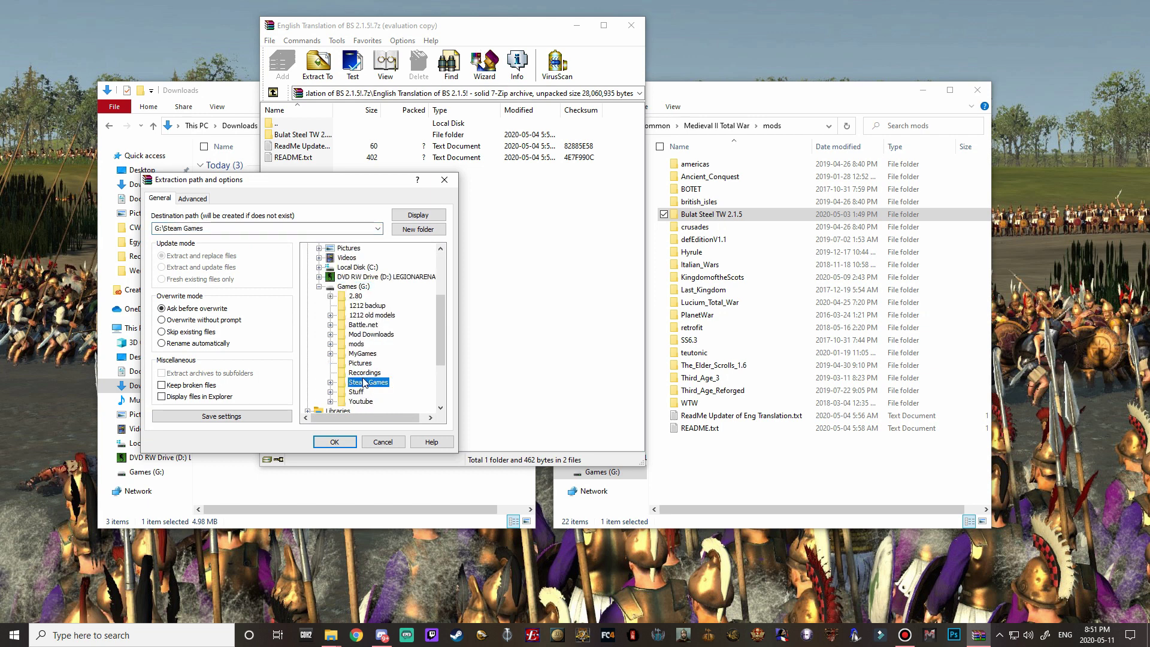
click(376, 392)
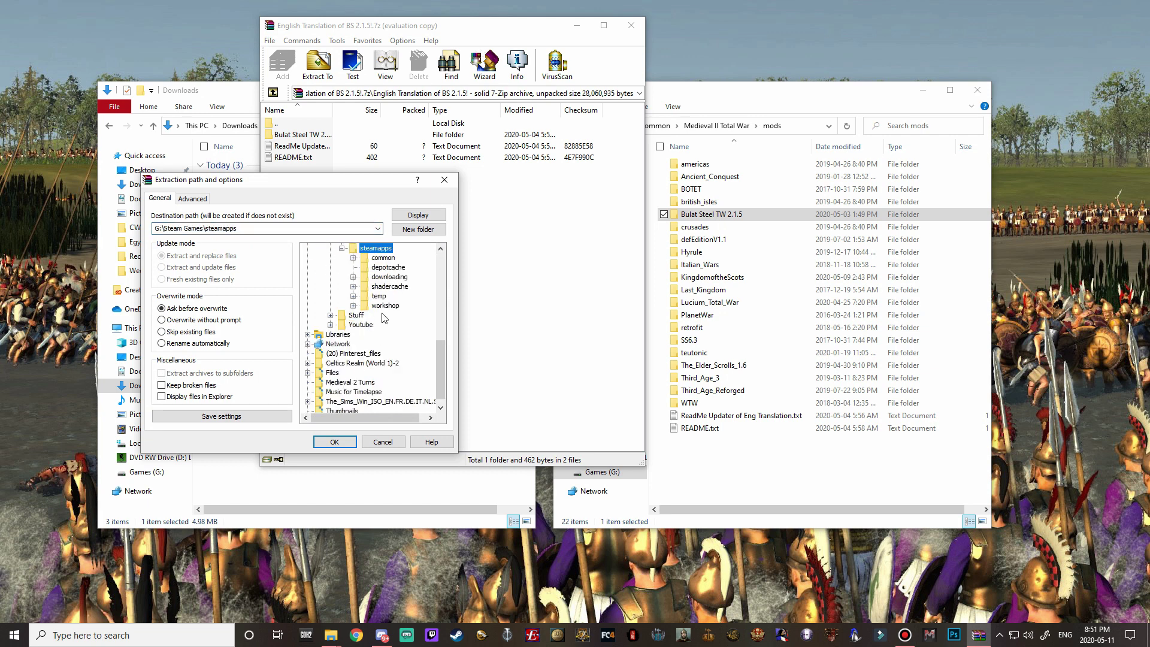
click(382, 259)
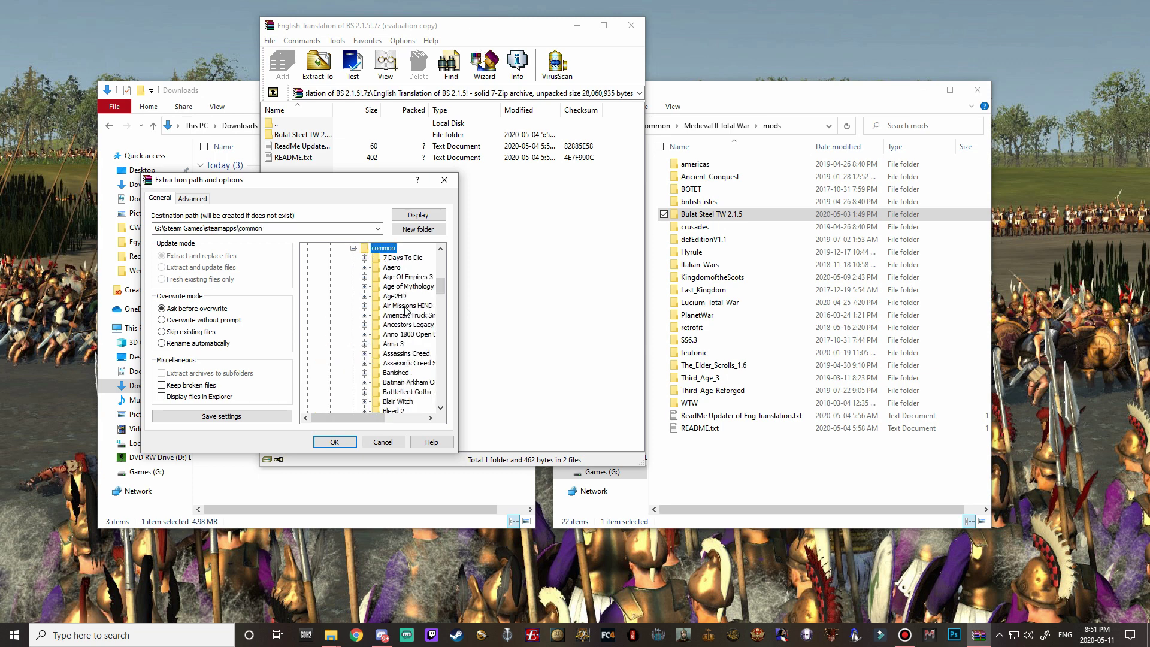
scroll(406, 314, down, 5)
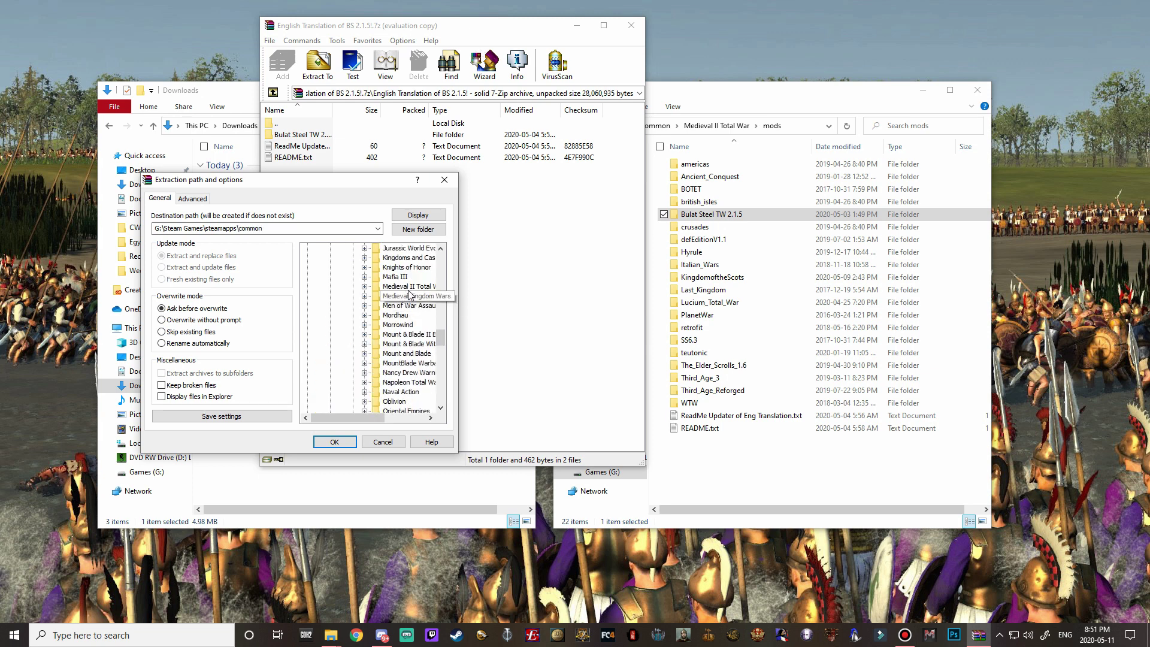
click(407, 334)
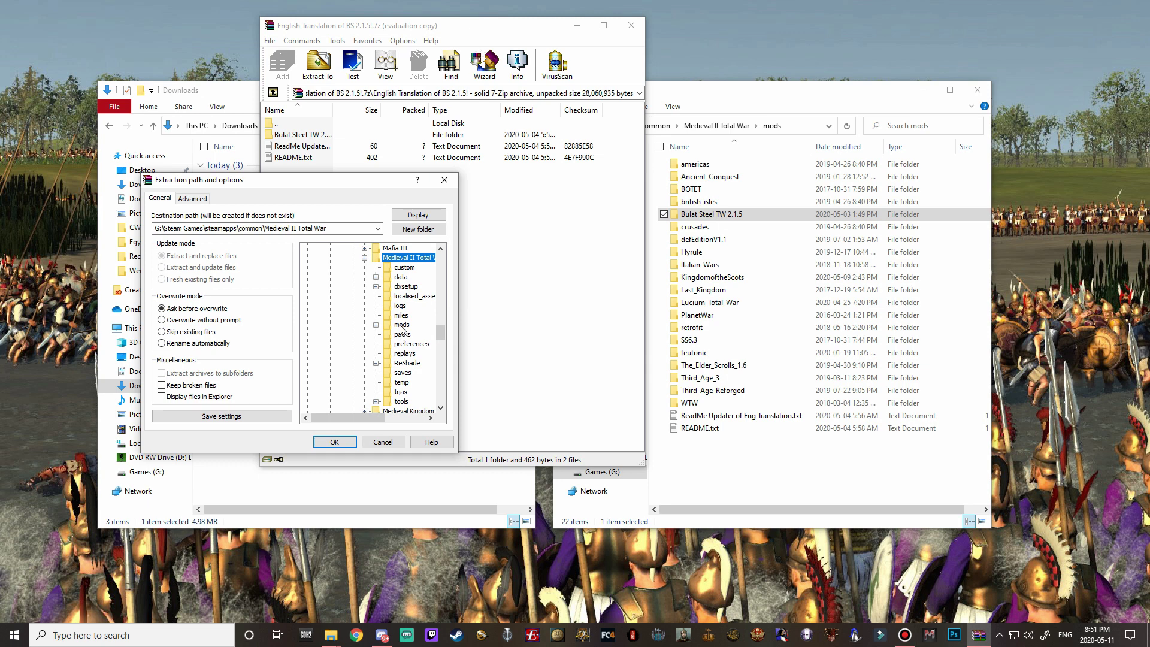
click(335, 441)
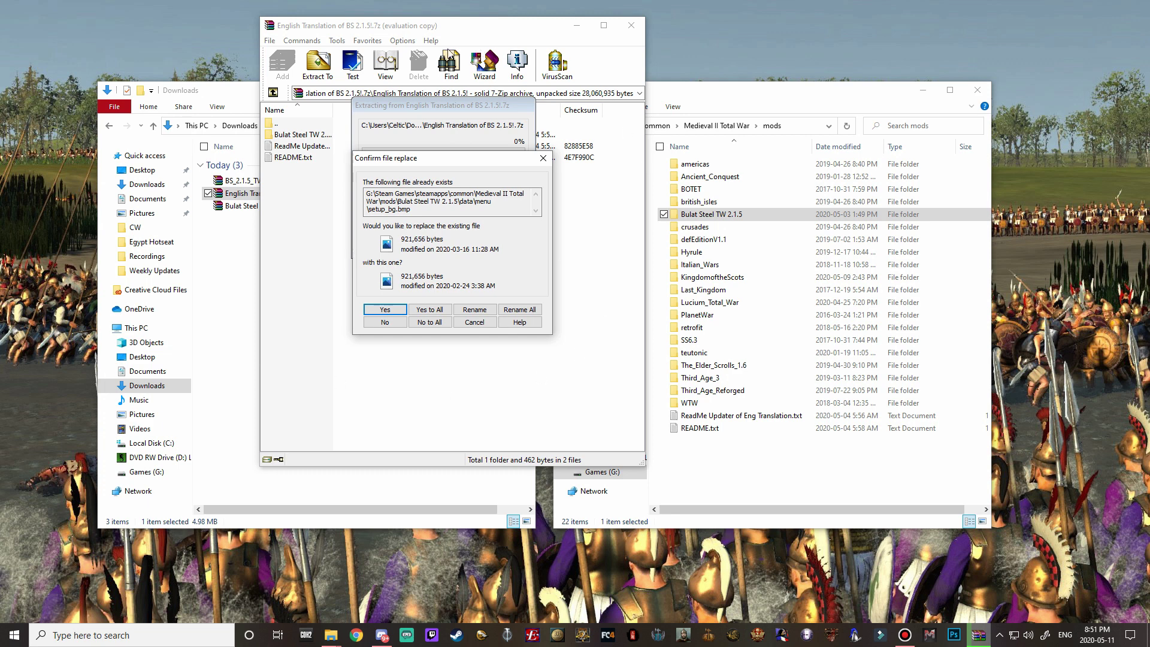
click(435, 309)
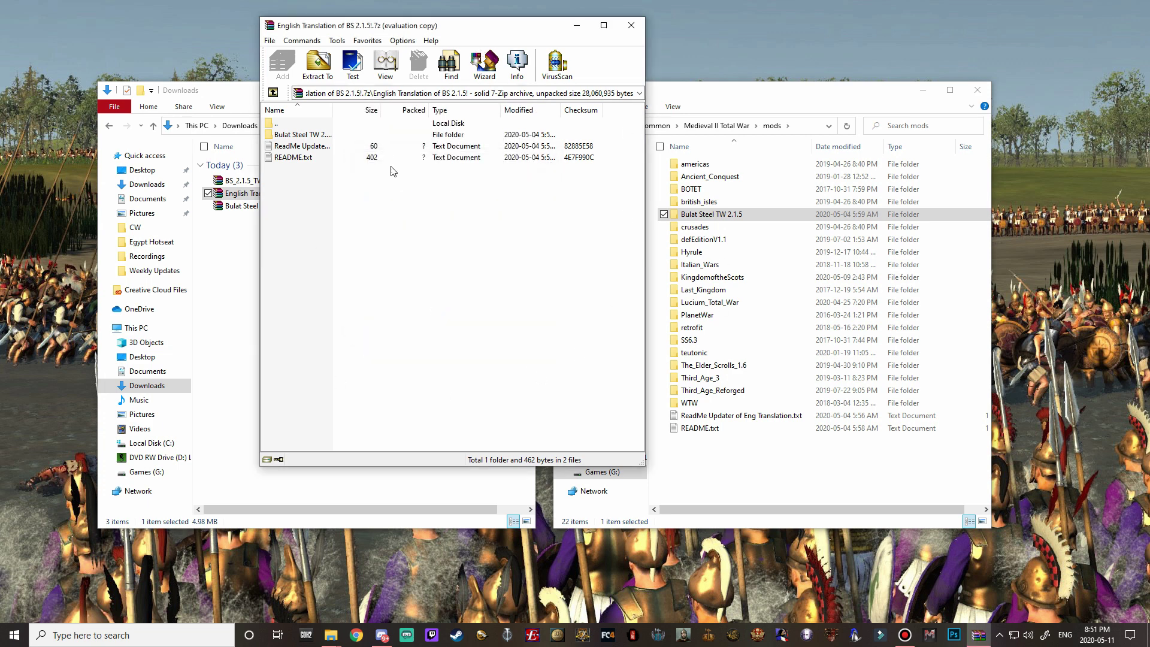
Step: Close the archive and run 4gb_patch from the Bulat Steel TW 2.1.5\4gb_patch folder
click(632, 25)
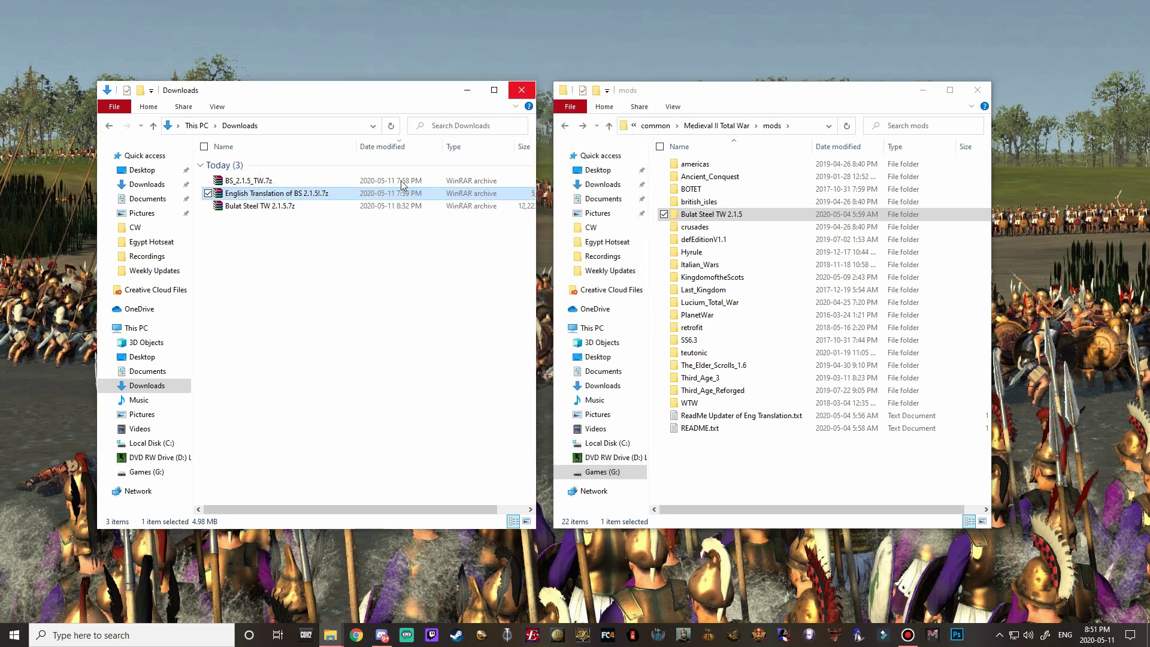
click(699, 215)
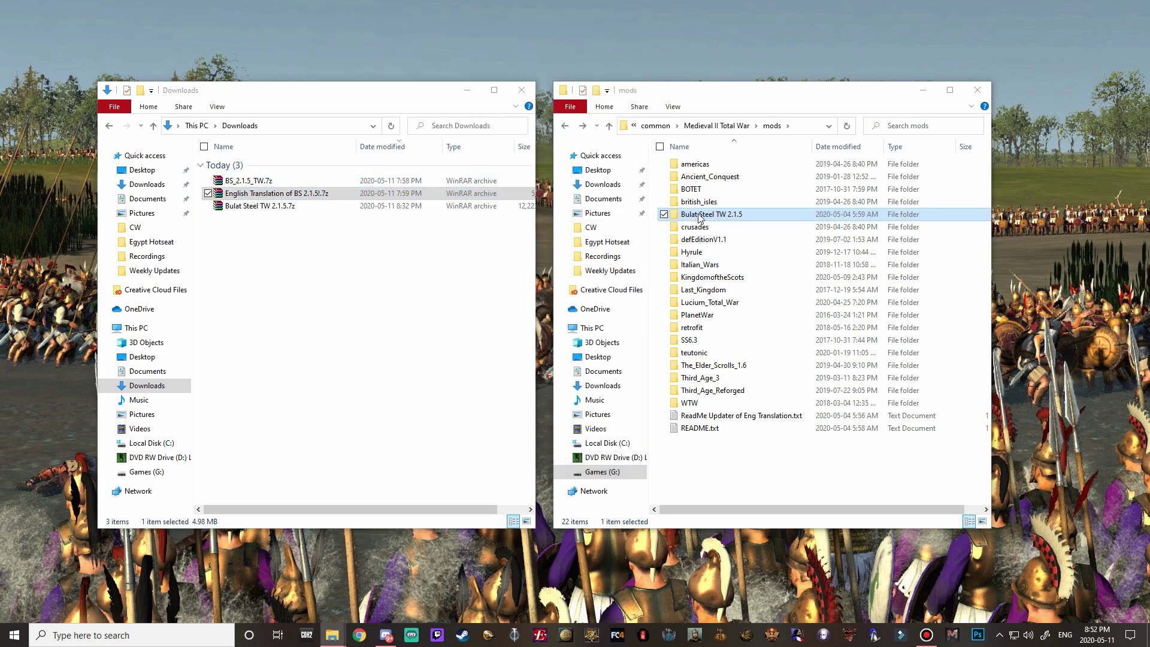
click(698, 226)
double_click(694, 216)
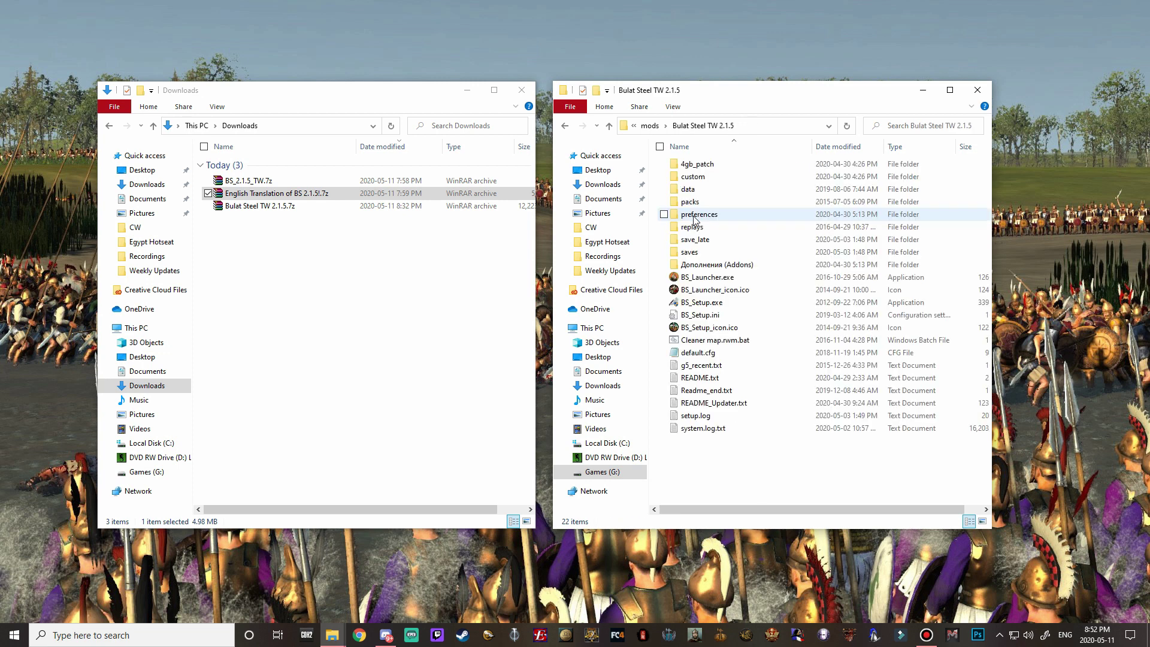
double_click(693, 167)
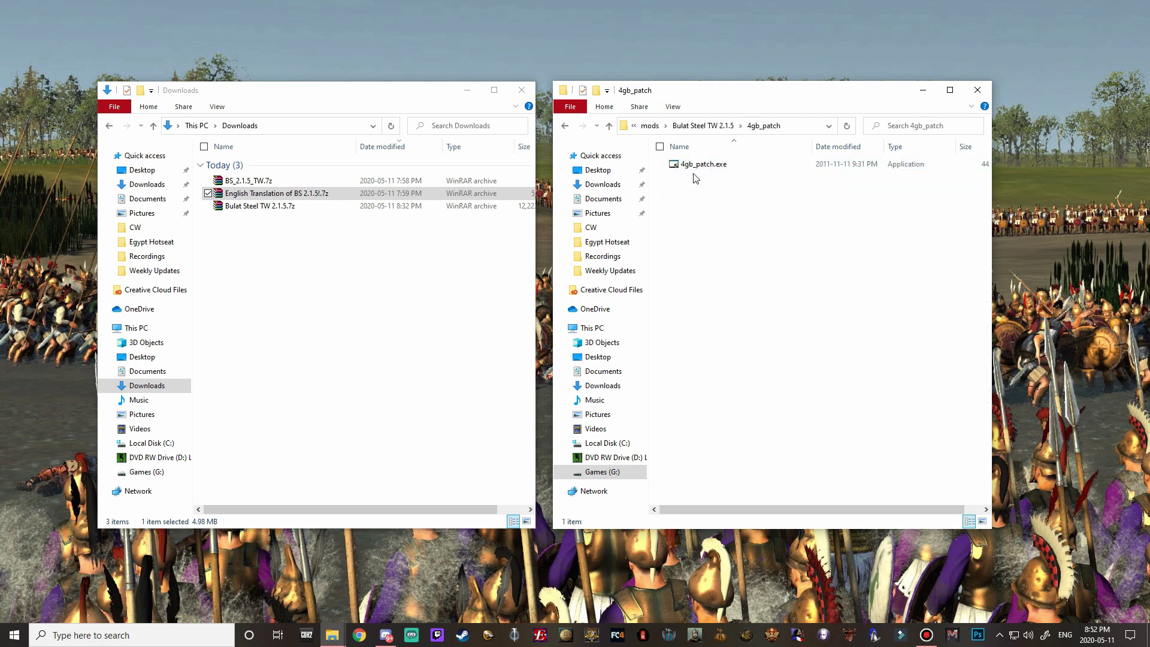
click(695, 170)
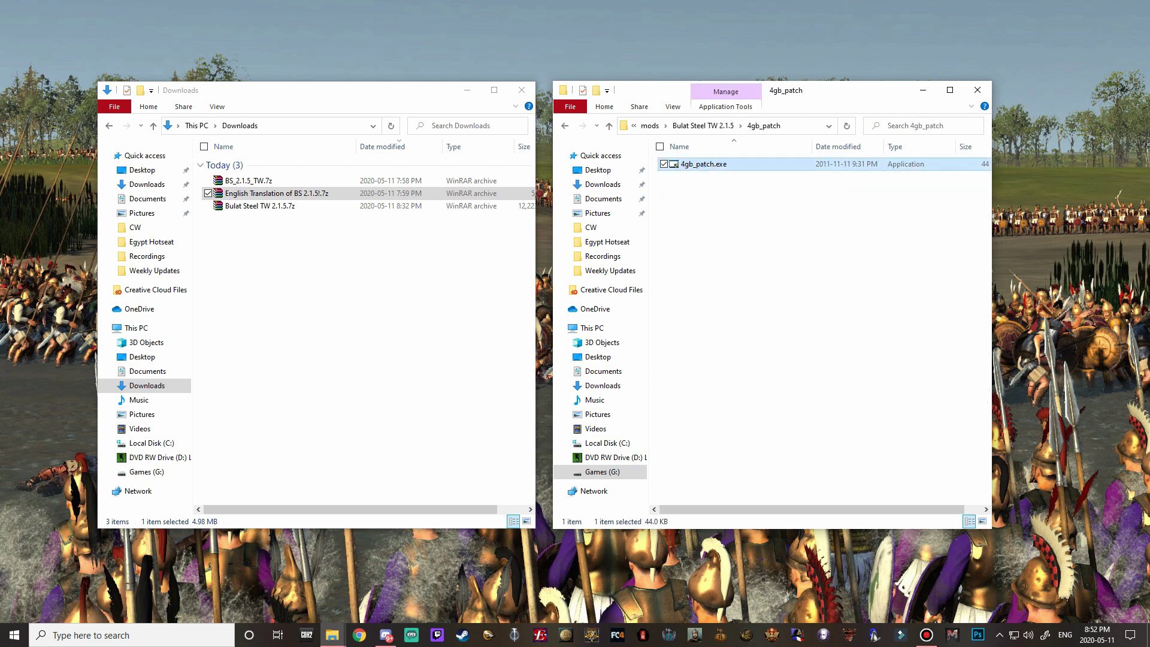
key(Return)
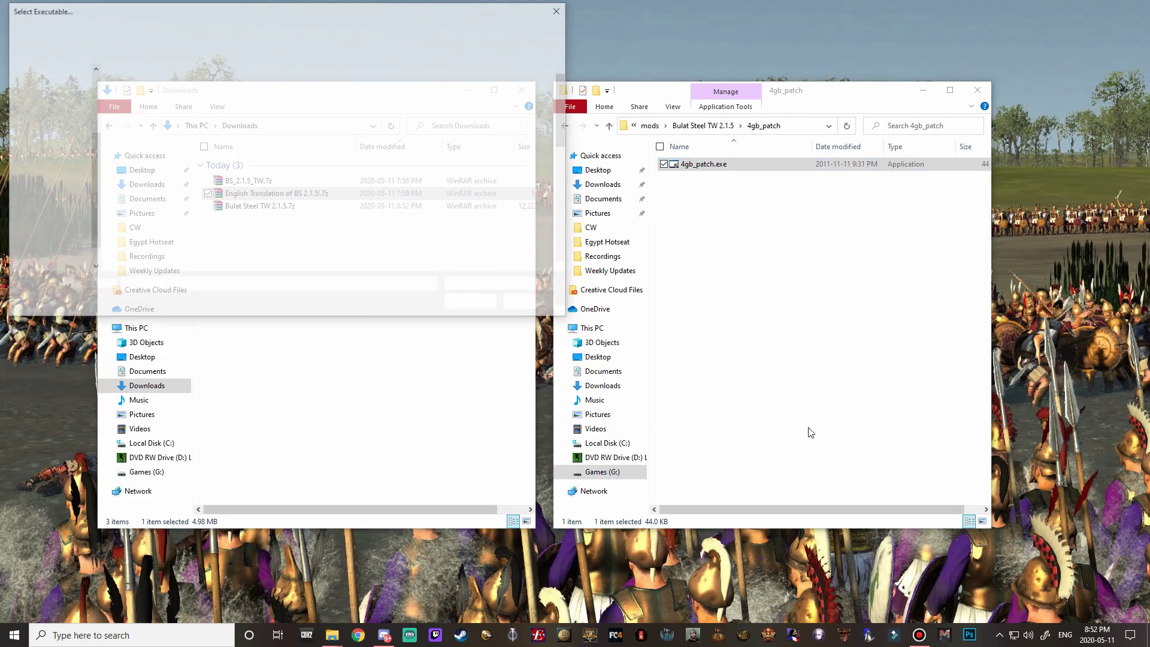
Step: Apply the 4GB patch to medieval2.exe
scroll(300, 216, down, 5)
scroll(228, 174, up, 2)
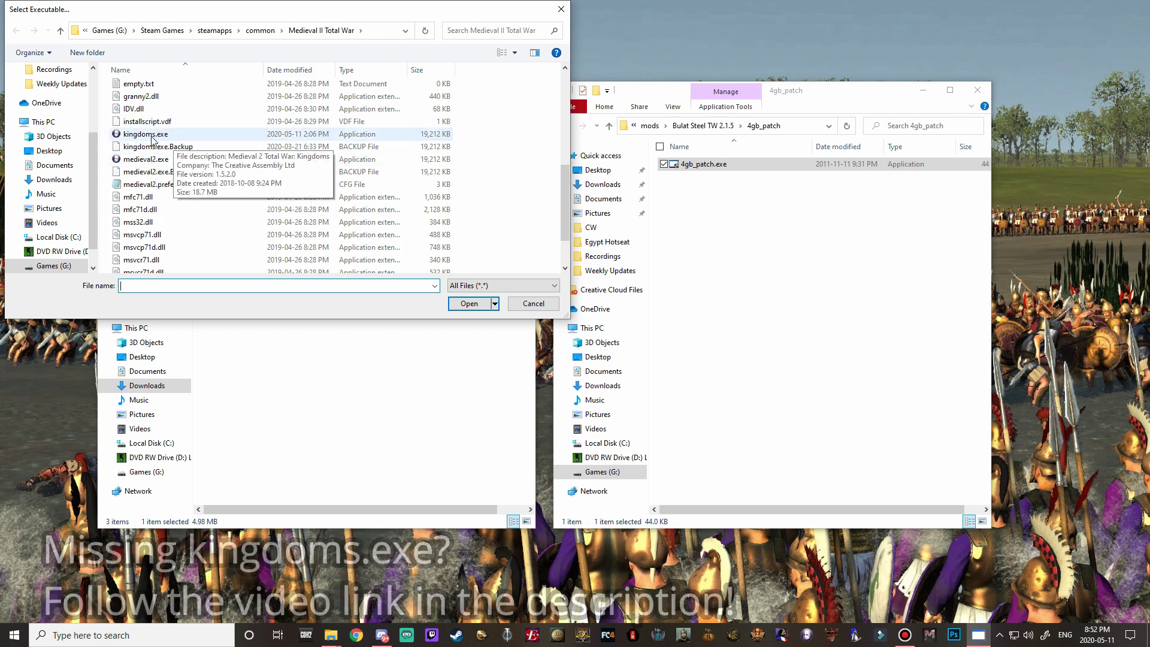
click(147, 160)
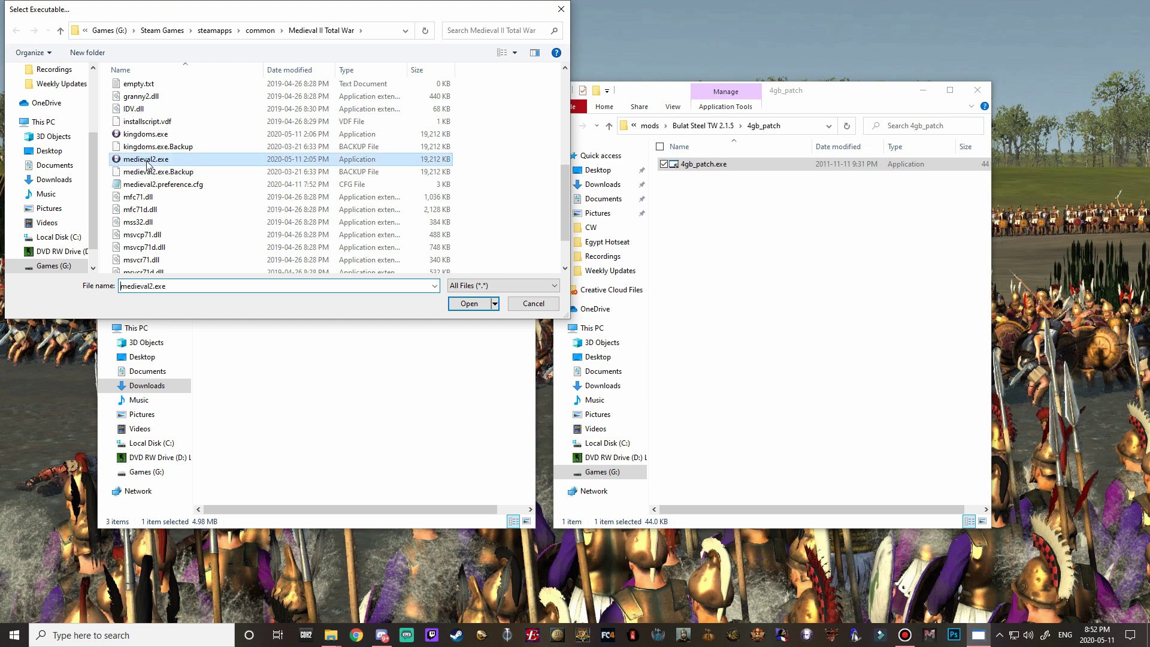
click(471, 304)
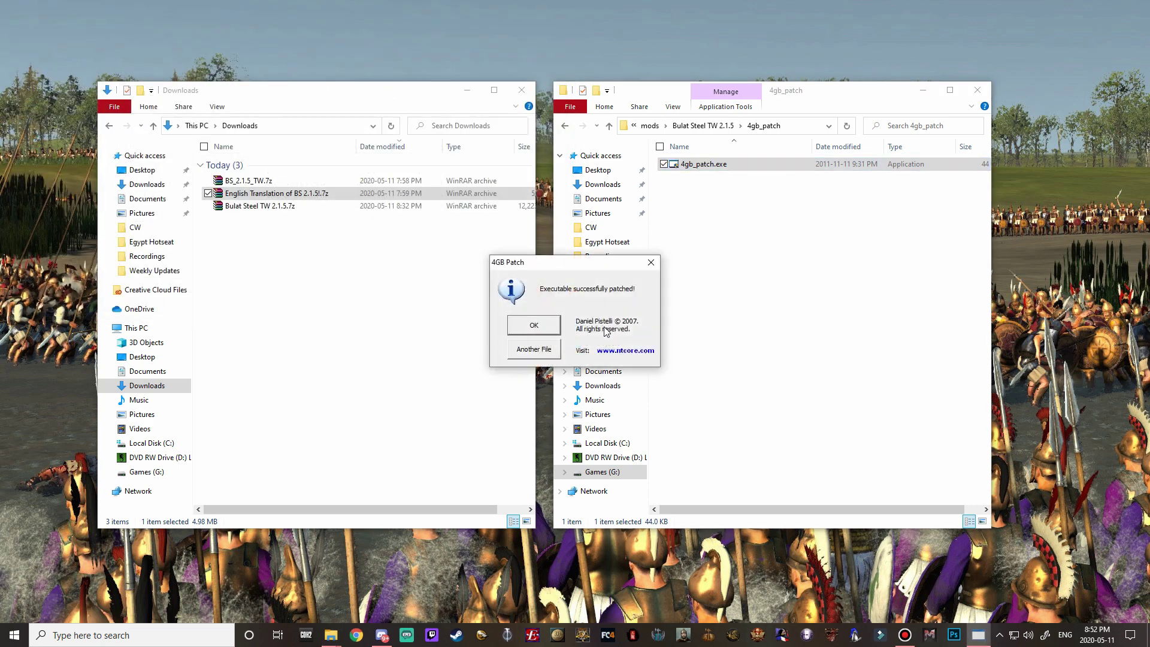
click(534, 325)
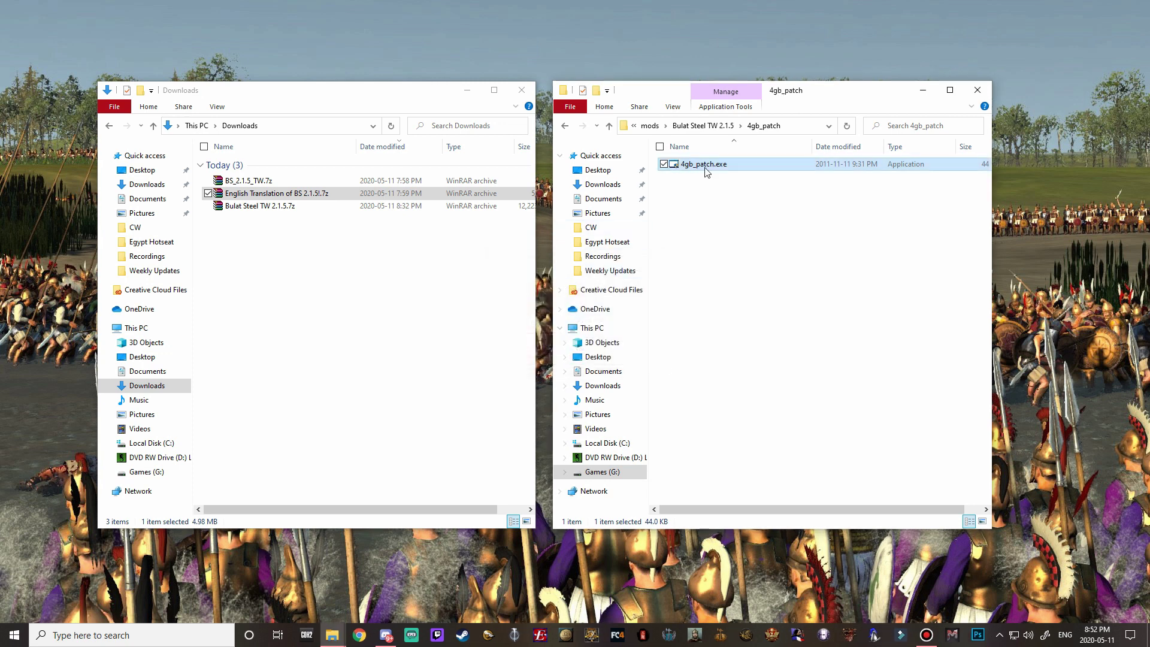
Step: Patch kingdoms.exe the same way and close the Downloads window
key(Return)
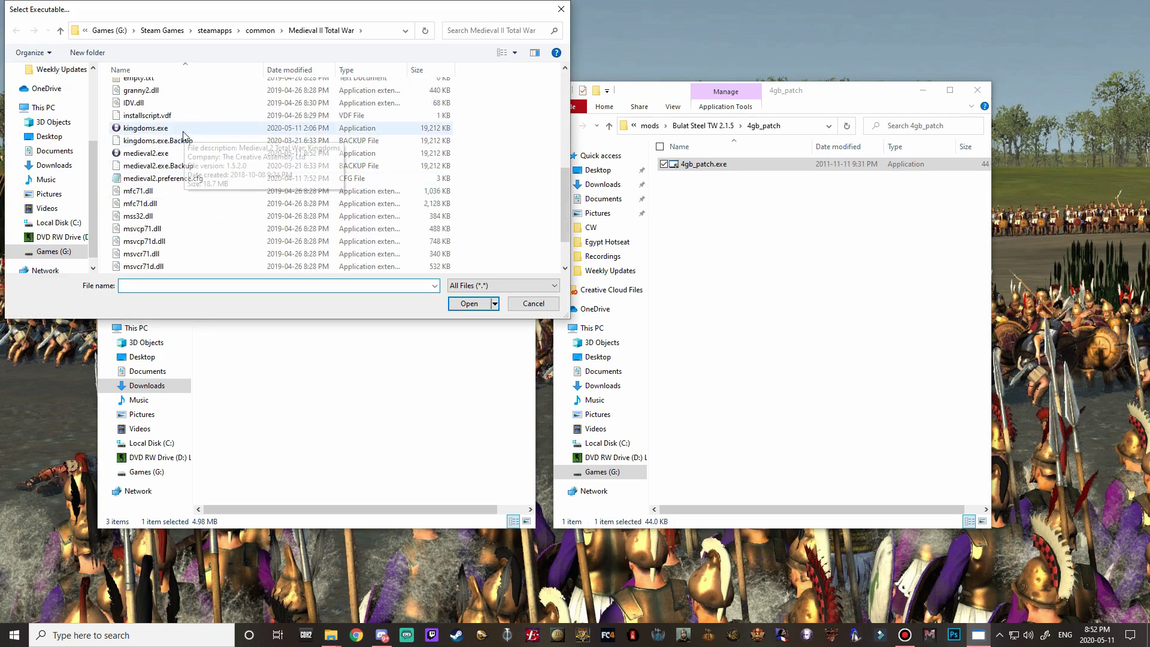
click(204, 127)
click(469, 303)
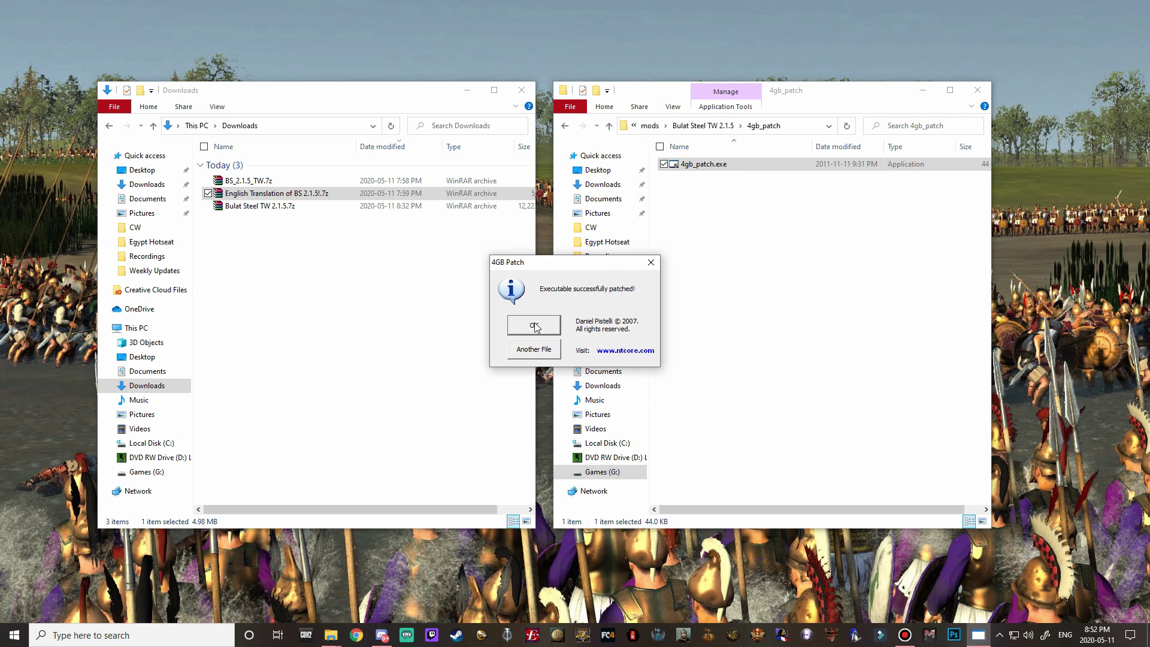
click(535, 327)
click(523, 91)
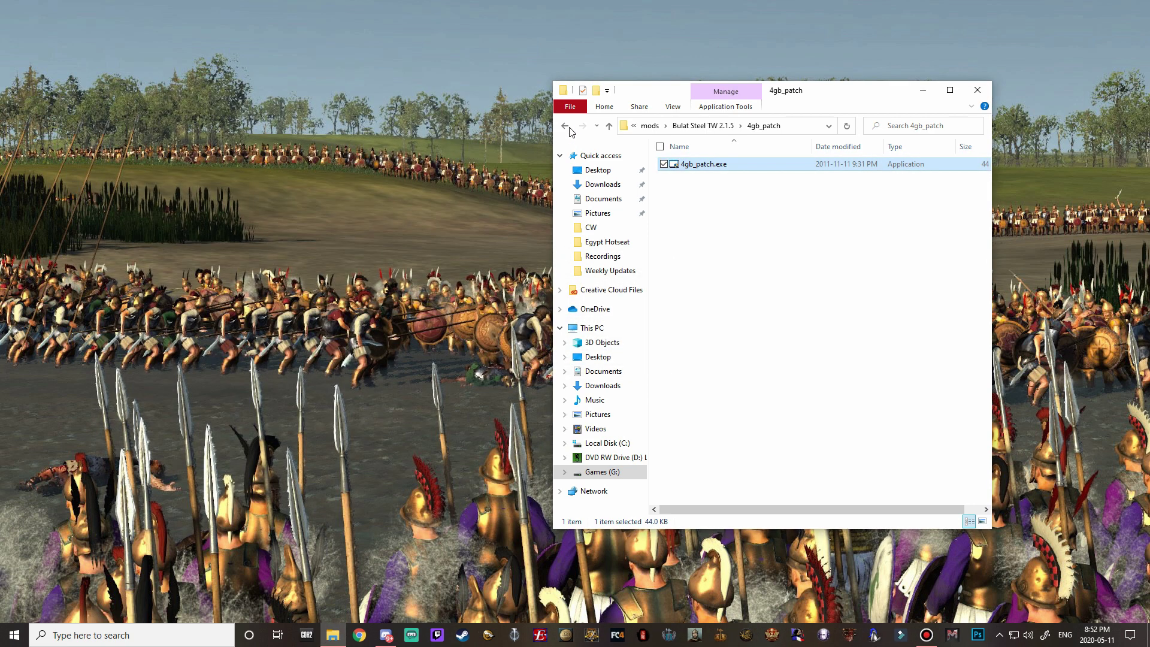
Step: Return to the Bulat Steel TW 2.1.5 folder, launch the mod and open Single Player
click(565, 126)
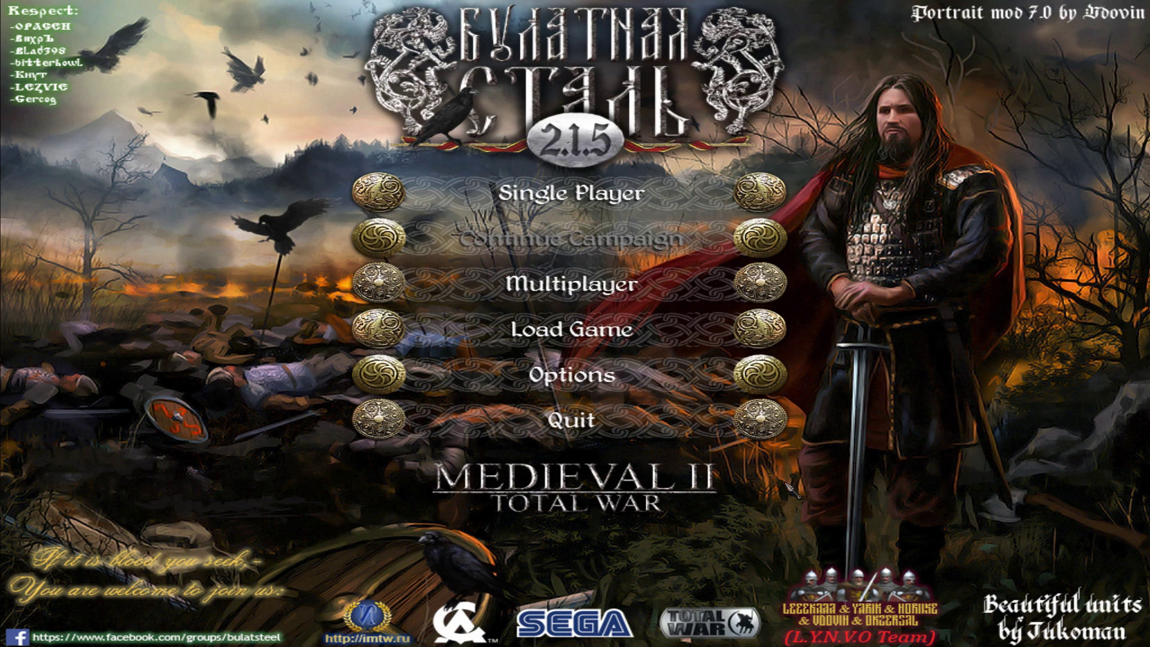
click(558, 198)
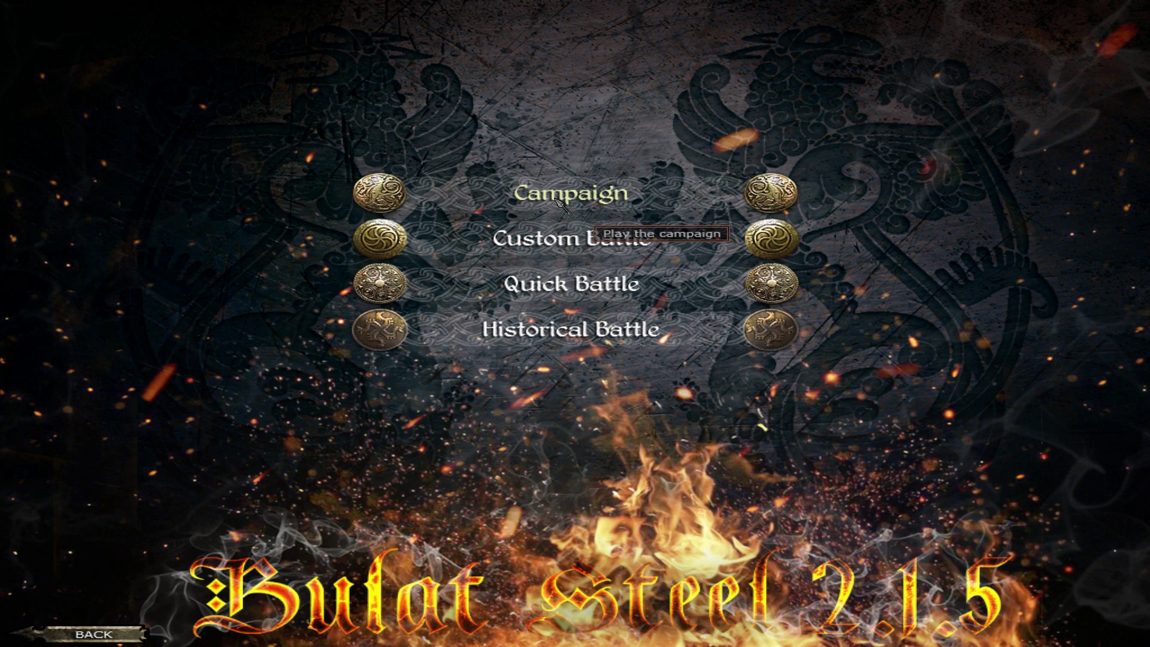
Step: Start a new campaign and preview Castile, Scotland, France and England
click(556, 200)
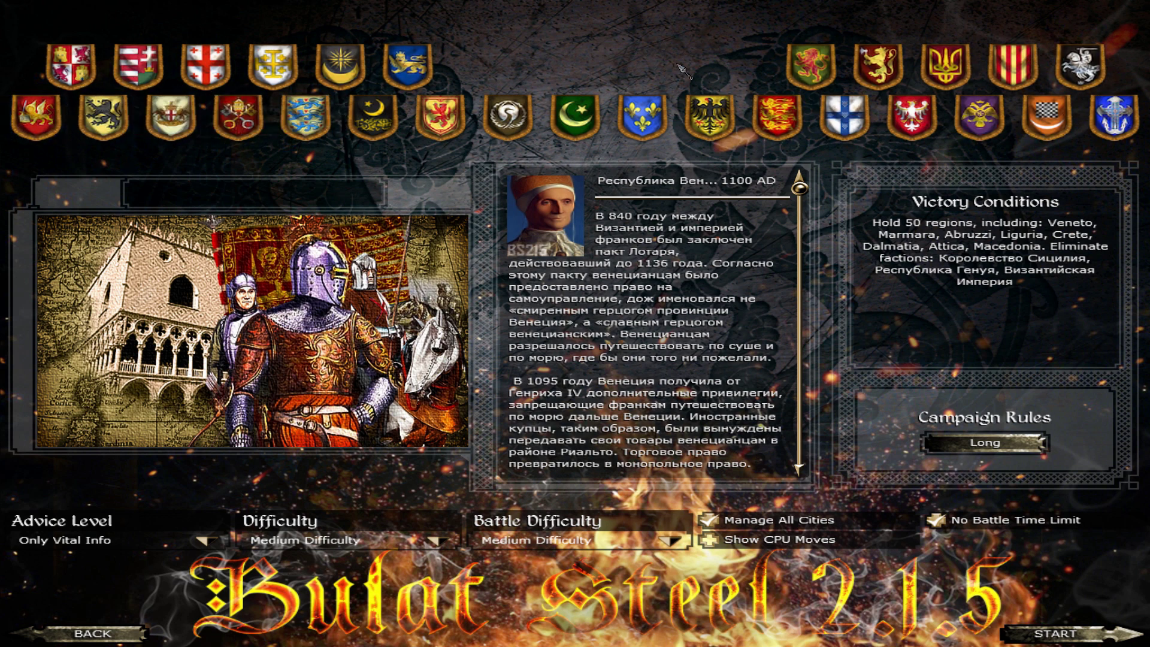
click(71, 76)
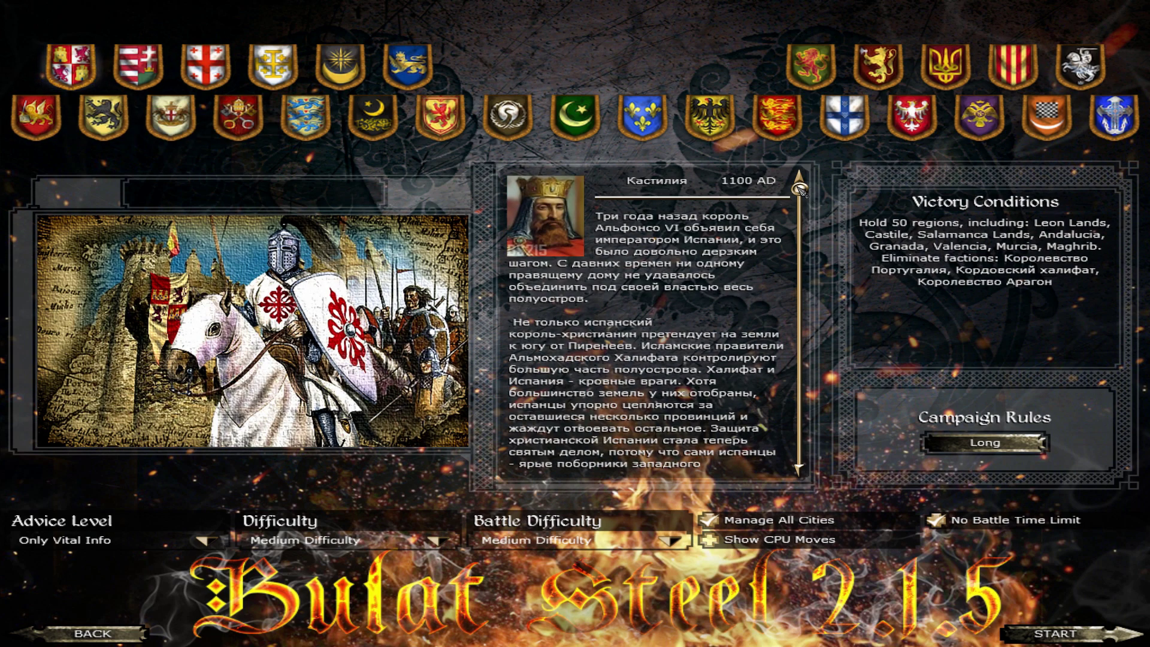
drag(801, 189, 830, 152)
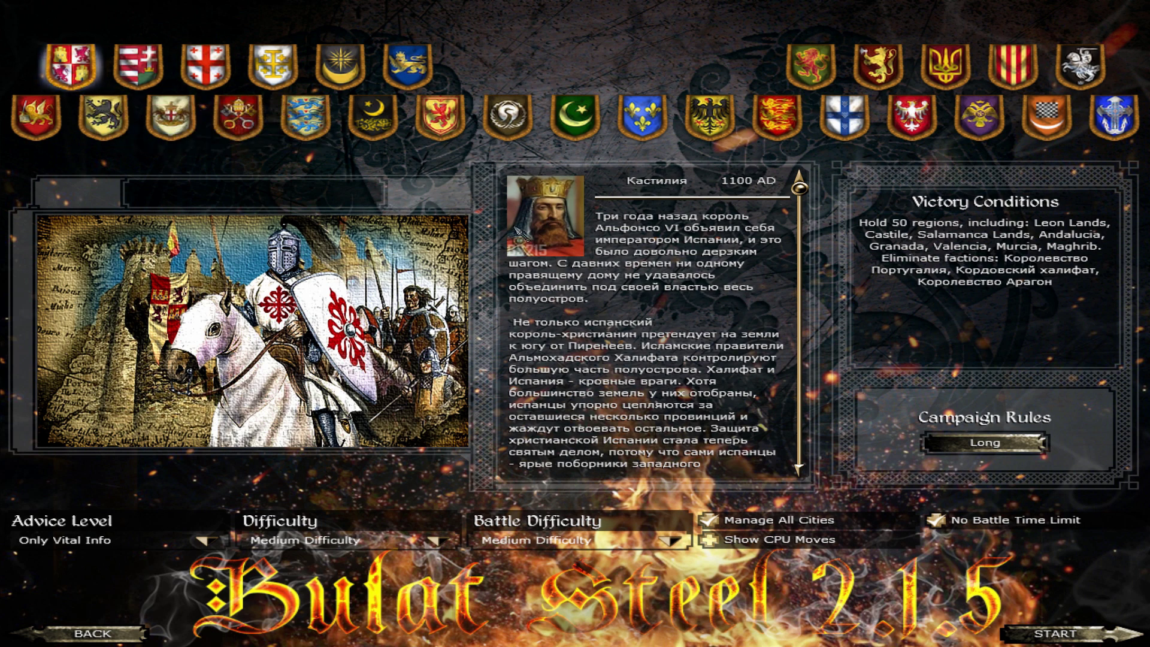
click(460, 121)
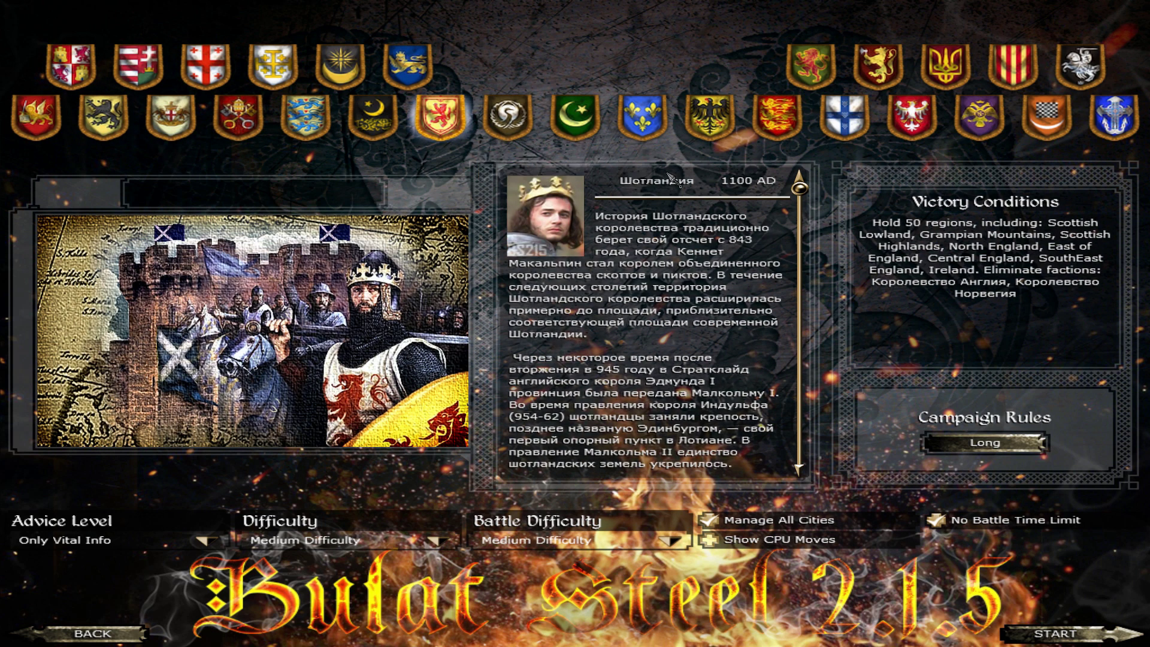
click(653, 126)
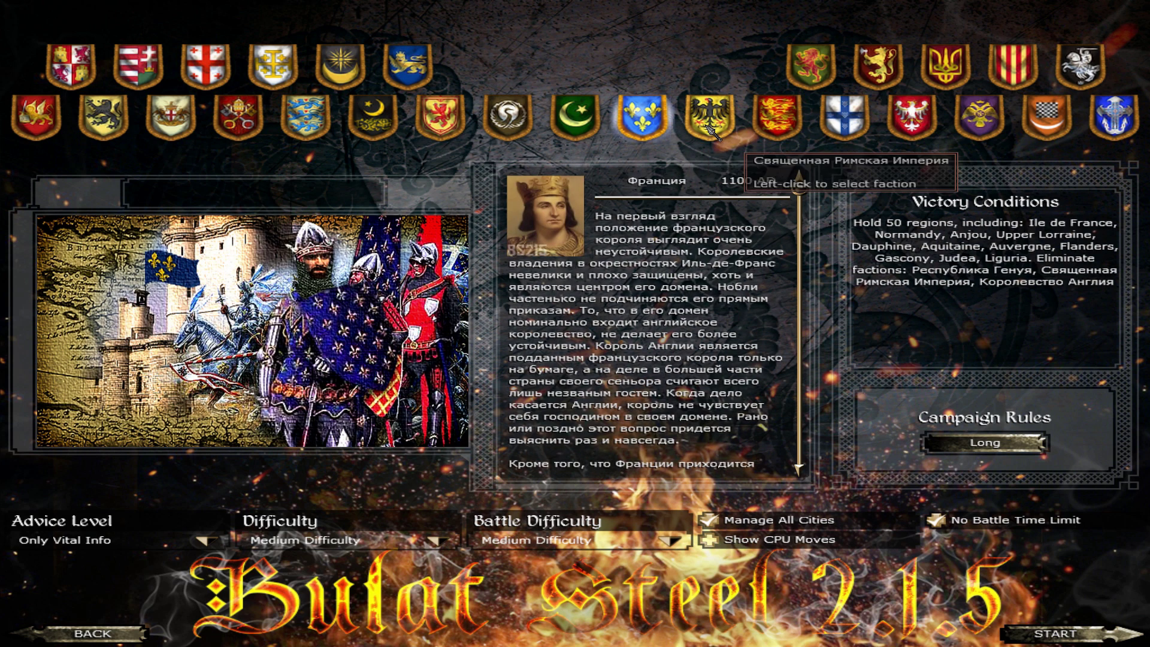
click(752, 124)
Step: Preview Holy Roman Empire, Vladimir-Suzdal, Byzantium, Poland and Portugal, then choose England
click(706, 120)
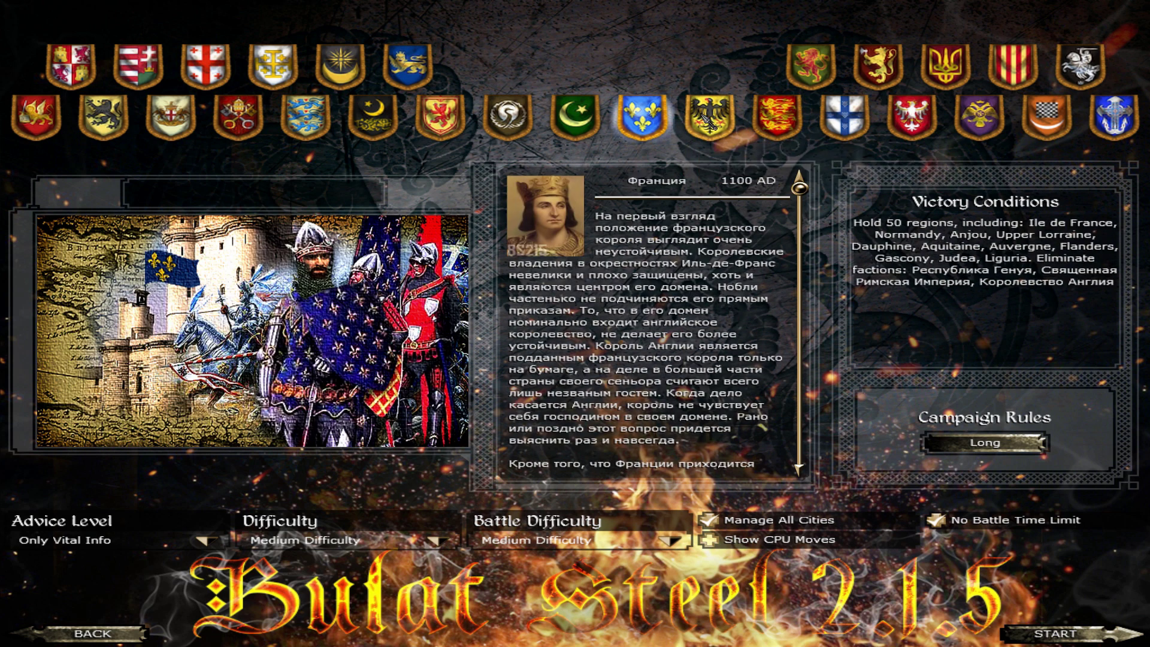
click(812, 65)
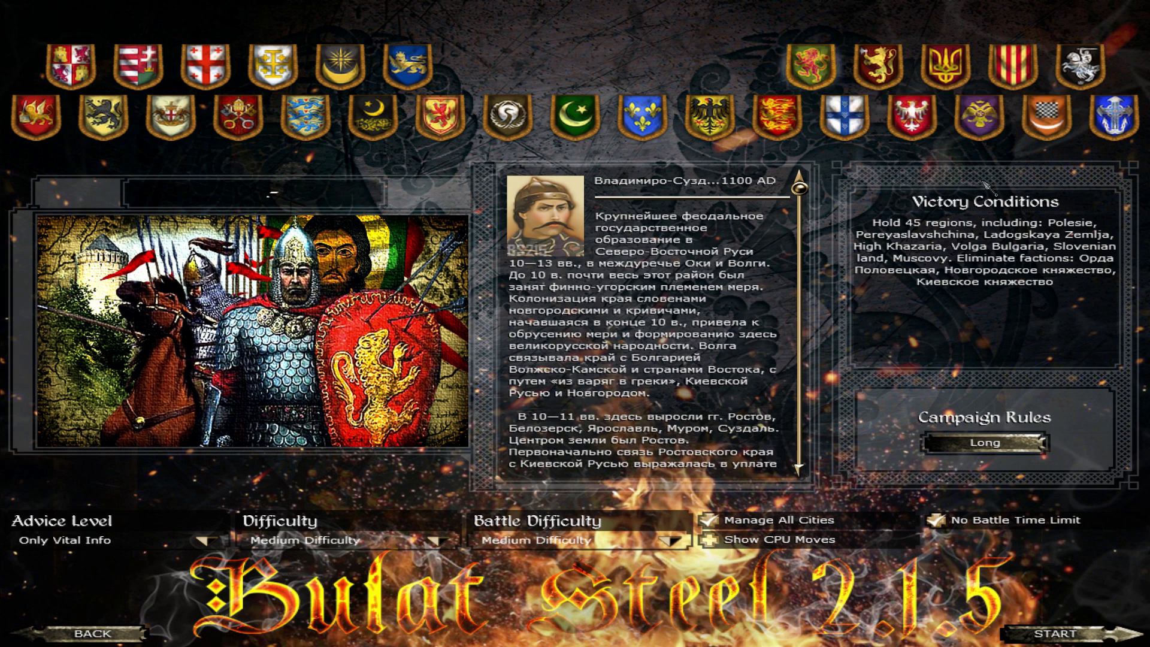
click(978, 117)
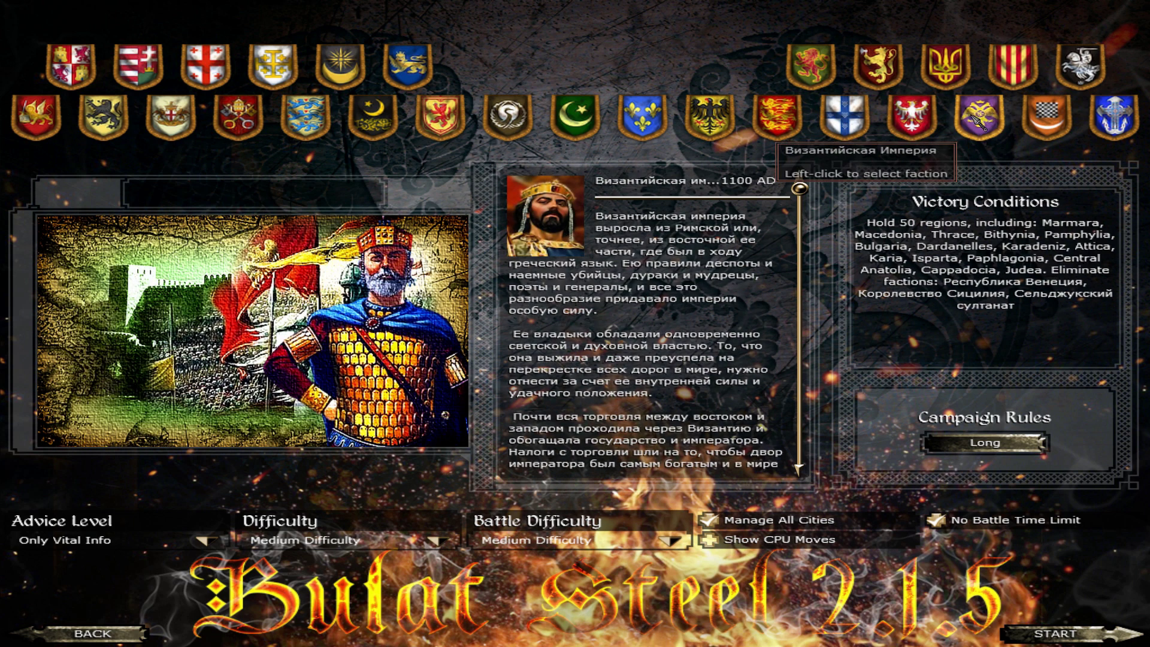
click(926, 123)
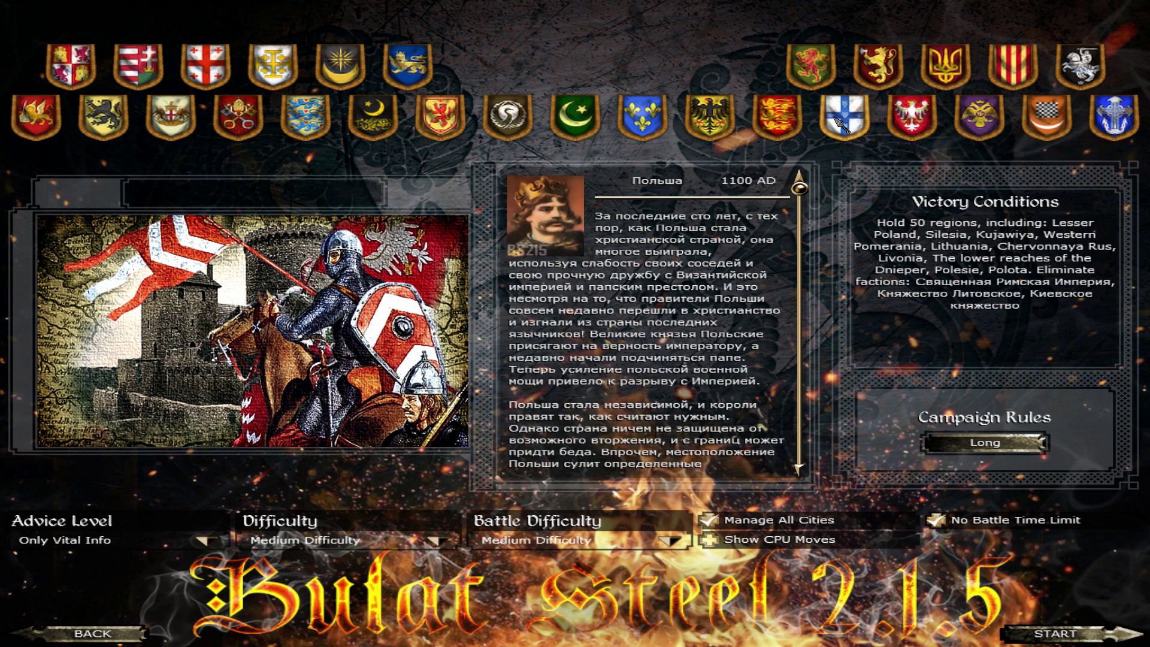
click(850, 111)
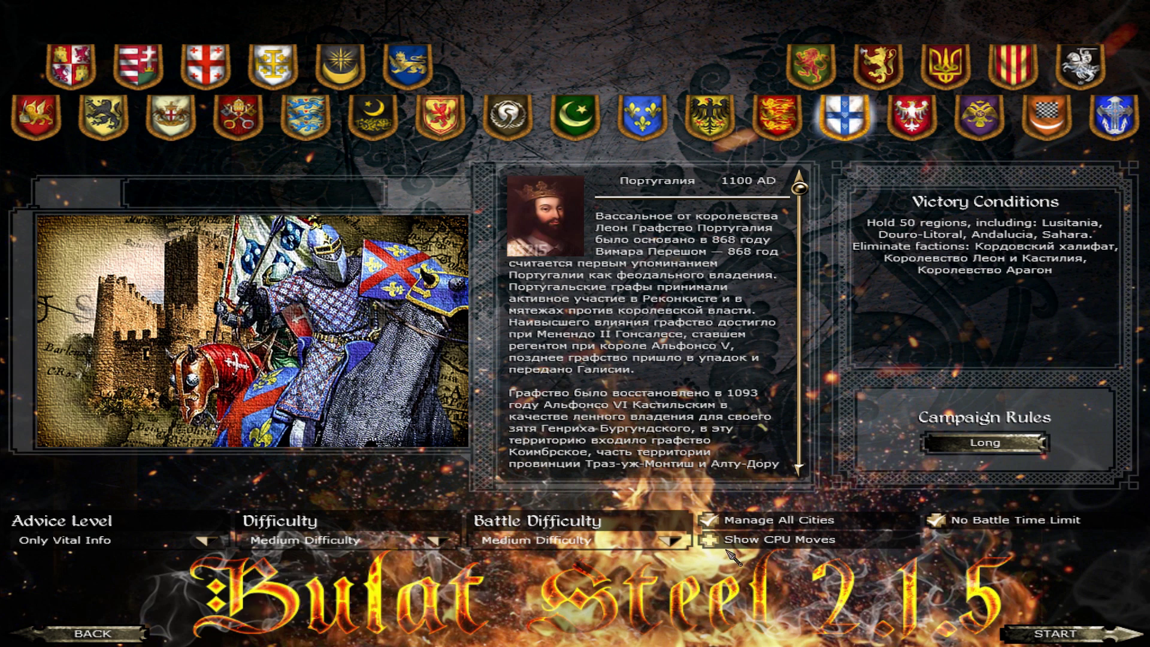
click(774, 123)
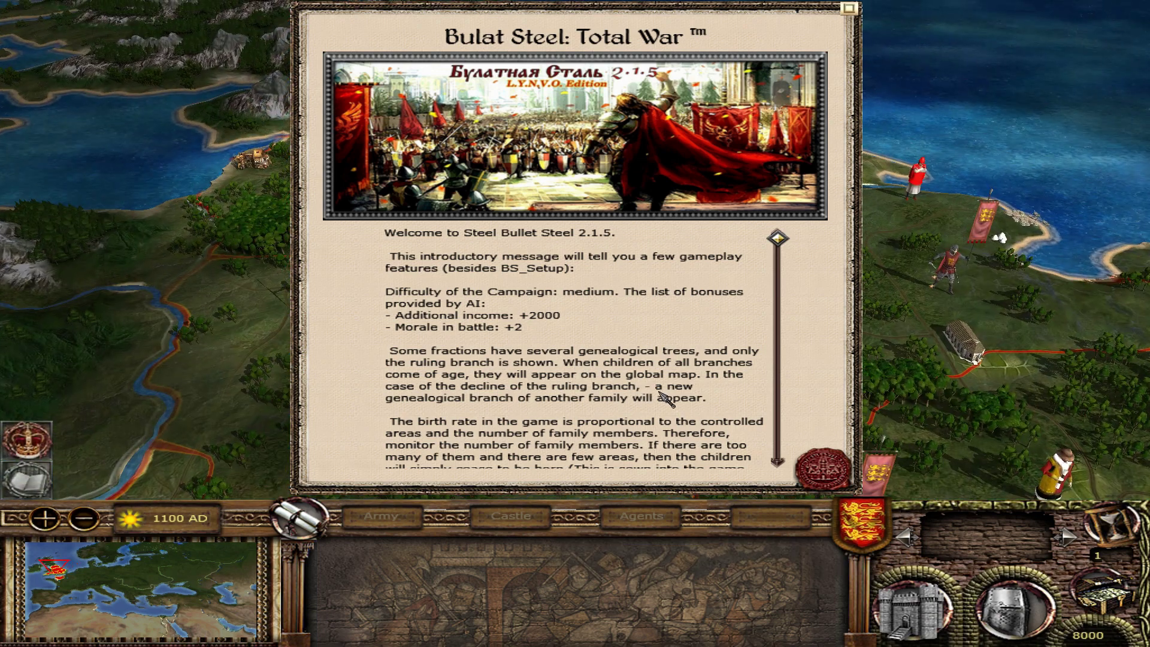
Step: Scroll through the Bulat Steel welcome message and close it to reveal England's map
mouse_move(780, 239)
mouse_down()
mouse_move(784, 478)
mouse_move(779, 231)
mouse_up()
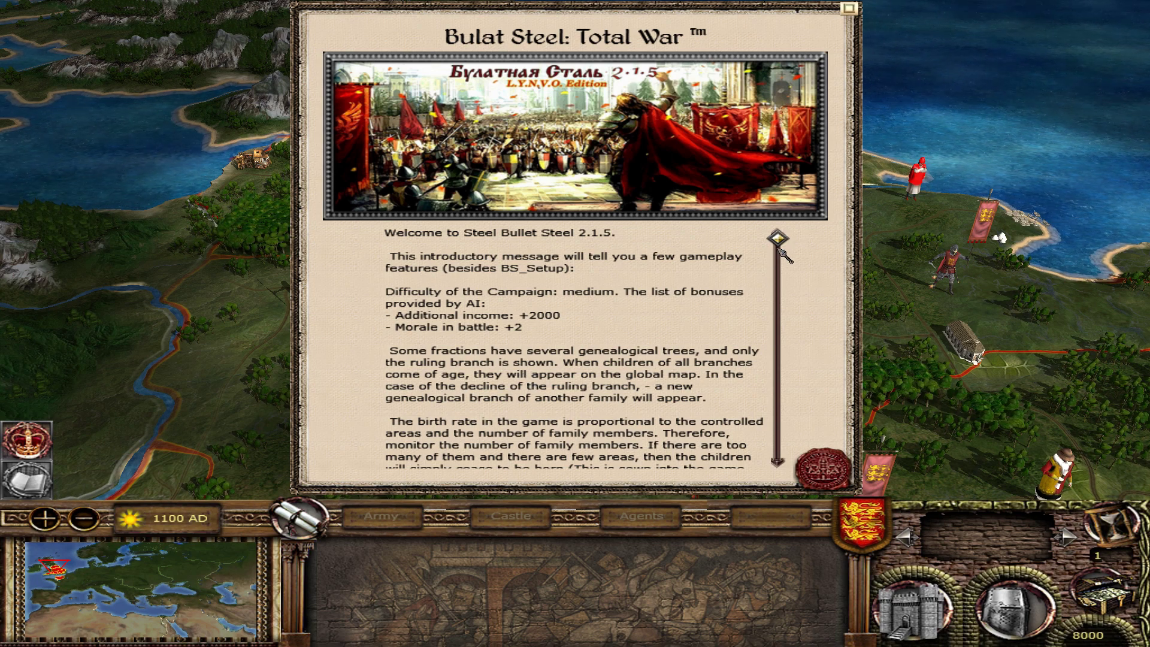
click(825, 470)
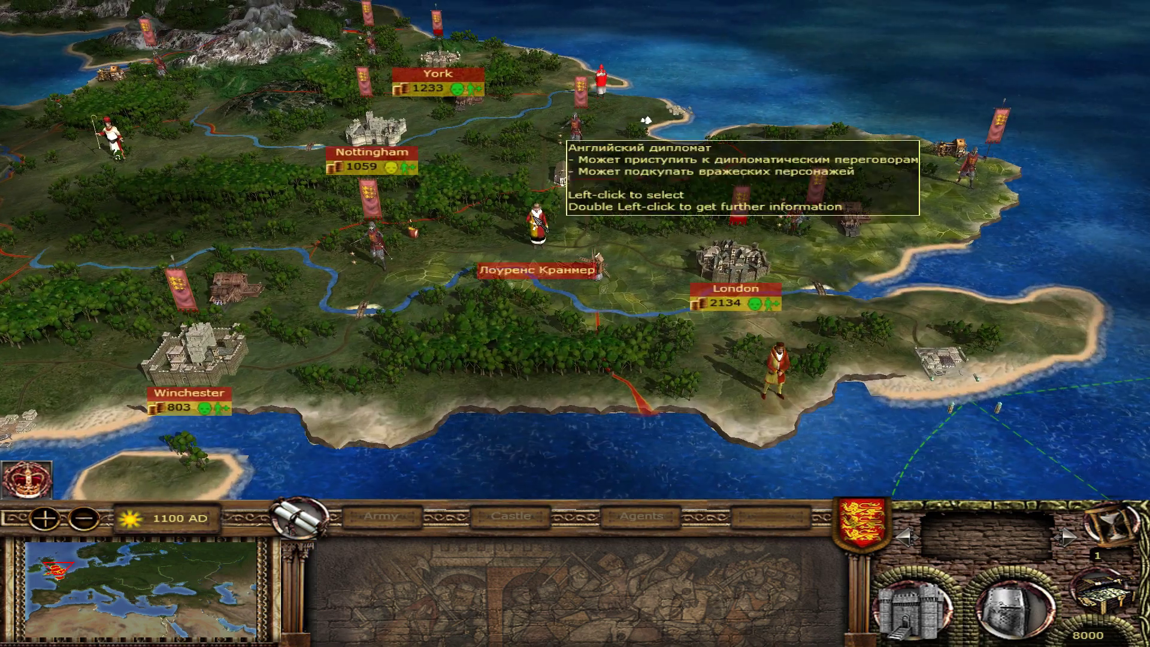
Step: Inspect the diplomat, spy near York, merchant and Nottingham general, then open London's details
click(538, 222)
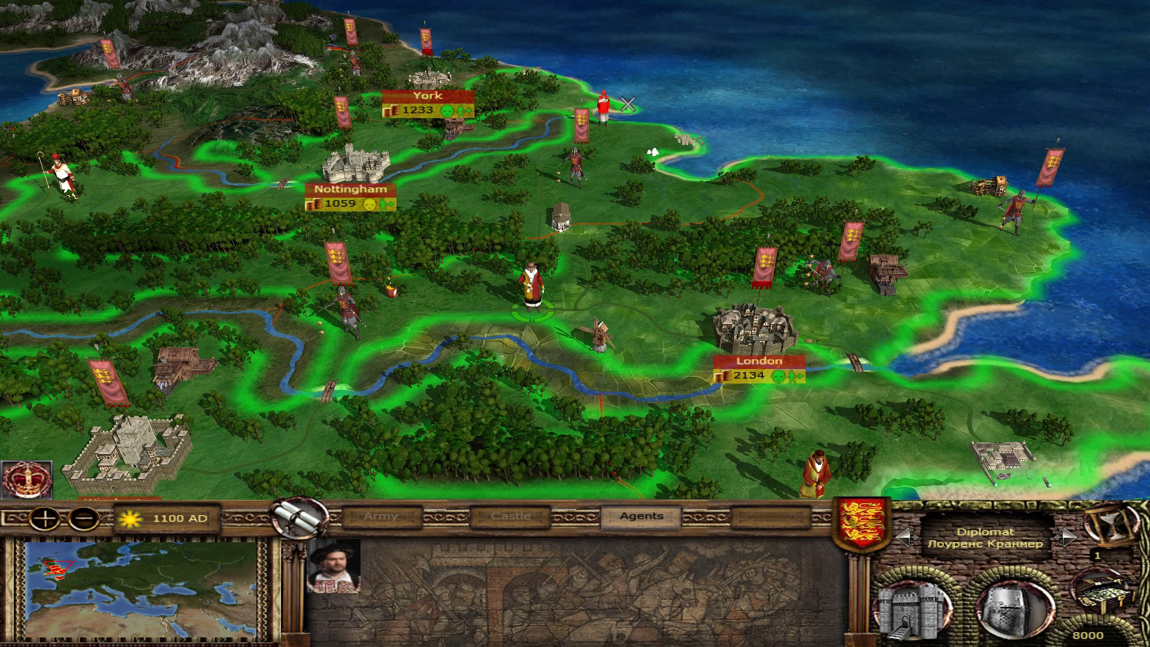
click(603, 113)
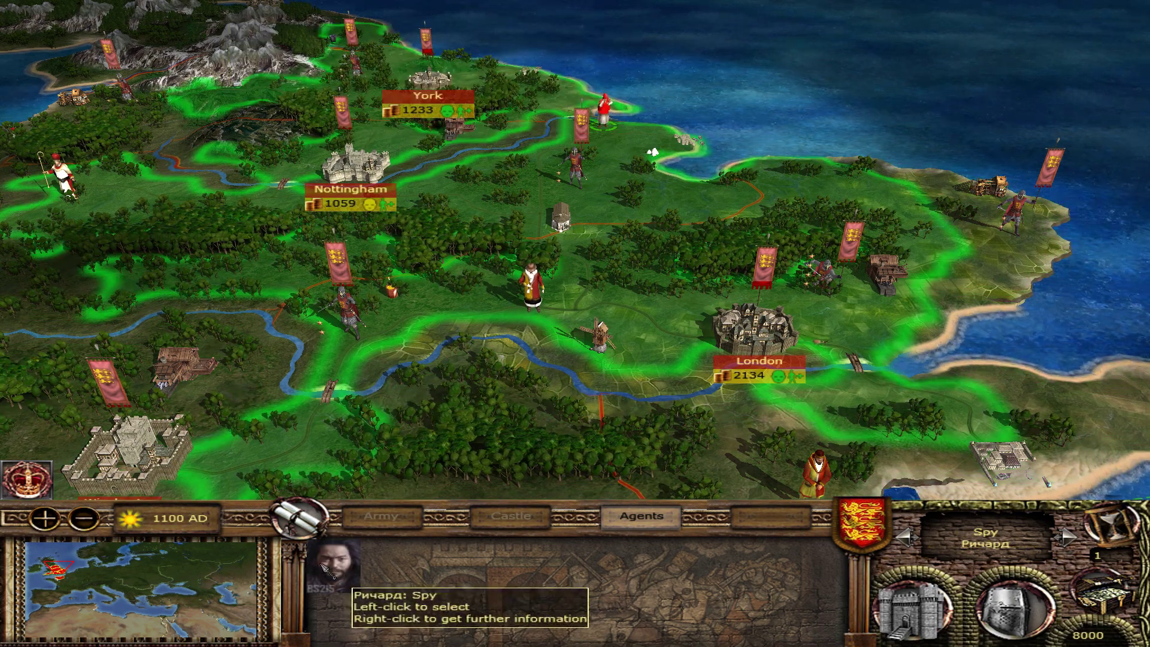
key(Right)
key(Down)
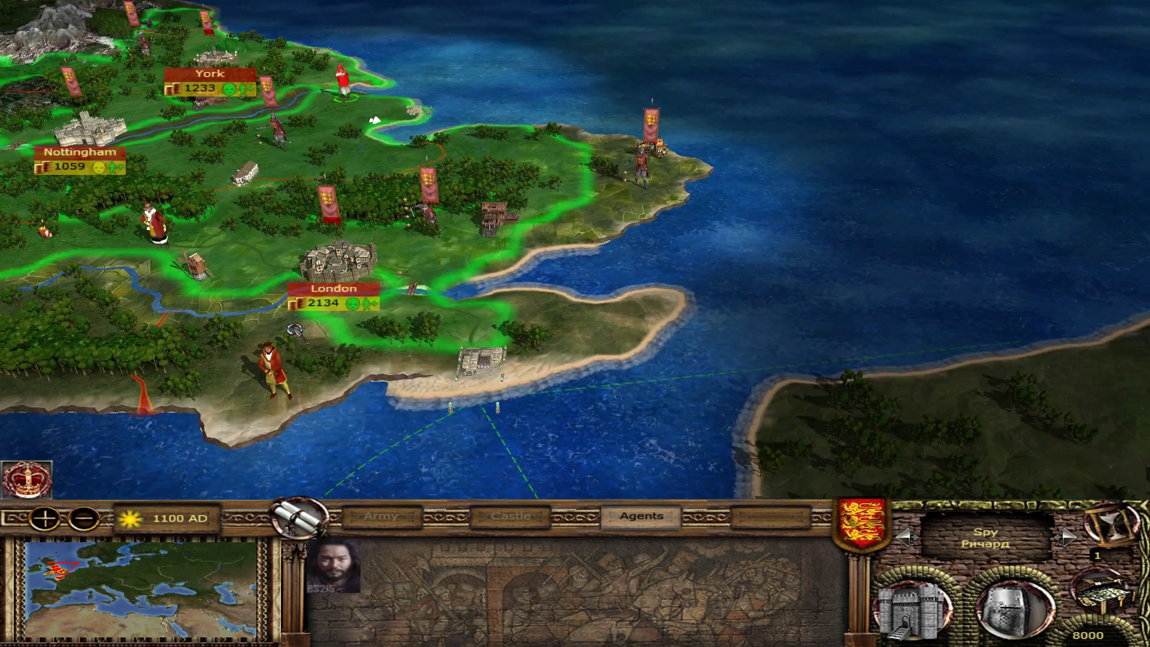
click(271, 371)
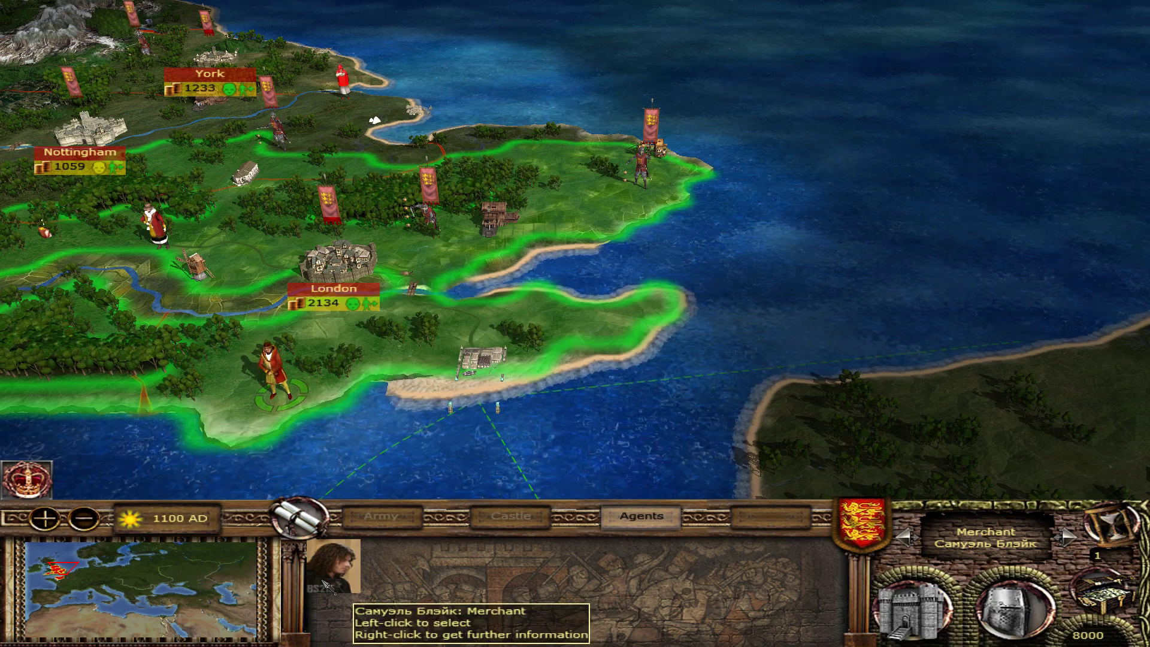
key(Left)
key(Right)
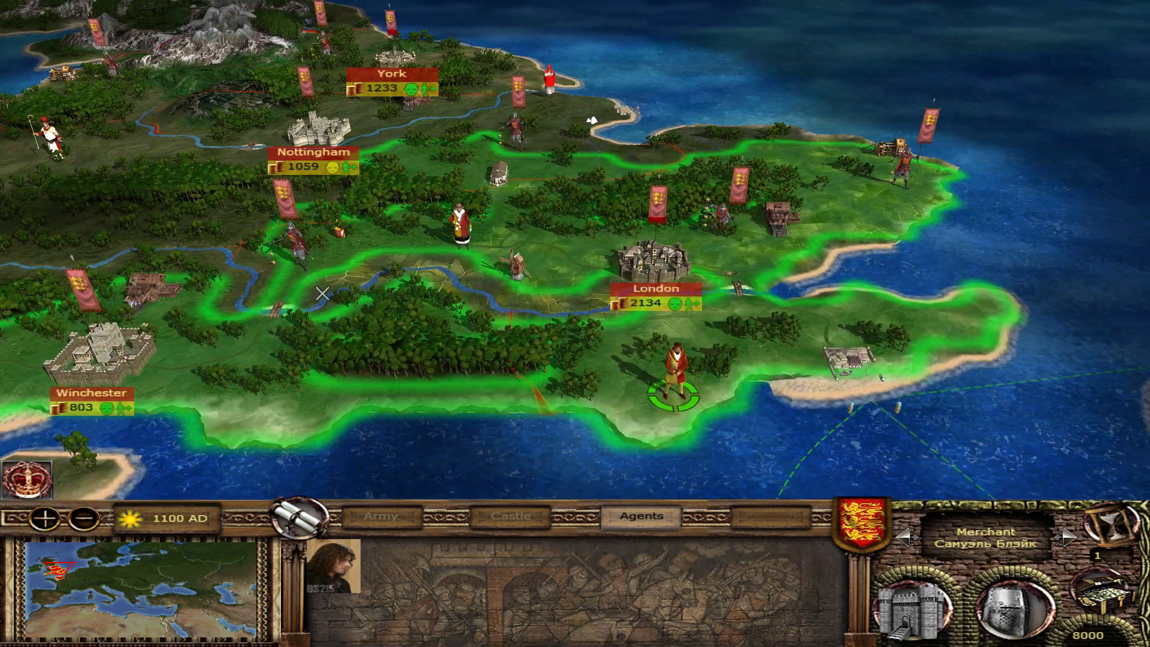
click(295, 245)
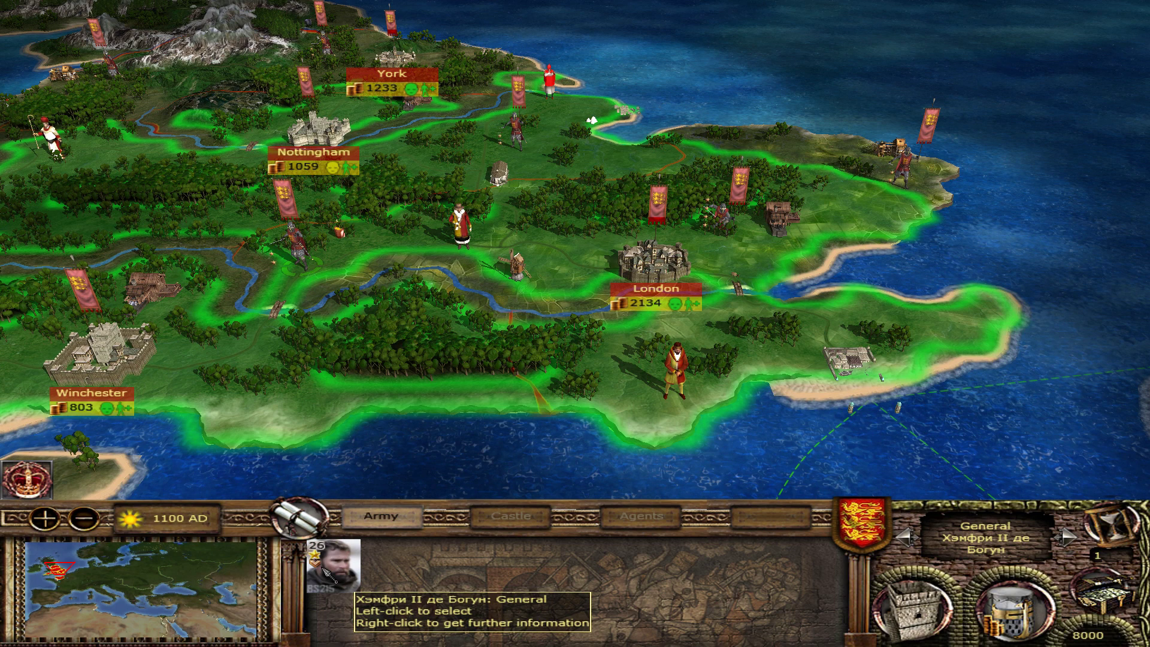
double_click(652, 260)
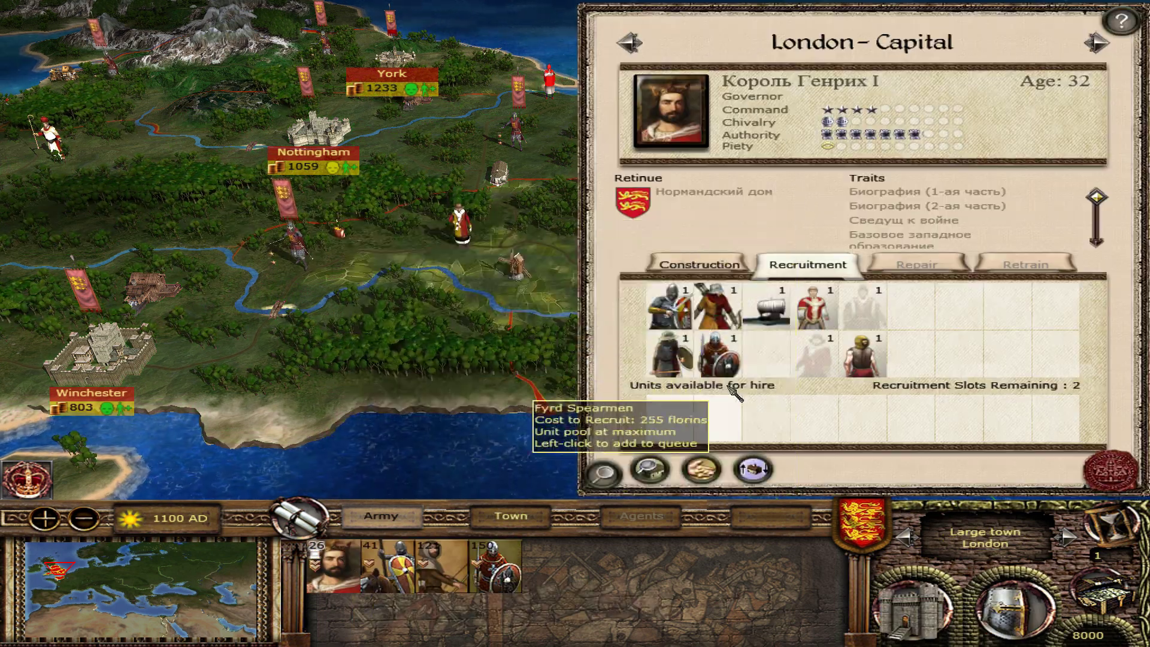
click(1117, 482)
key(Left)
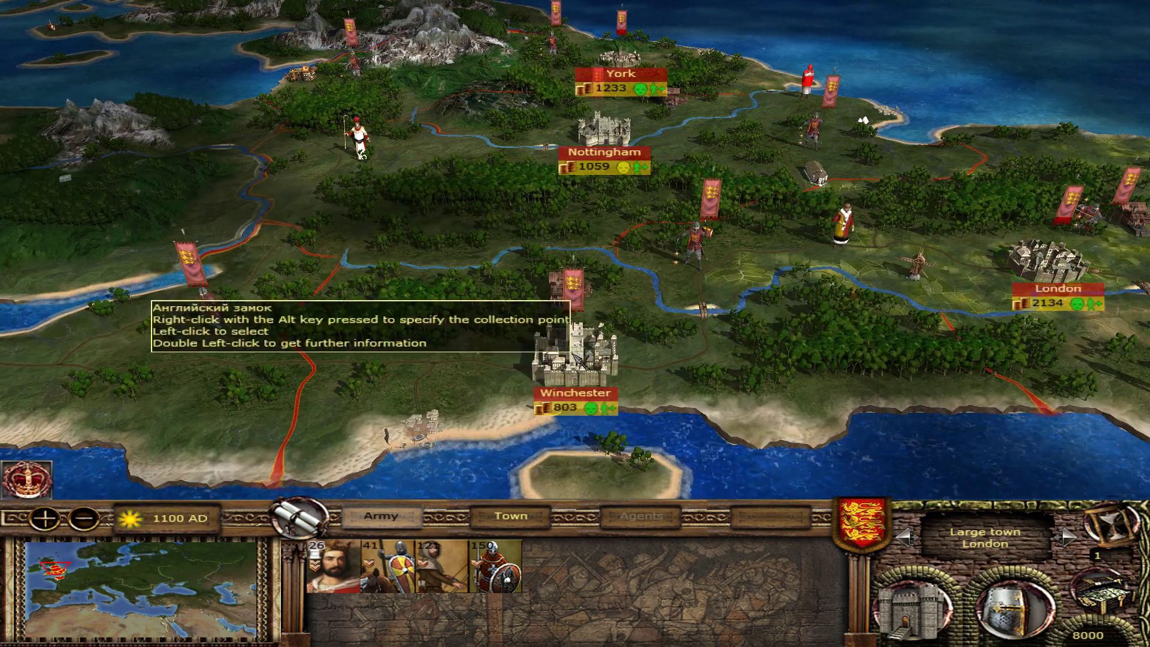
click(576, 360)
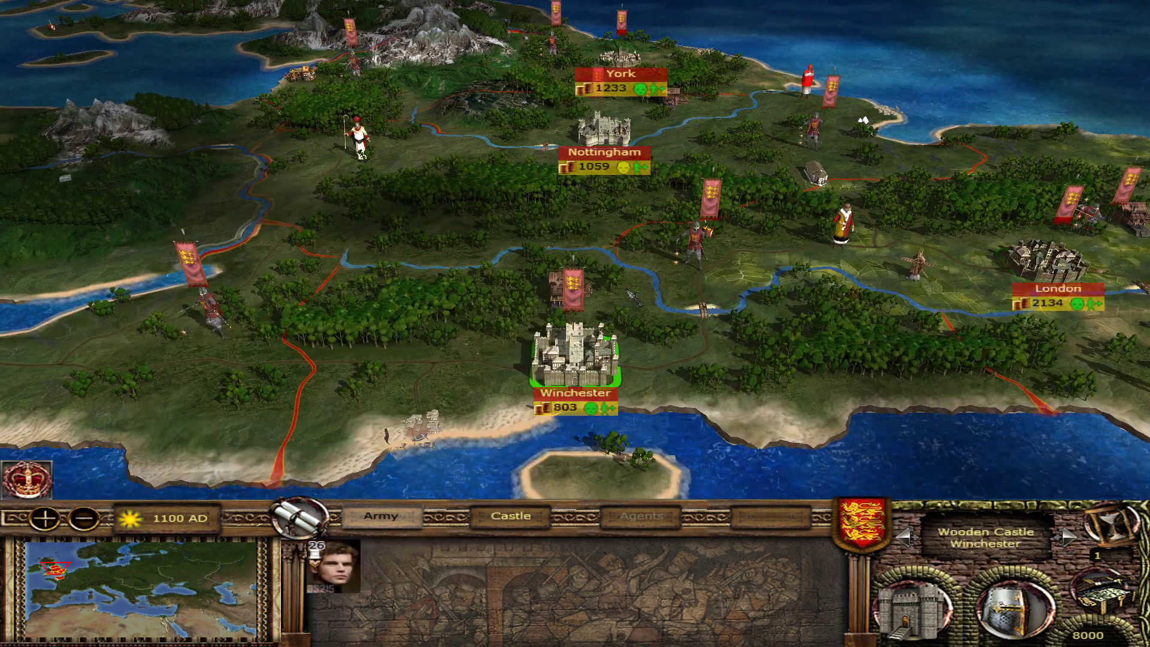
click(511, 516)
double_click(575, 357)
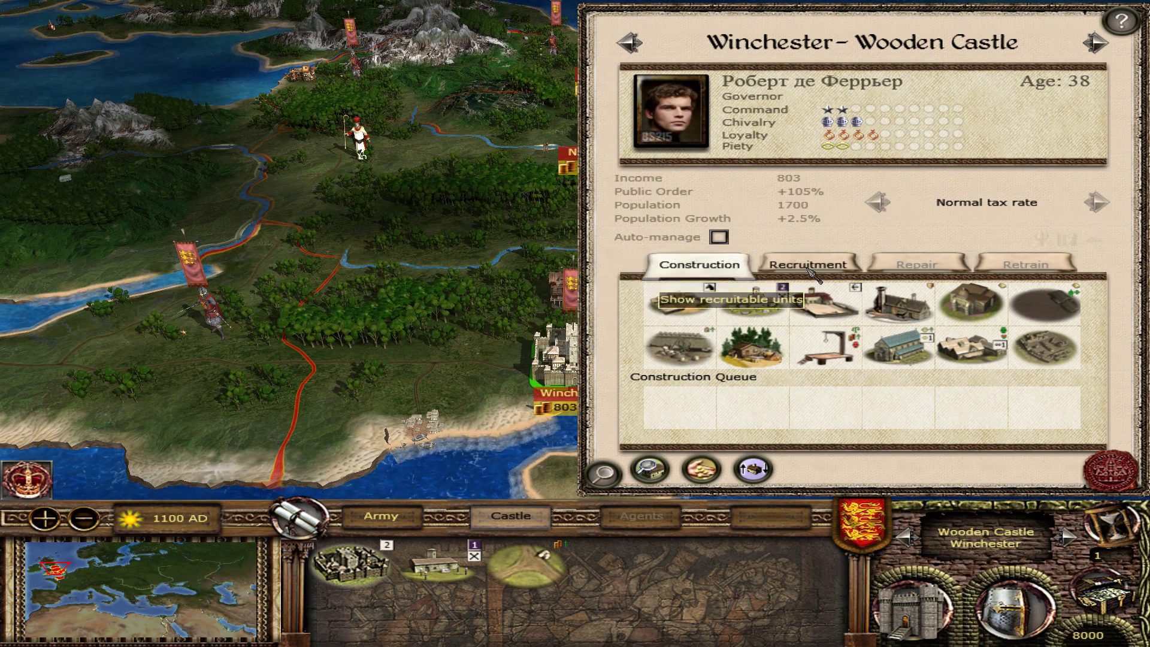
click(808, 267)
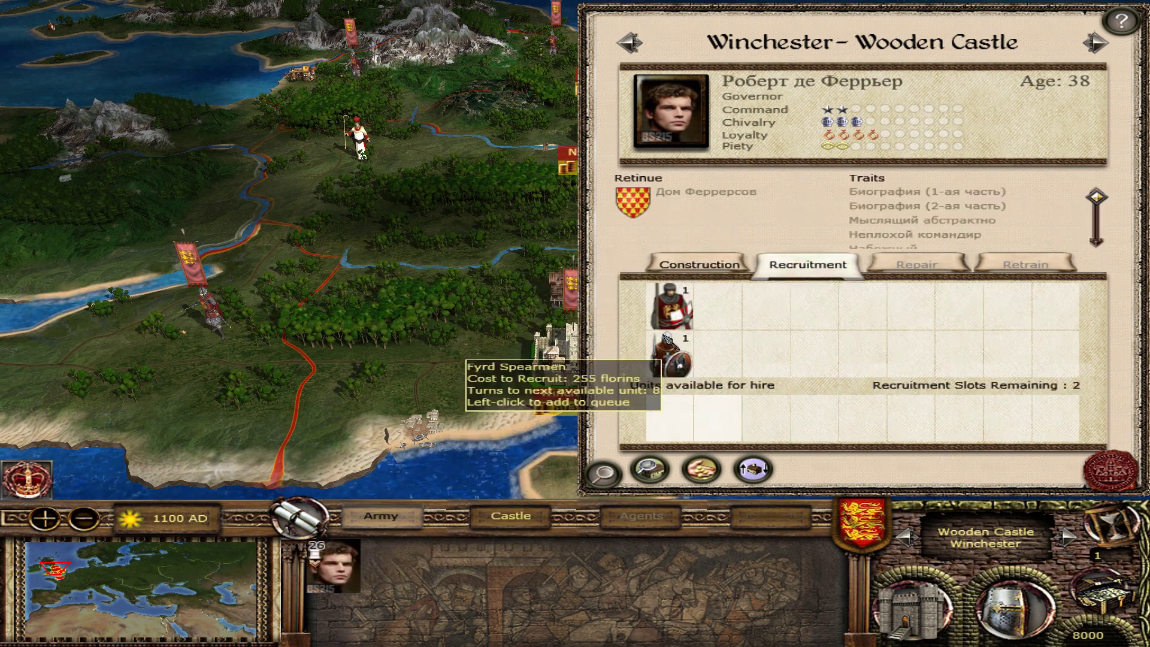
right_click(669, 304)
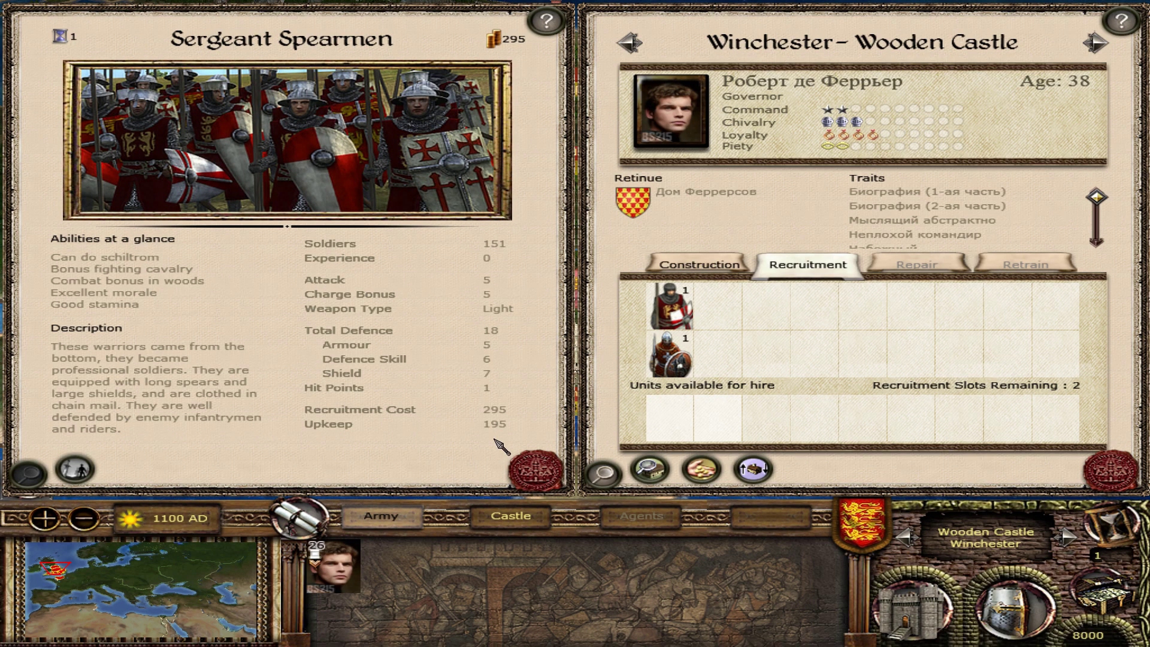
click(532, 474)
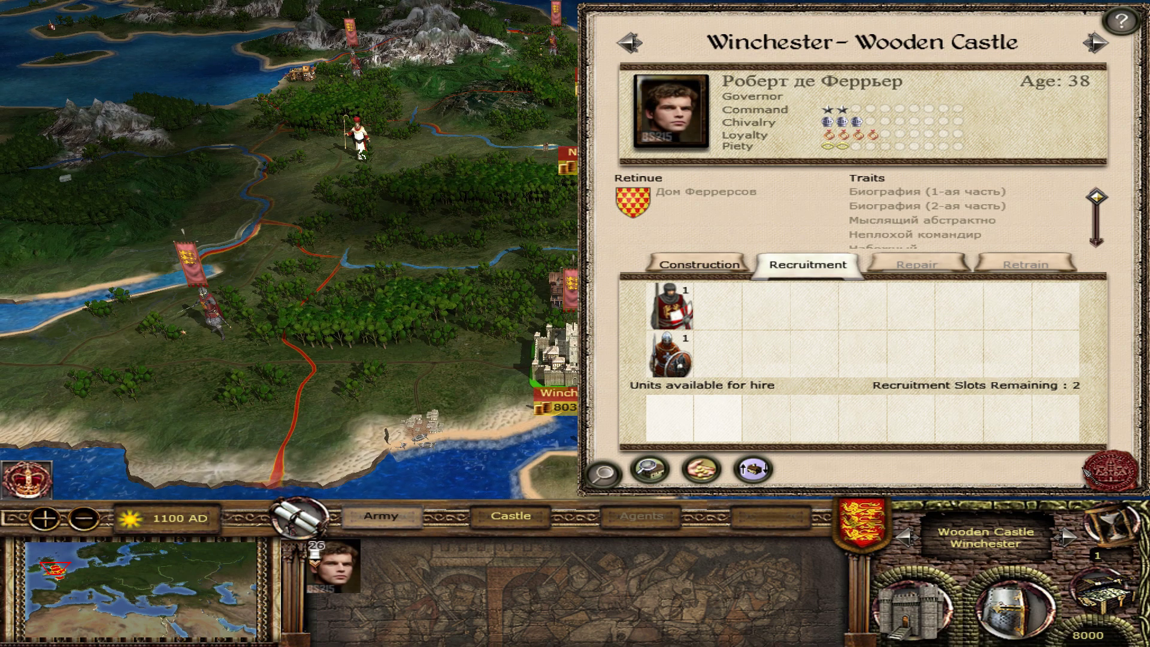
click(1087, 473)
scroll(560, 305, up, 3)
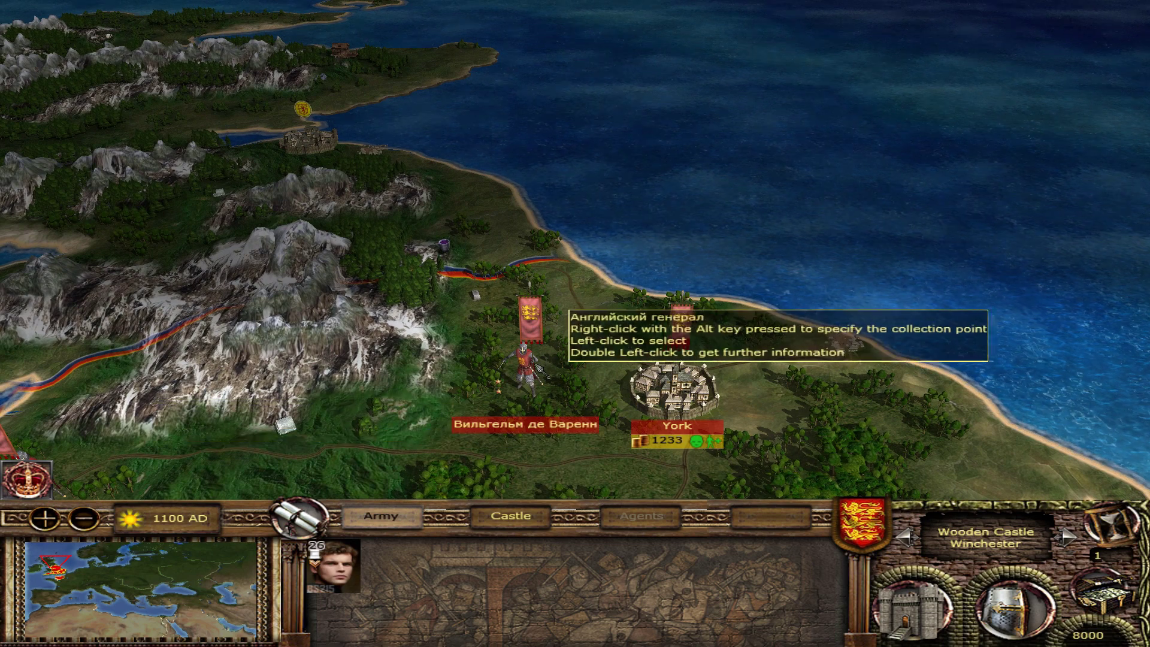
Step: March a general north to the coast and queue spearmen plus a building in York
click(526, 320)
right_click(535, 254)
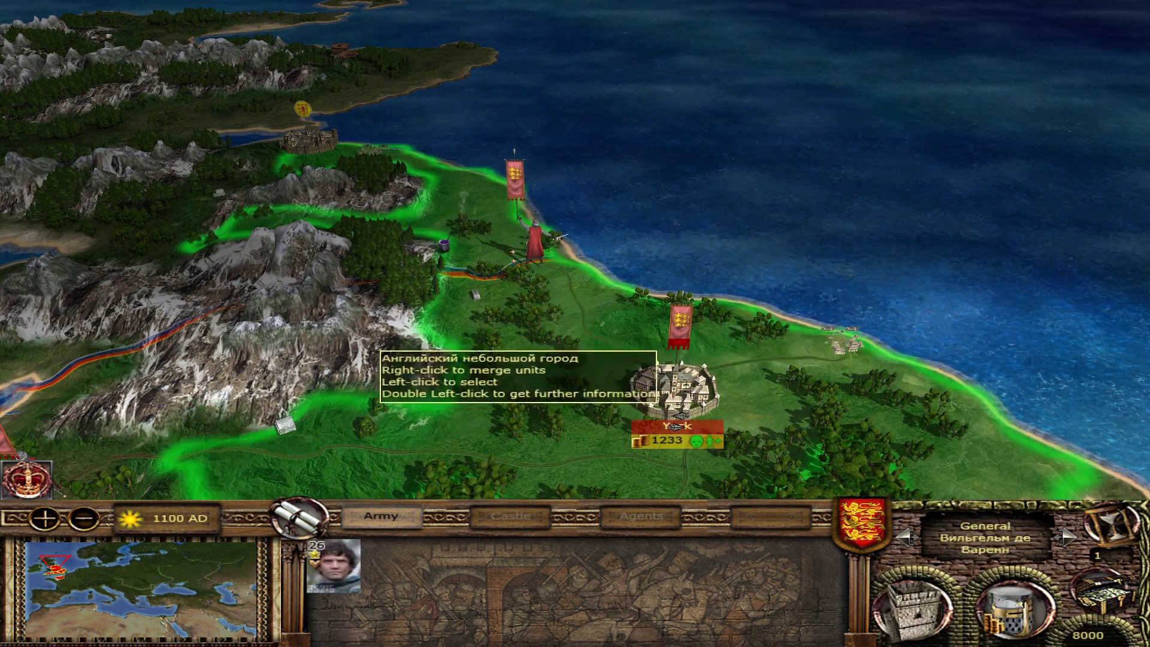
click(674, 389)
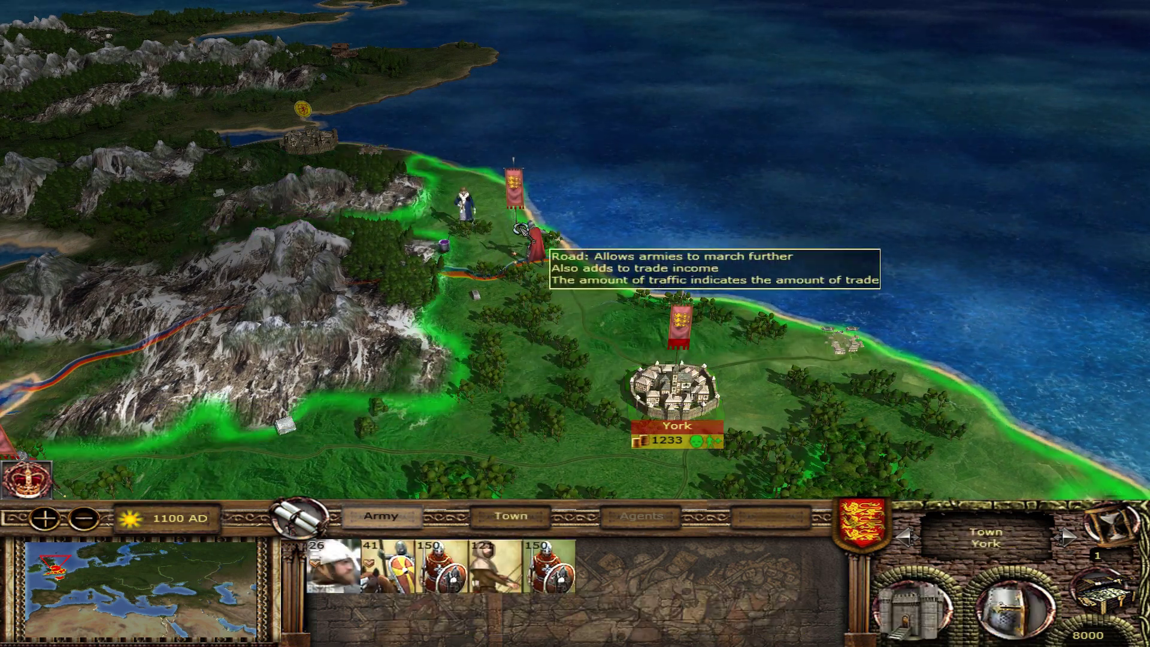
click(535, 239)
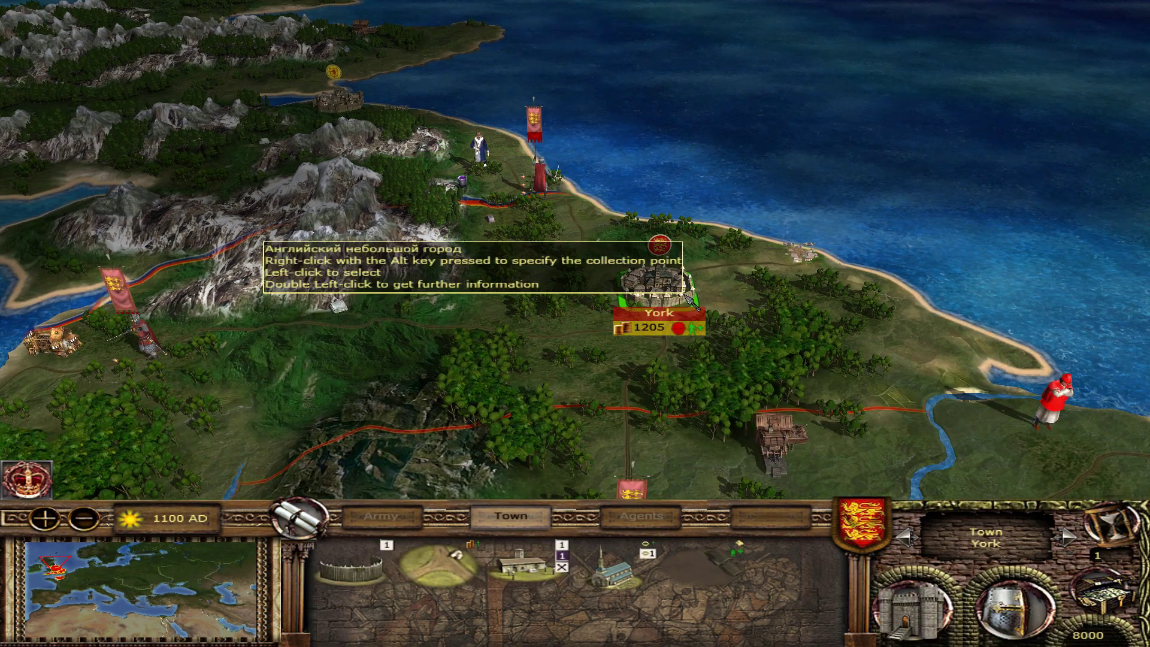
double_click(653, 332)
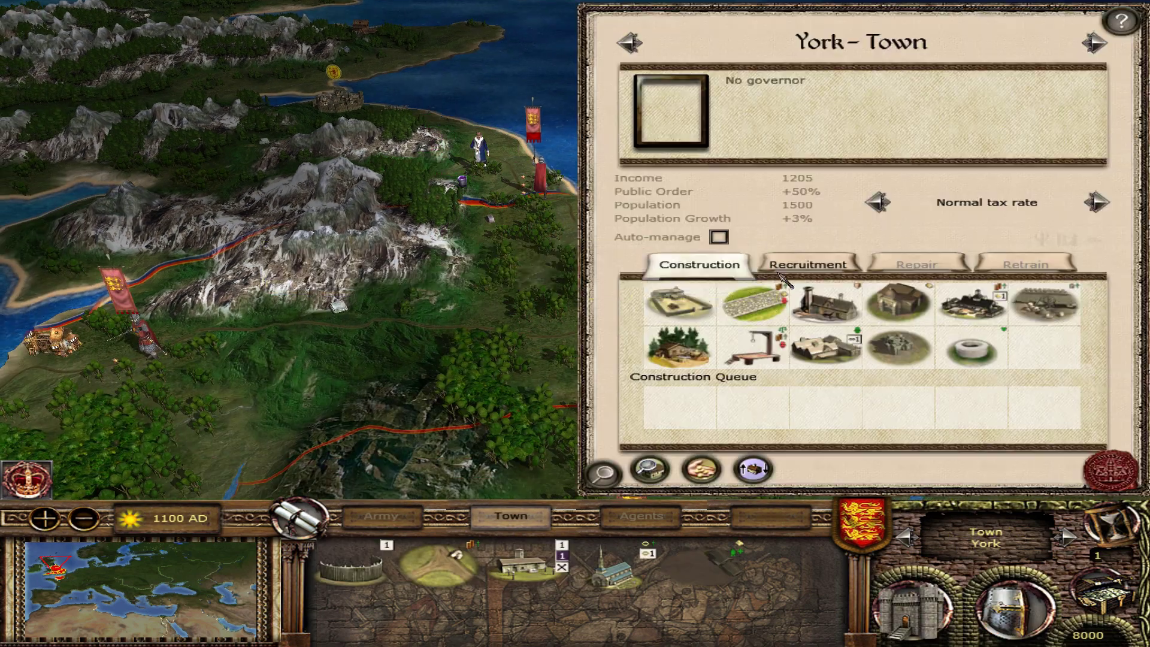
click(808, 264)
click(669, 418)
click(689, 265)
click(695, 315)
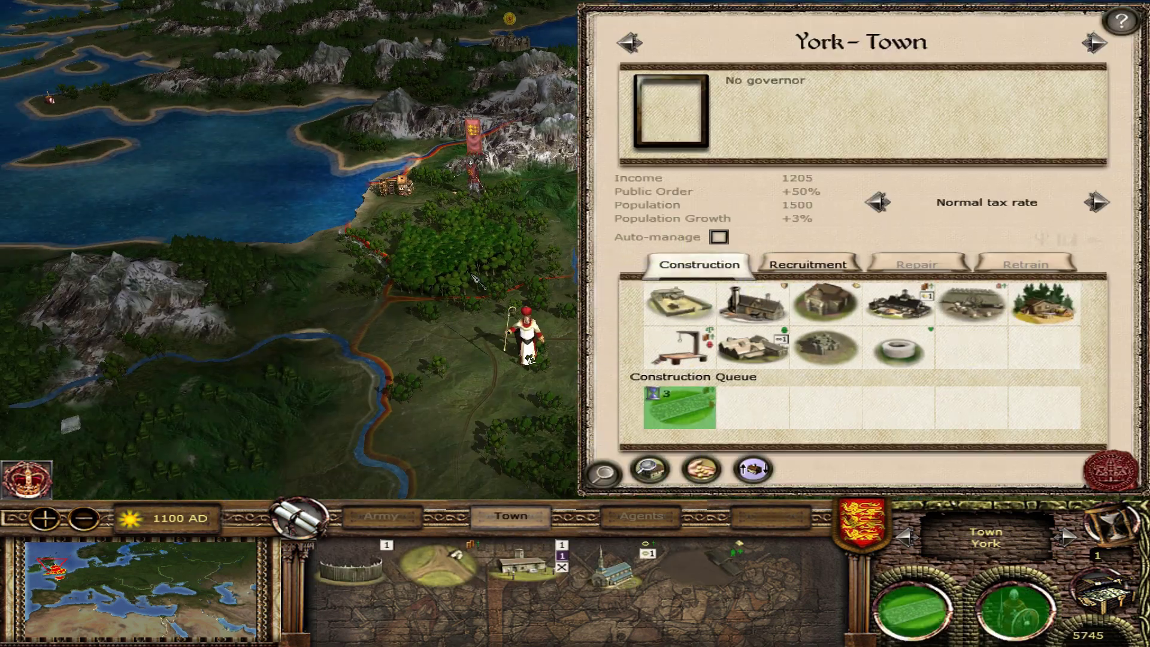
Step: Hire Scottish Mercenaries for the coastal army
double_click(479, 374)
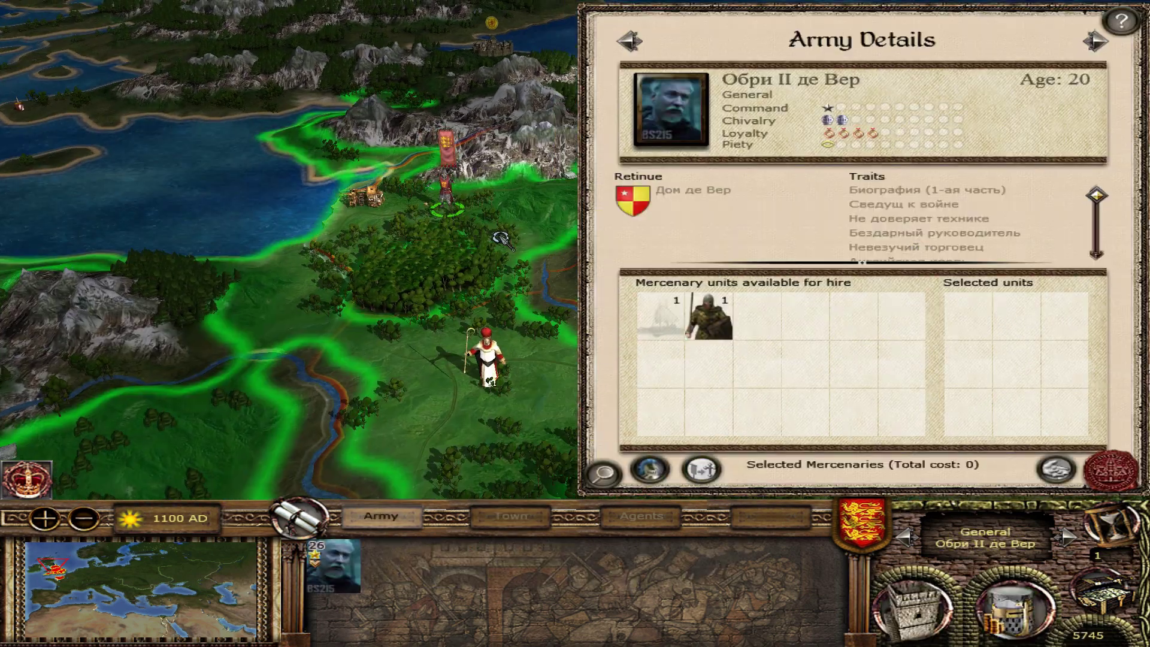
click(410, 171)
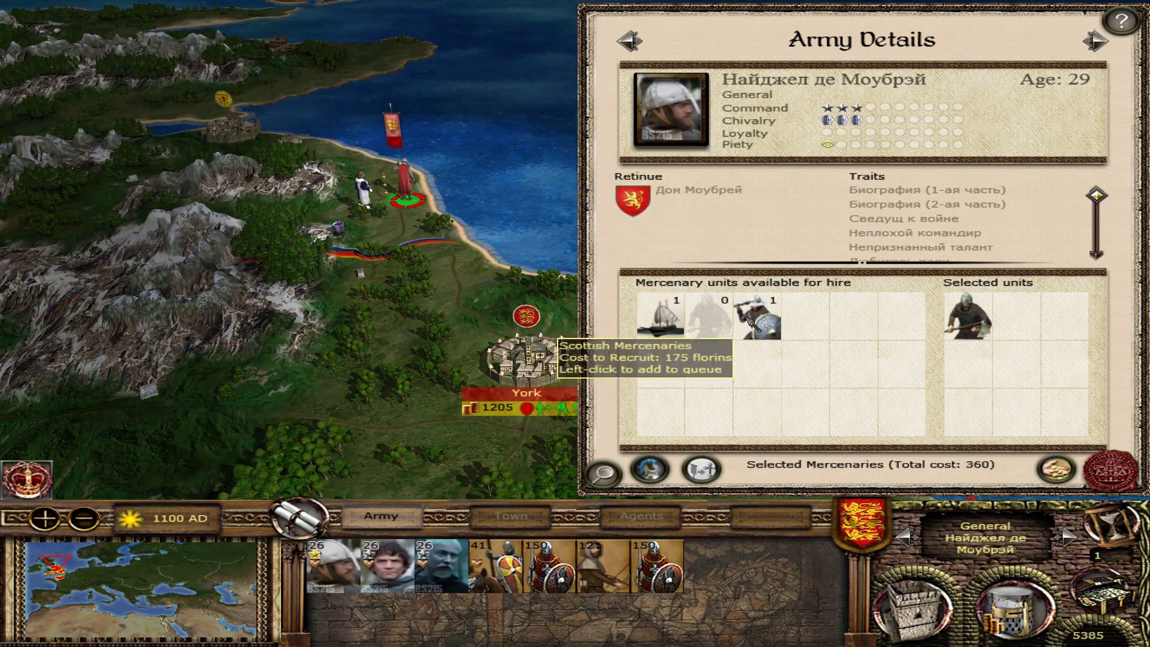
click(1055, 470)
click(1111, 471)
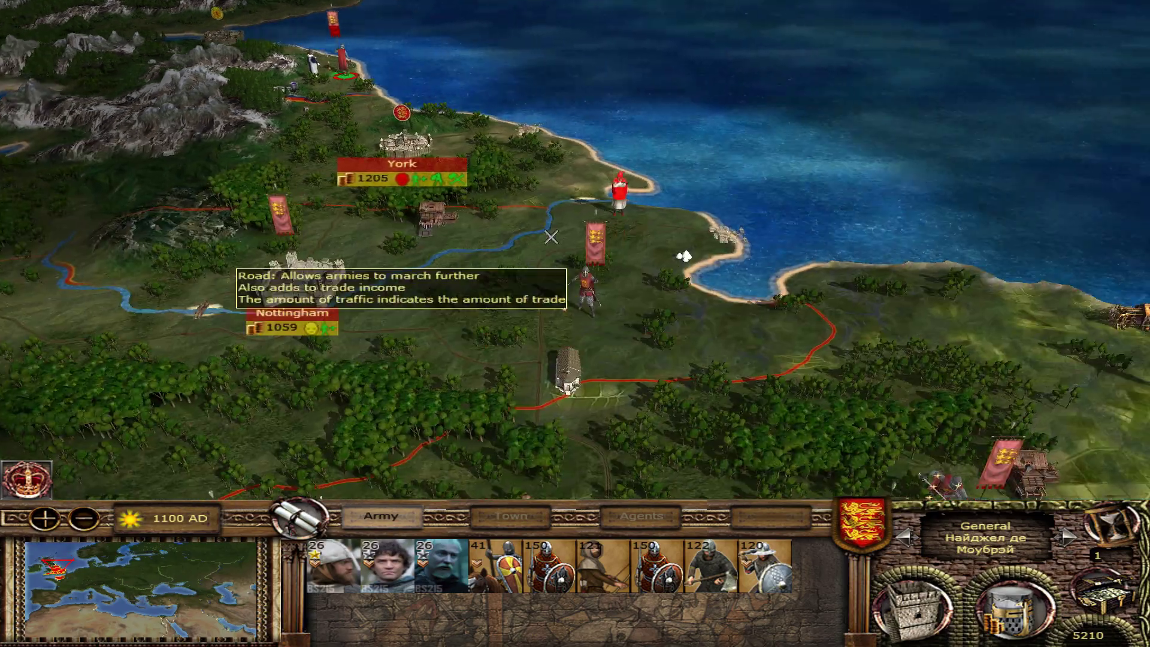
scroll(453, 251, down, 3)
Step: March a general from central England into York
click(333, 188)
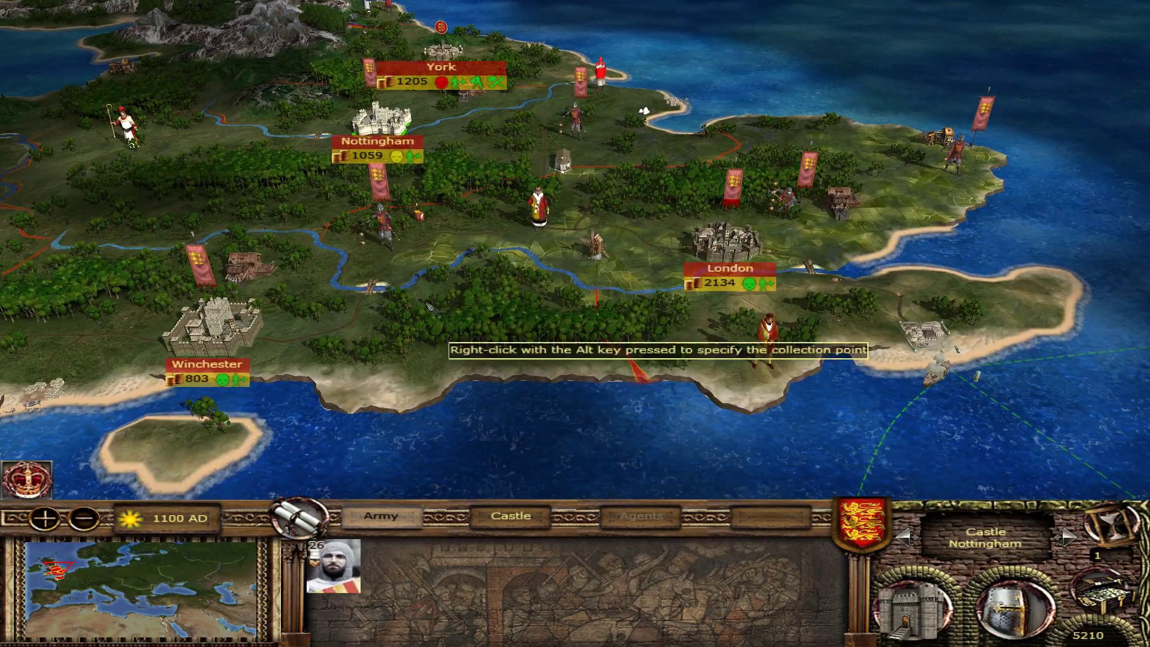
click(574, 120)
scroll(572, 180, up, 3)
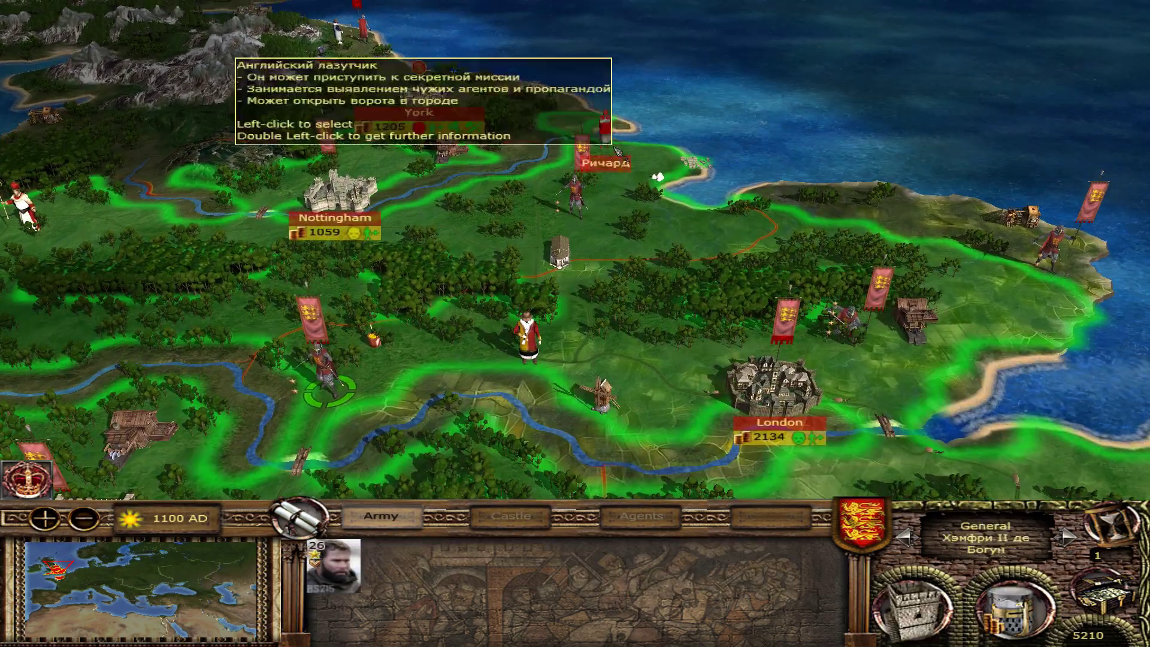
right_click(420, 99)
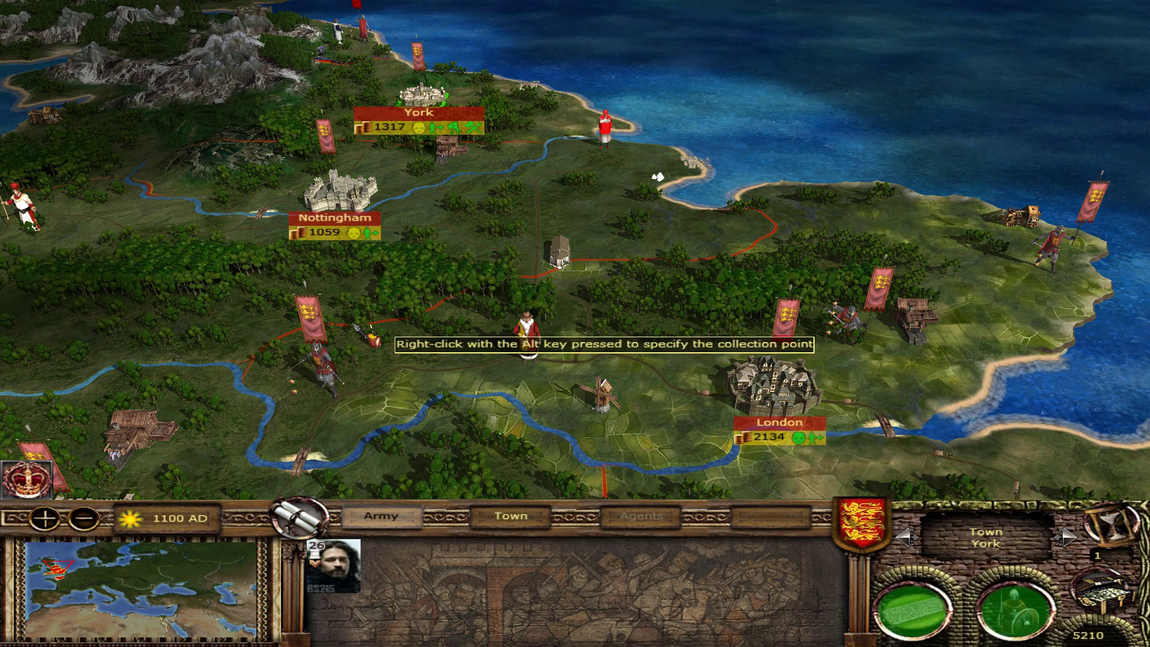
click(323, 366)
click(329, 185)
scroll(383, 281, down, 3)
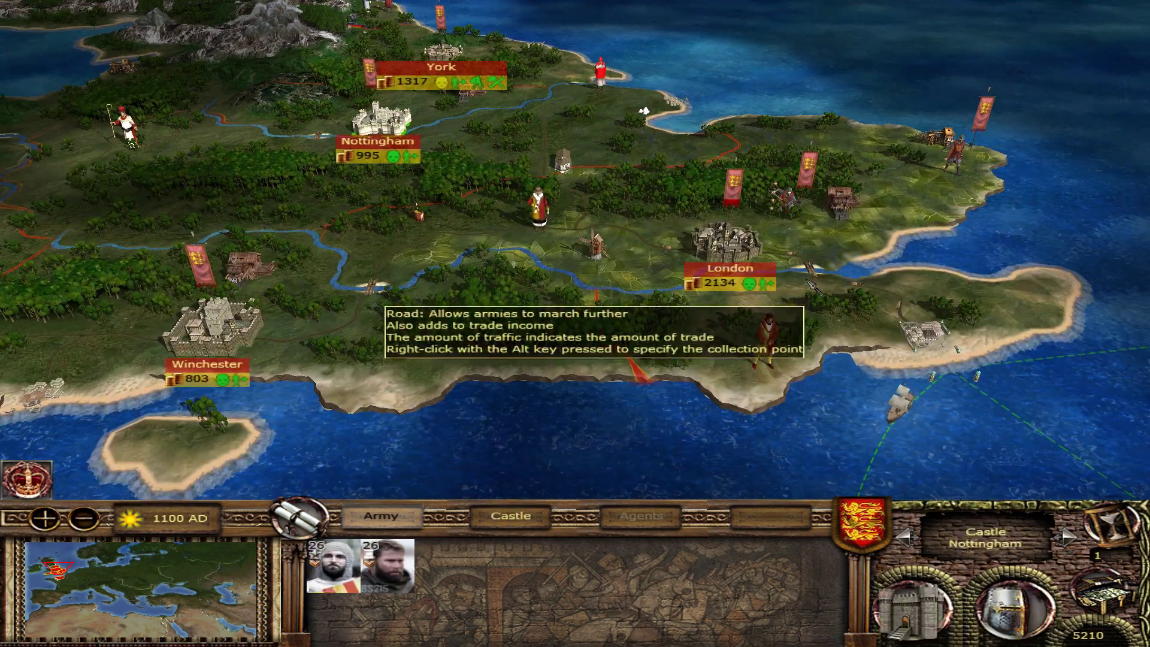
scroll(716, 240, up, 3)
Step: Queue Dismounted Norman Knights, Fyrd Spearmen and a Community field in London
click(716, 239)
double_click(716, 239)
click(808, 264)
click(699, 264)
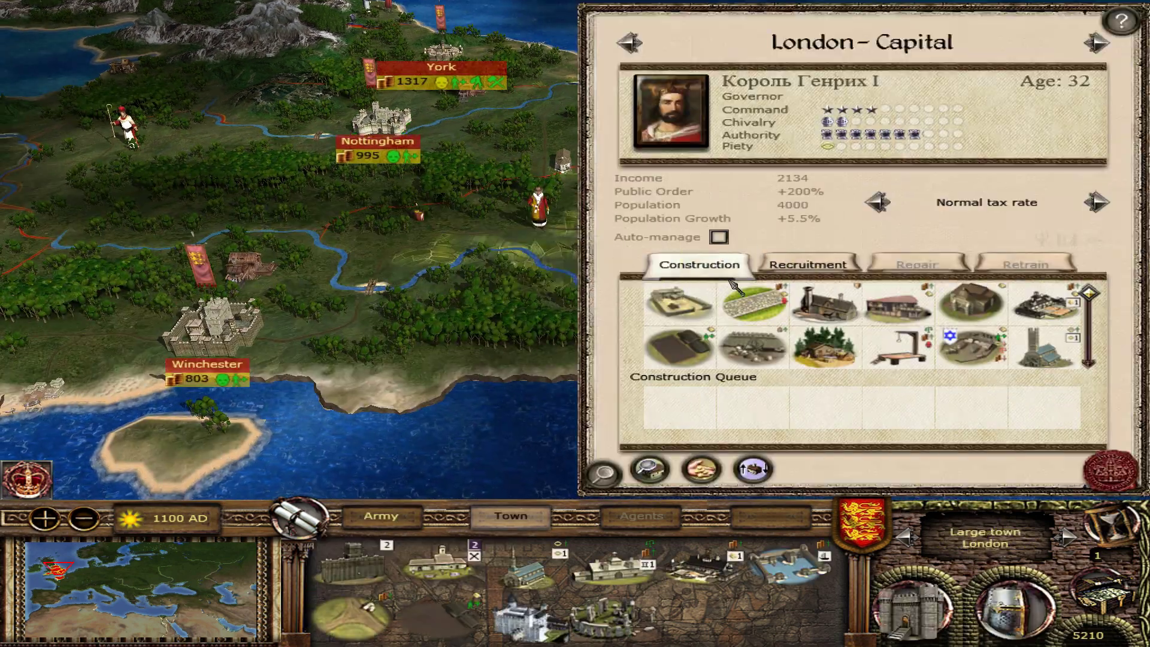
click(808, 264)
right_click(683, 323)
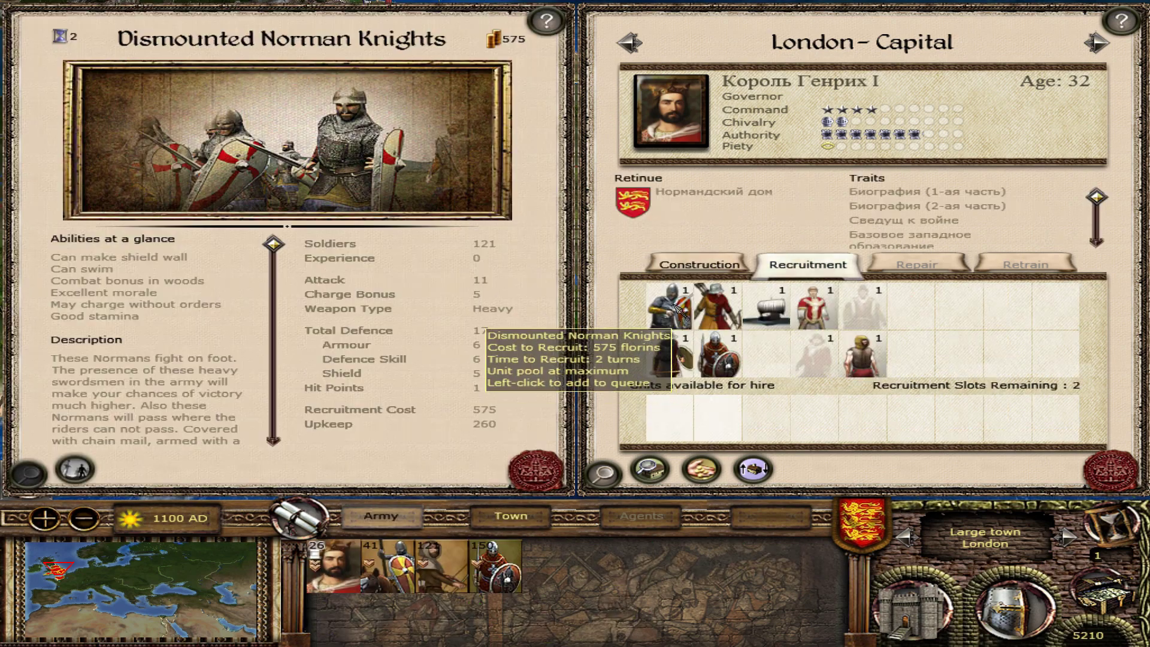
click(677, 307)
click(736, 354)
click(710, 268)
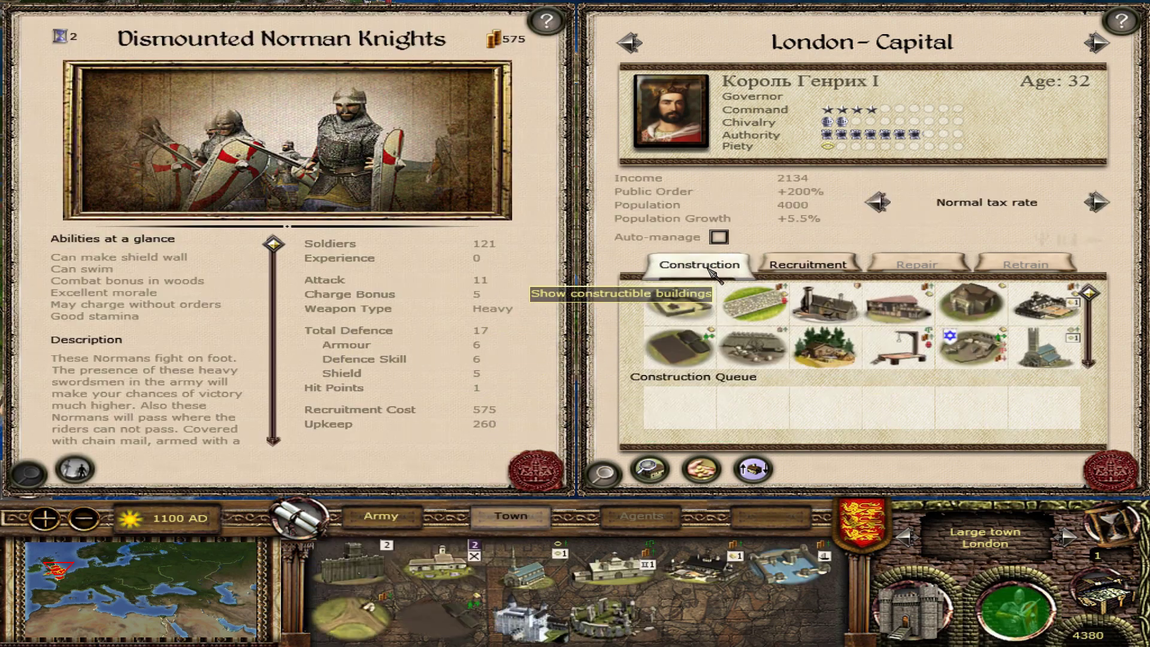
click(687, 354)
click(538, 477)
Step: Queue a quarry in Winchester and a cleared field in Caen
key(period)
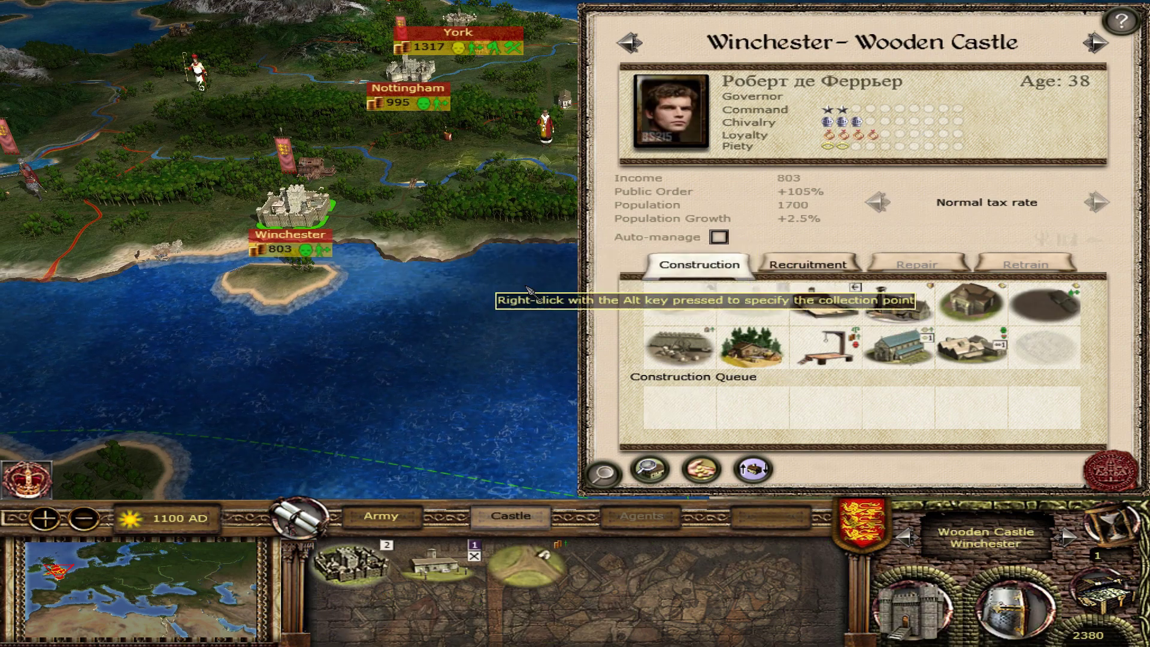
click(702, 360)
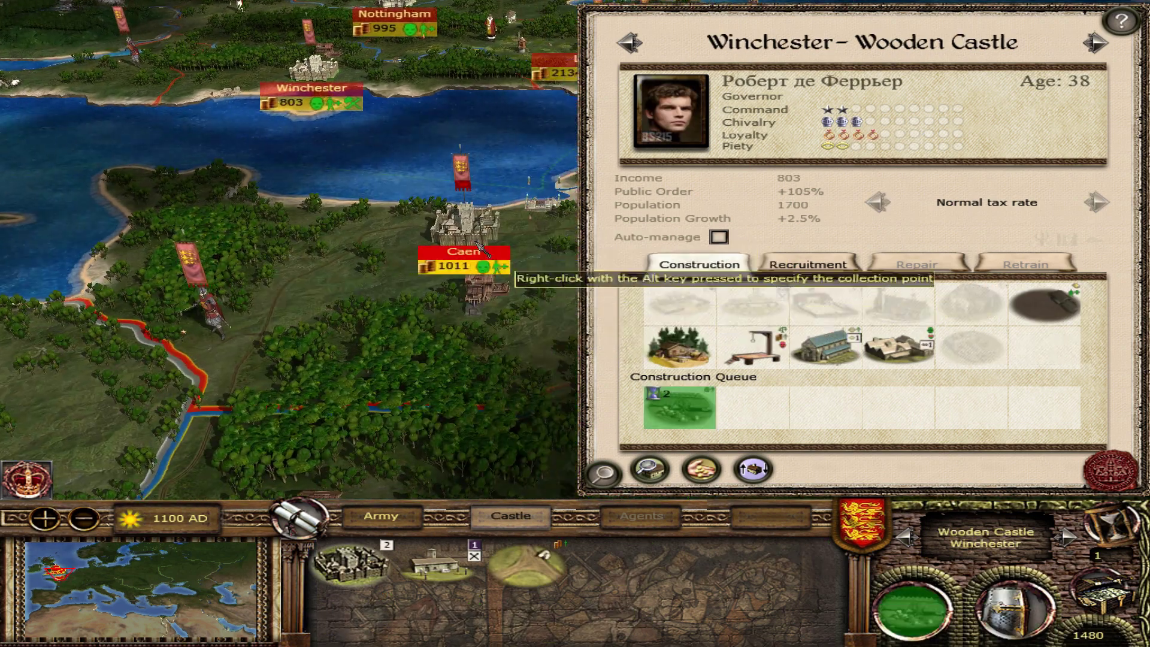
click(453, 235)
click(680, 309)
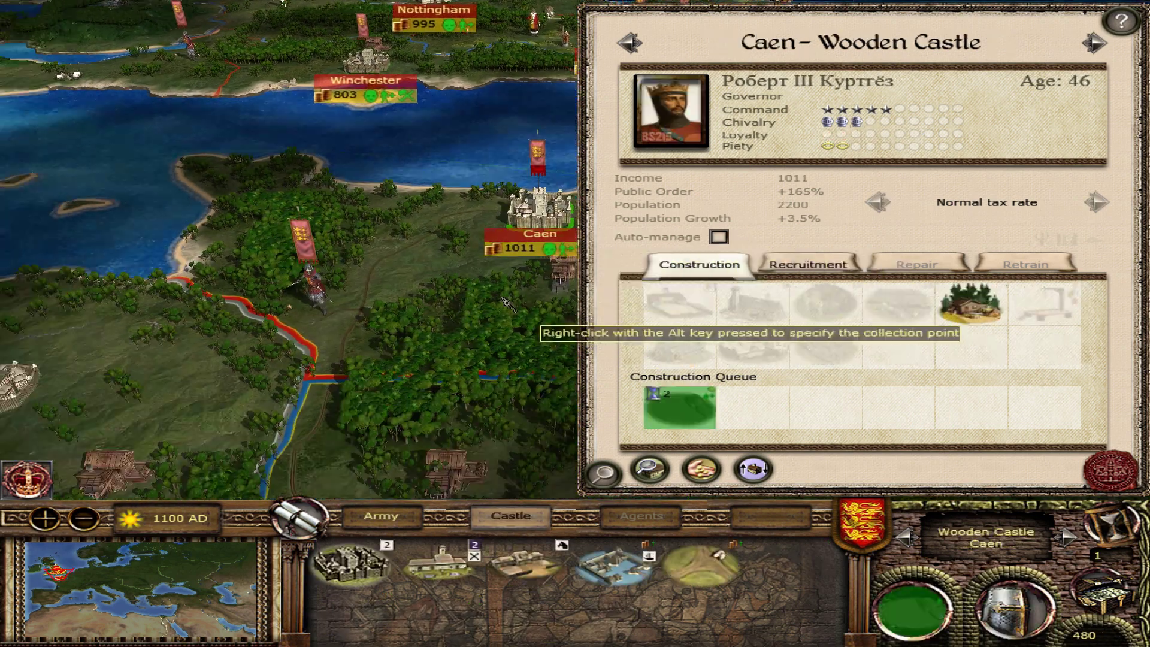
click(498, 264)
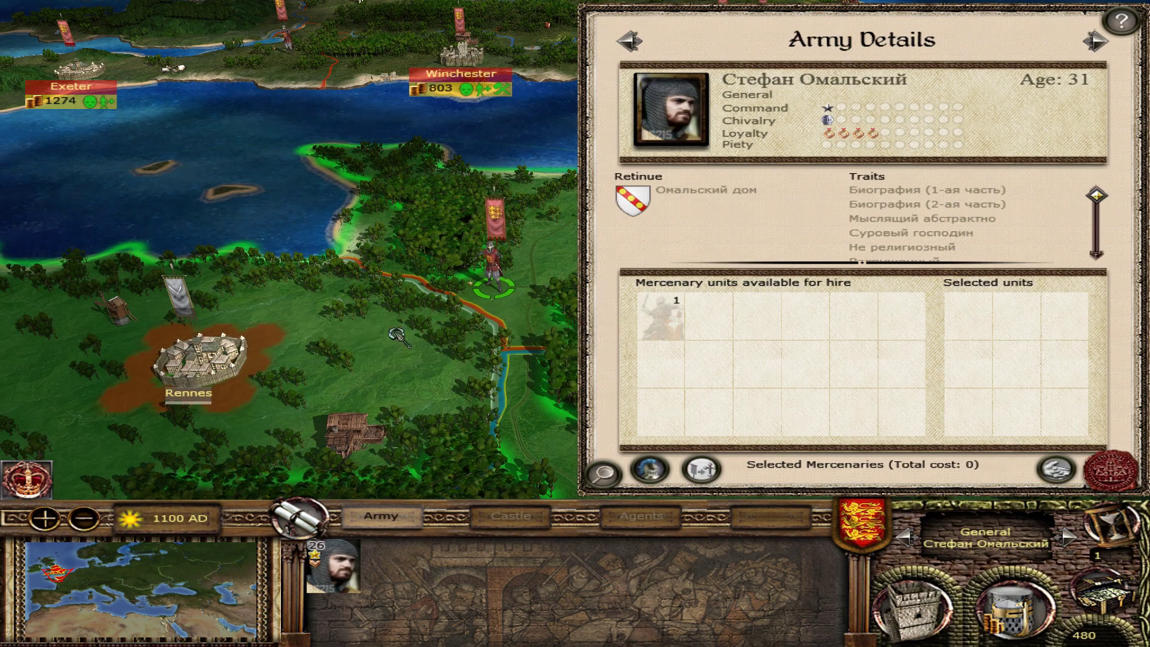
click(1117, 477)
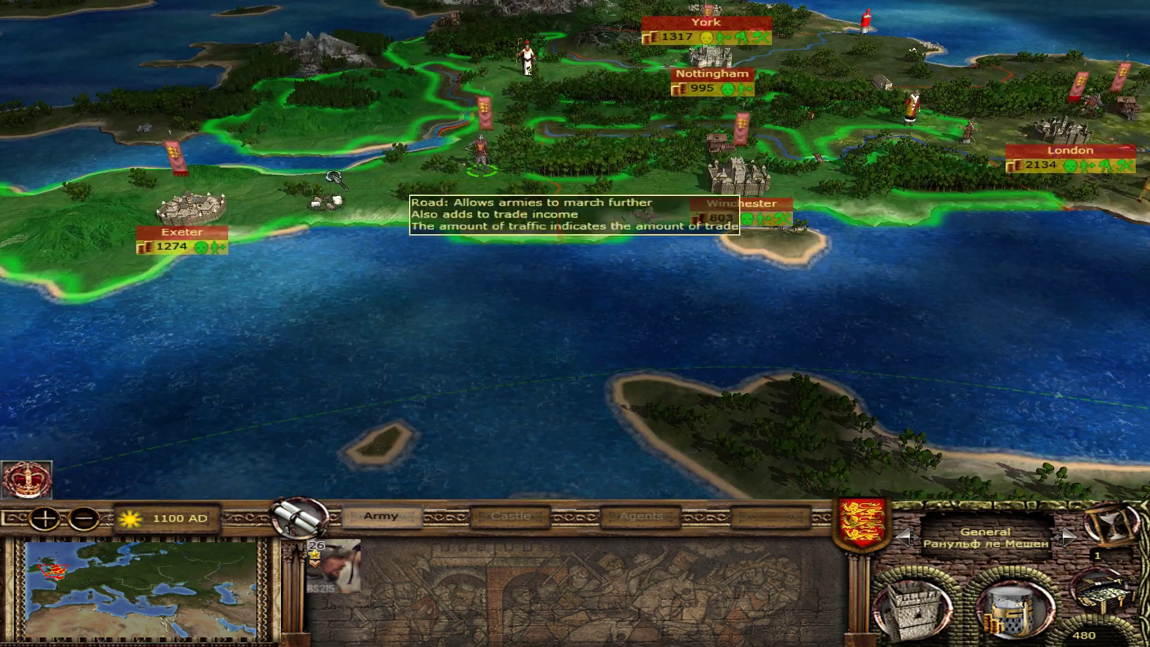
Step: Check Exeter, look north past York and end the turn
click(191, 207)
scroll(779, 423, up, 3)
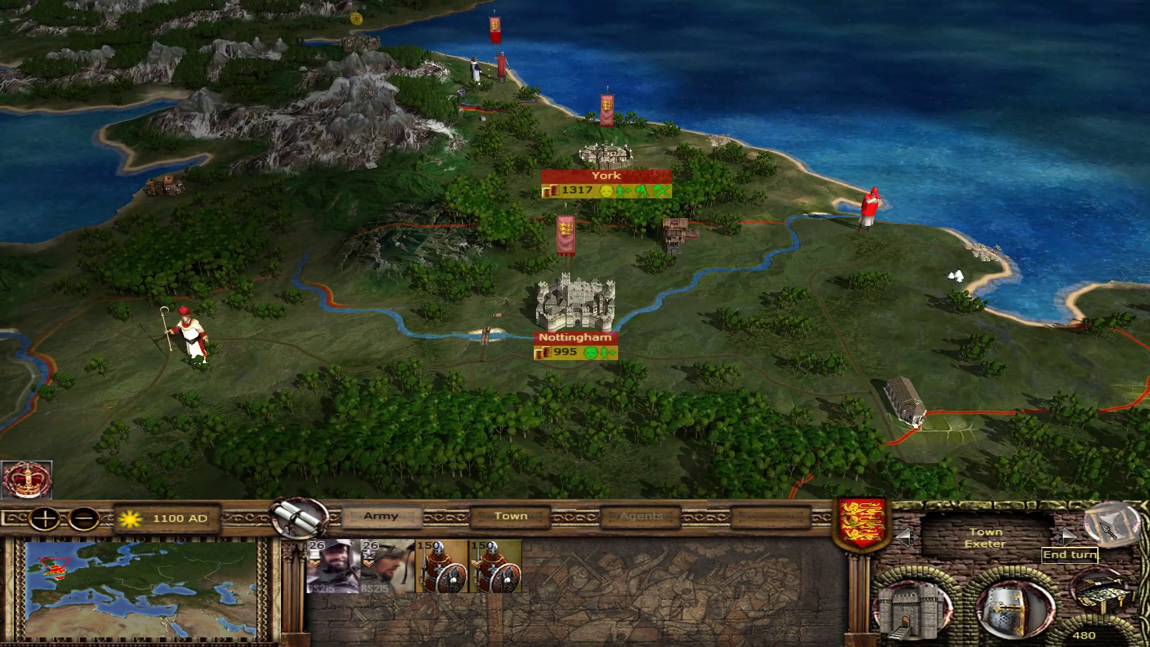
key(Up)
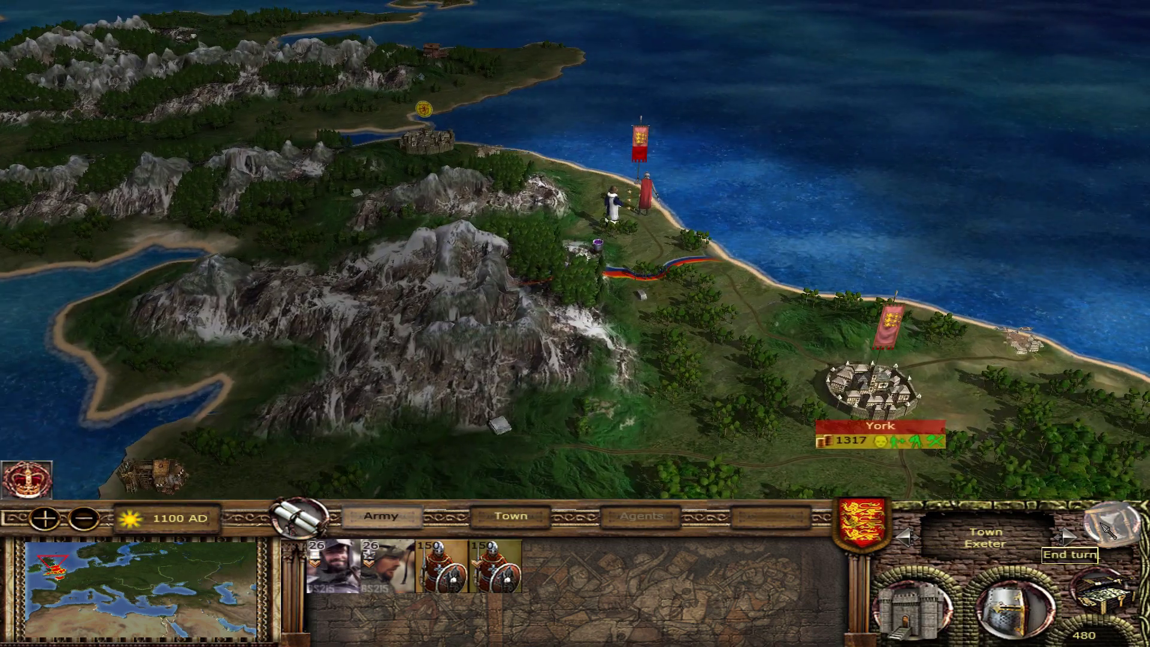
click(1107, 529)
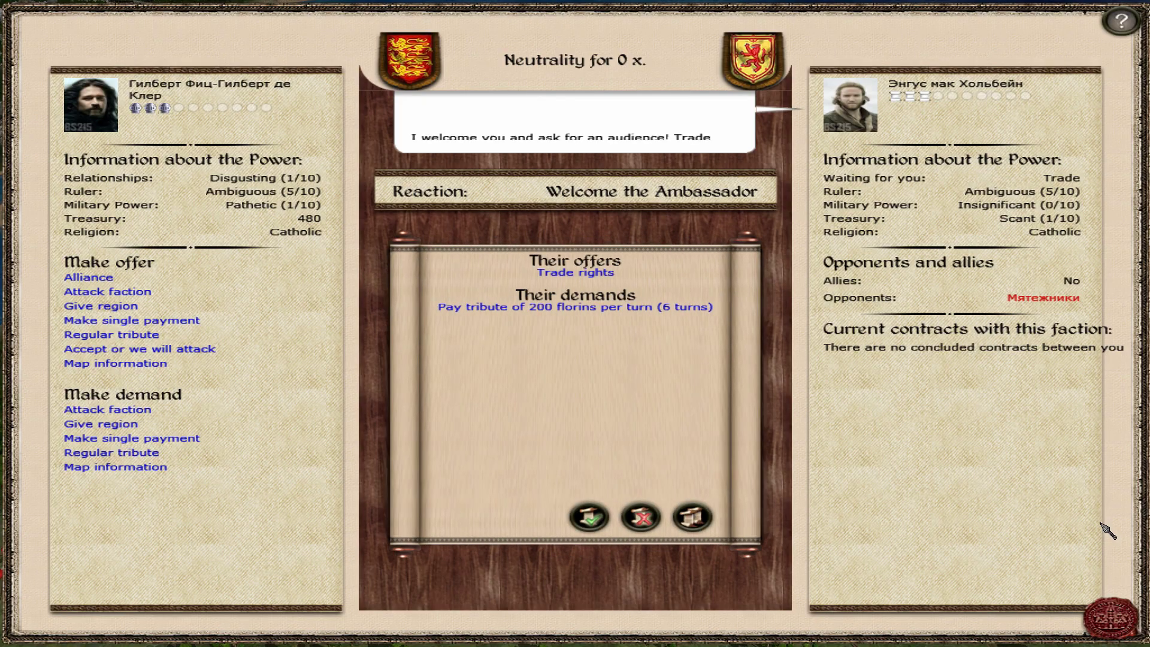
Step: Decline the ambassador's trade-rights-for-tribute offer, leave diplomacy, and dismiss the award notice
click(641, 517)
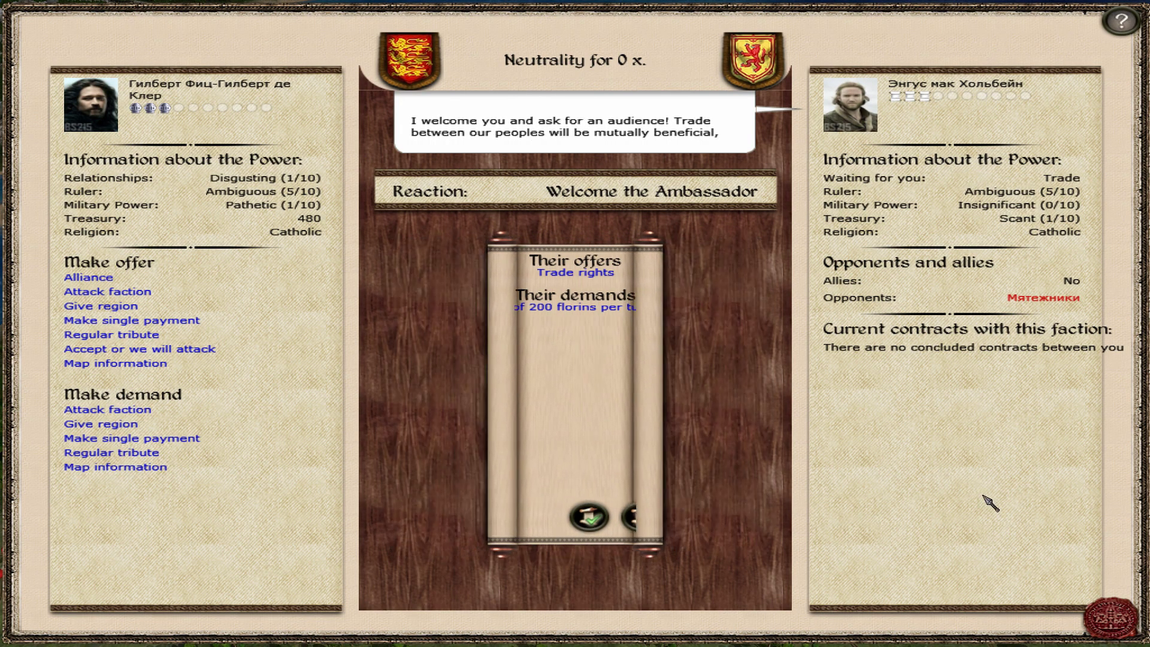
click(1101, 616)
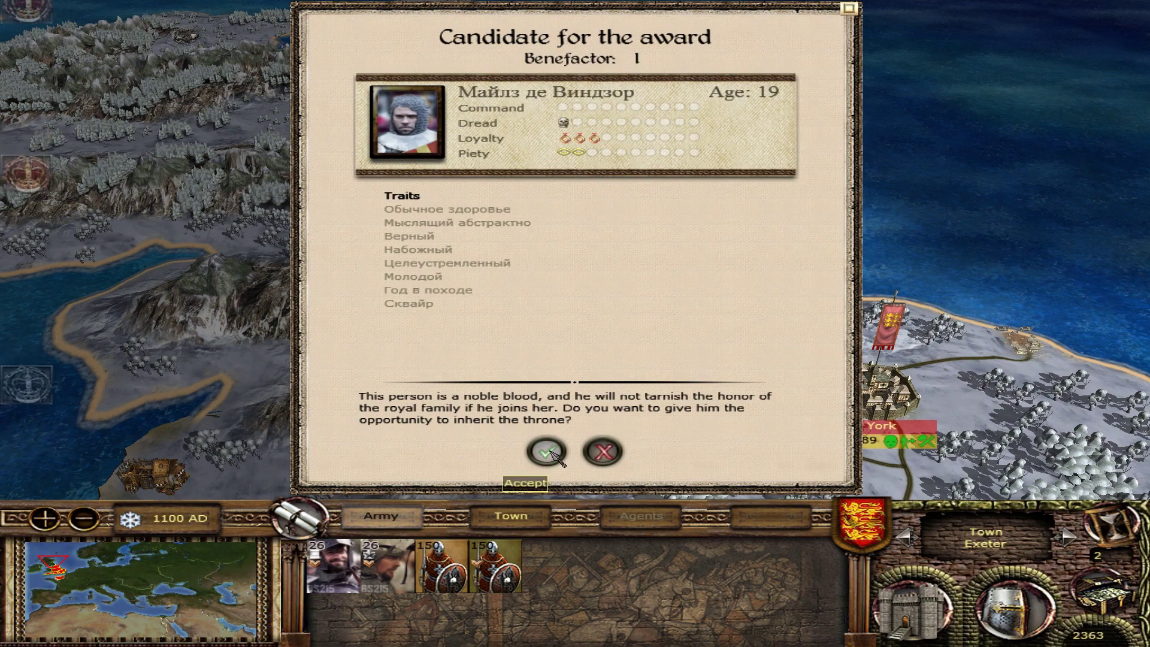
click(546, 452)
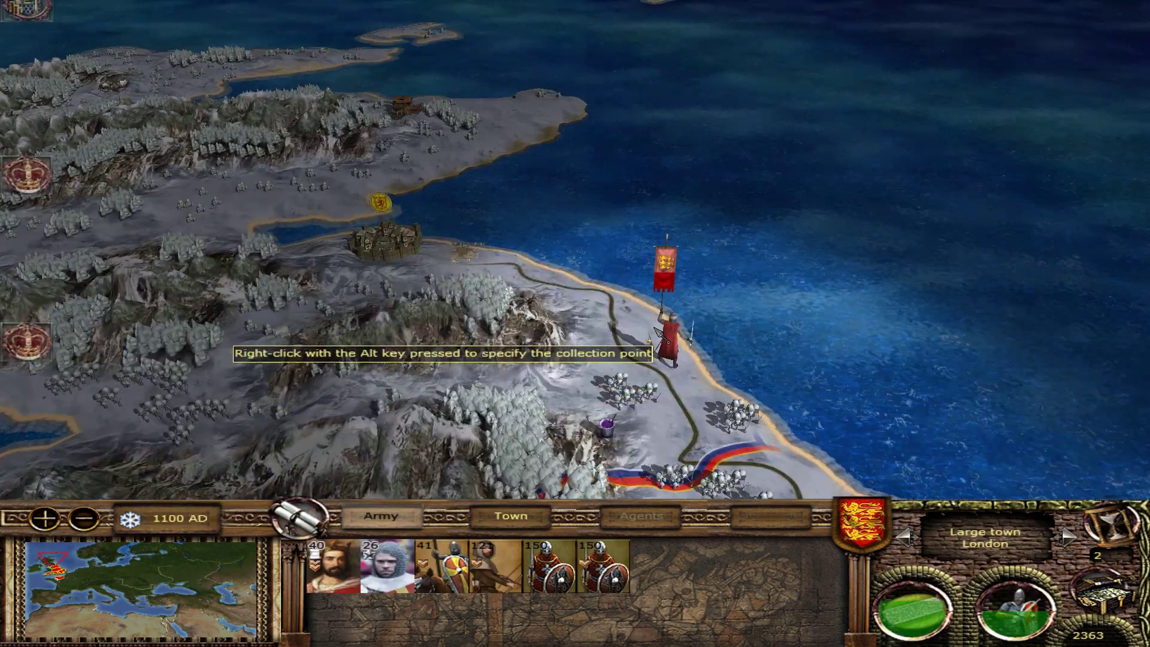
Step: Declare war on Scotland and besiege Edinburgh, queuing two battering rams and ladders
right_click(376, 243)
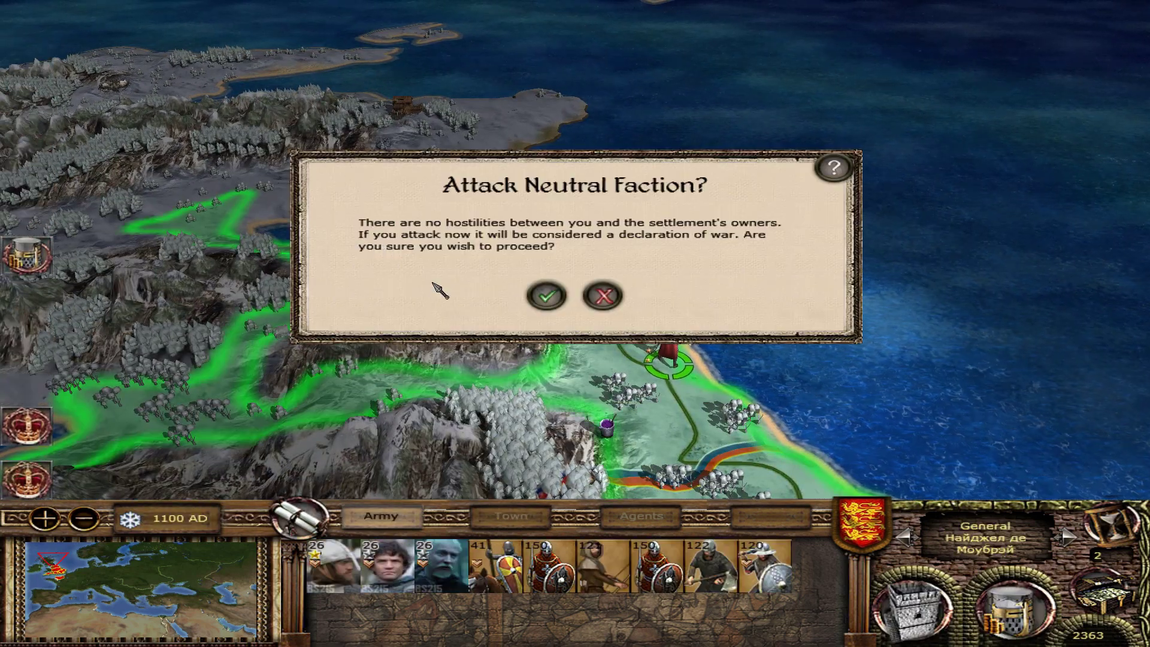
click(555, 298)
click(377, 342)
click(378, 342)
click(443, 345)
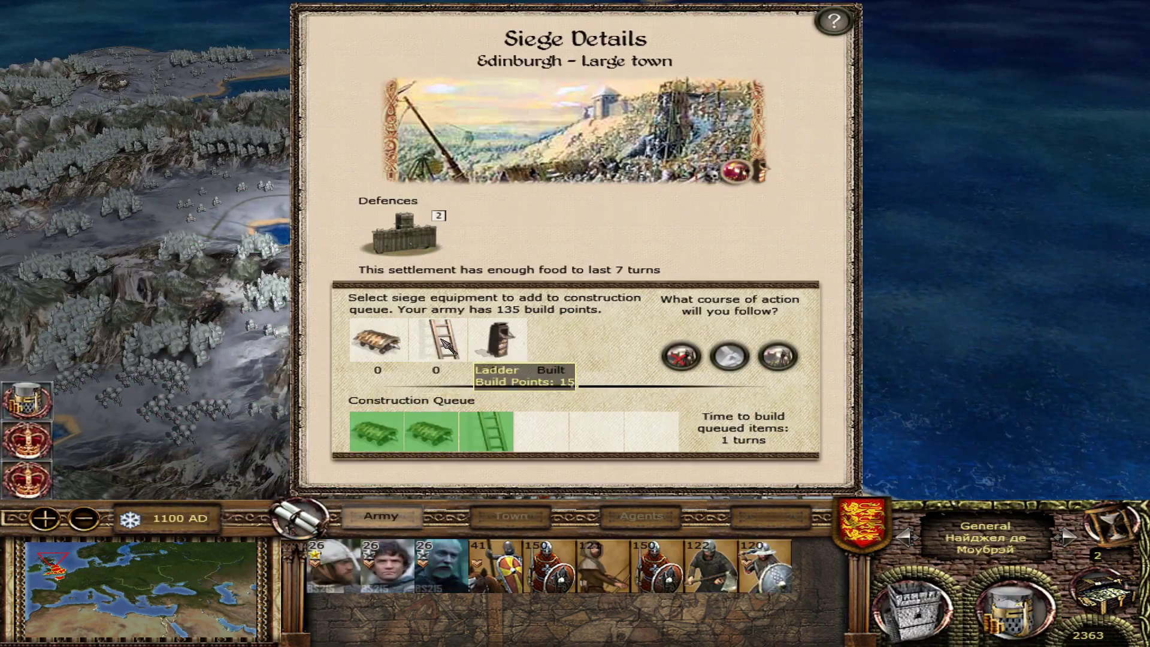
click(446, 344)
click(446, 344)
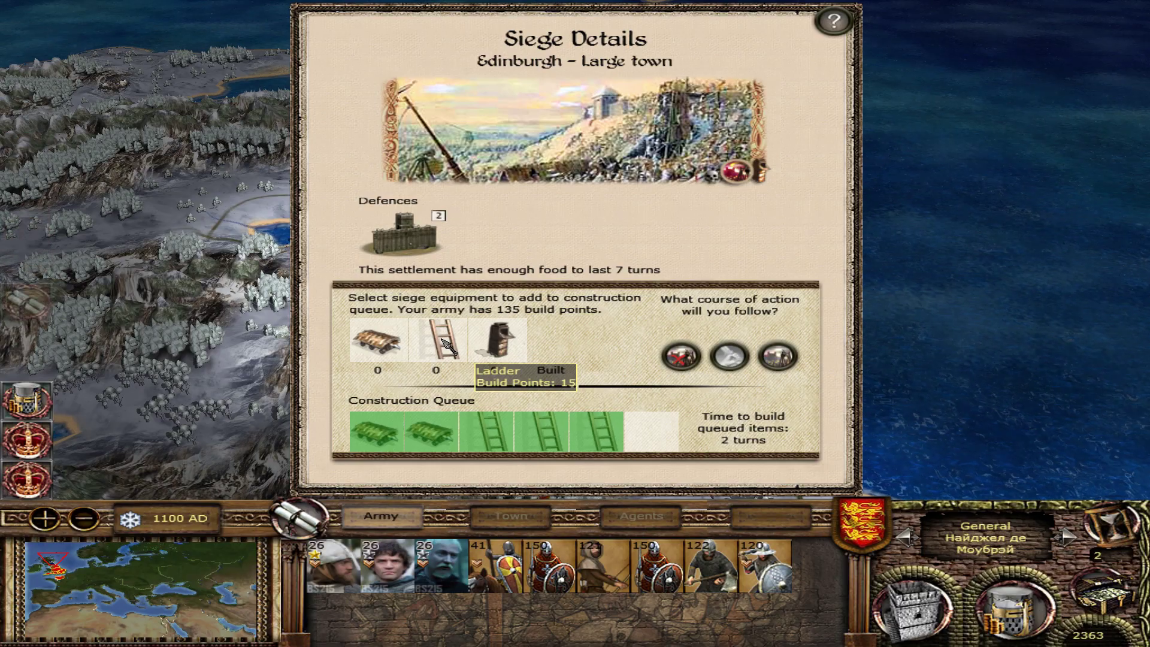
click(758, 358)
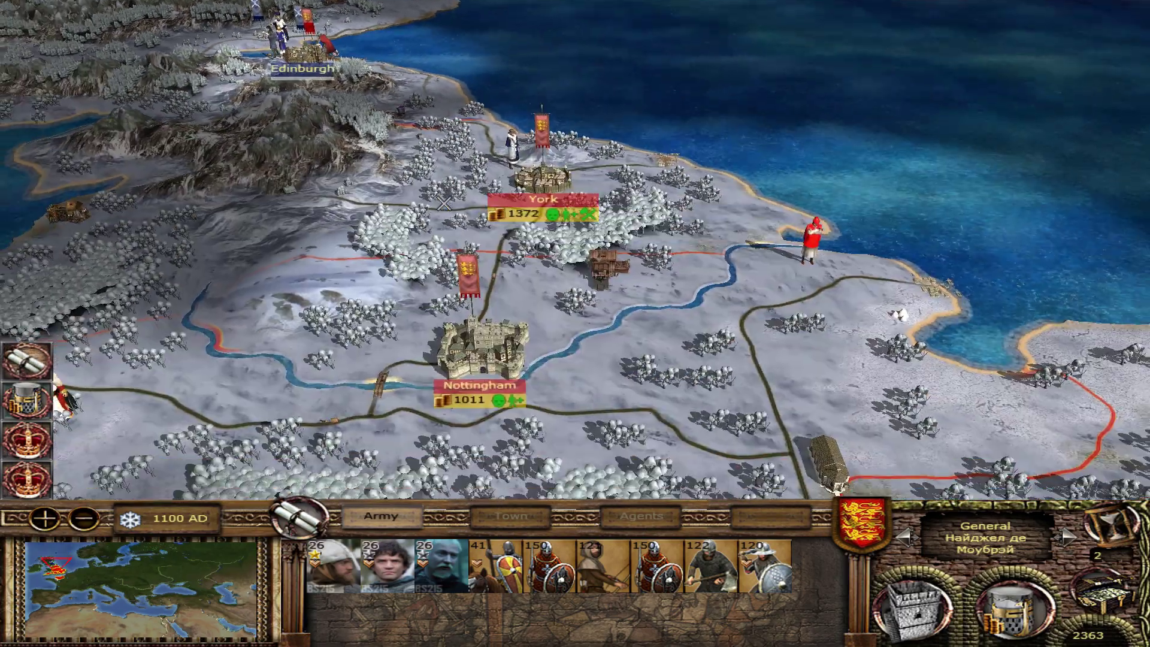
click(554, 53)
Step: Review Nottingham, Winchester and Exeter, queue a Cleared field in Exeter, then end the turn
scroll(569, 203, down, 3)
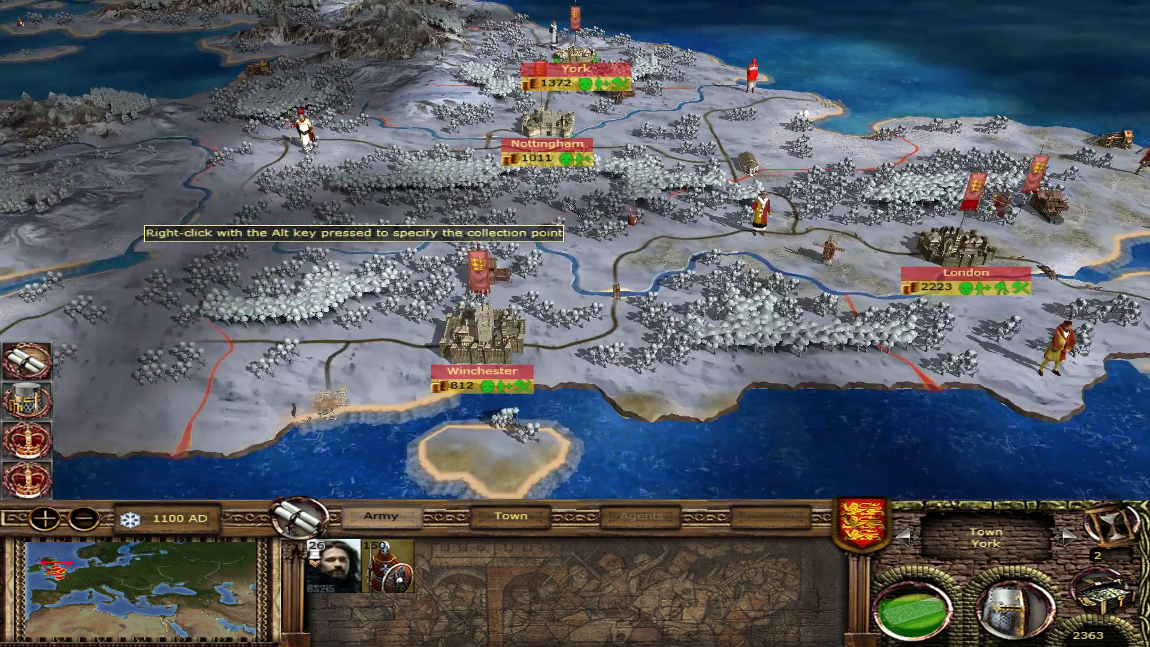
double_click(546, 120)
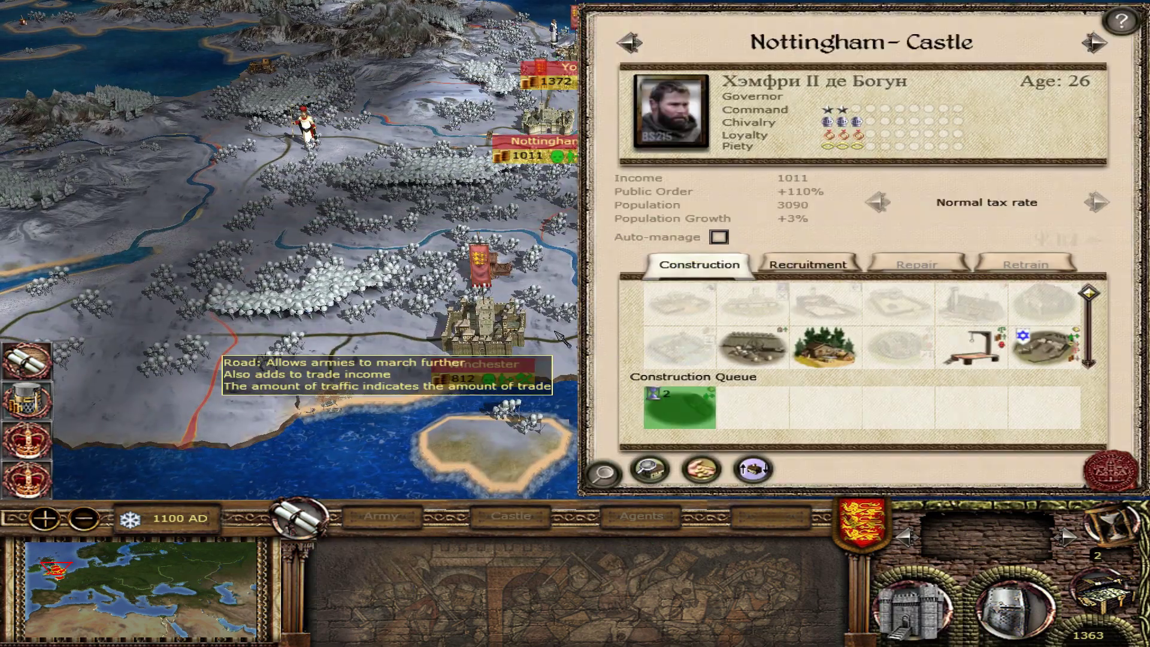
double_click(509, 326)
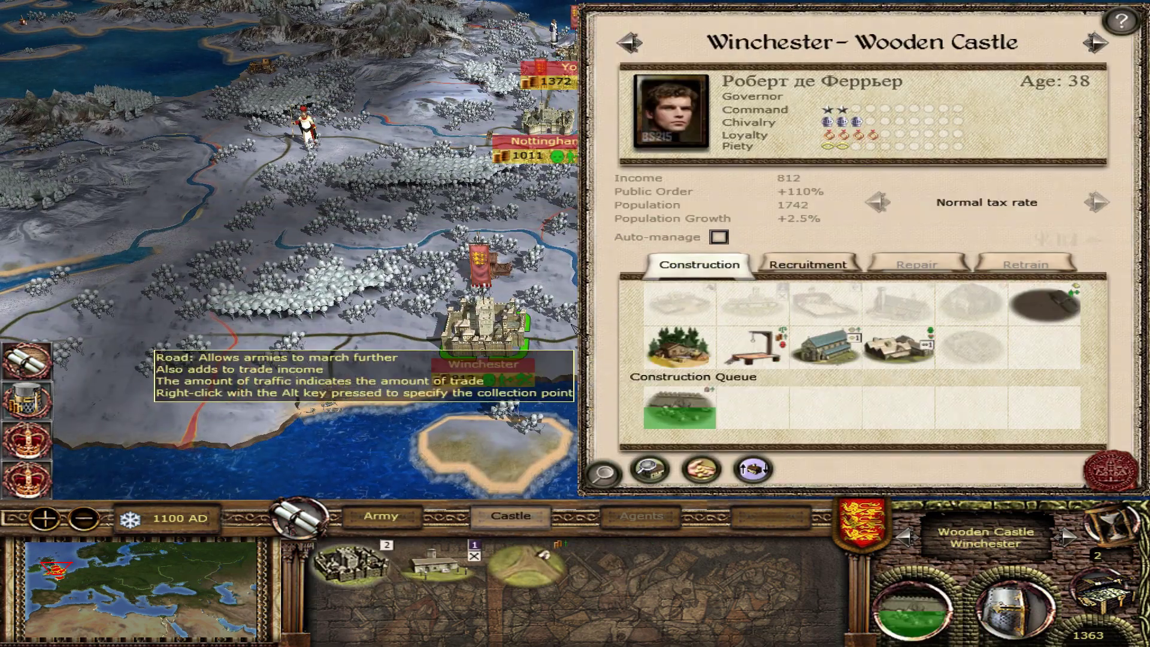
double_click(96, 383)
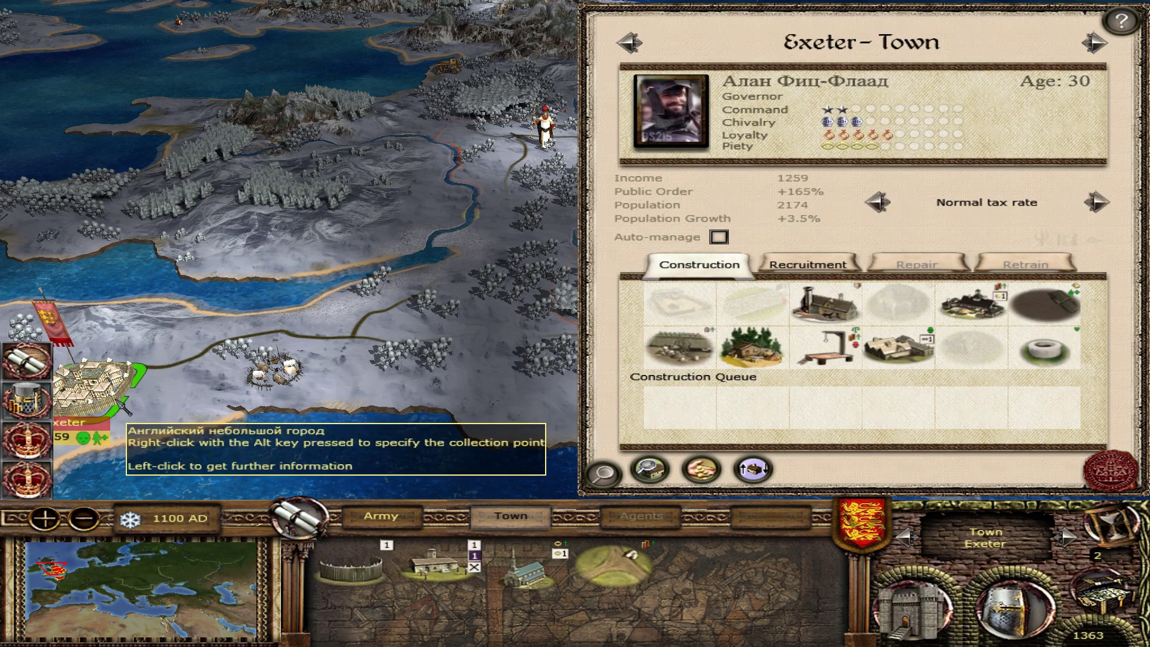
click(1059, 305)
key(Return)
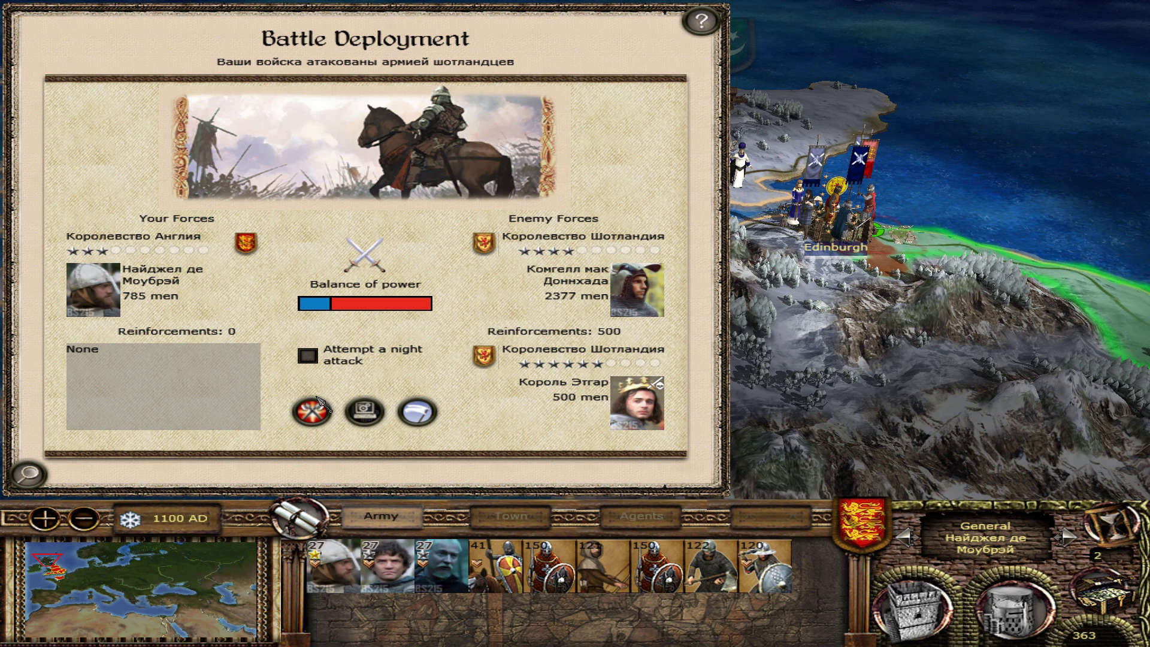
Step: Choose Fight Battle against the Scottish attack and load the snowy battlefield
click(311, 413)
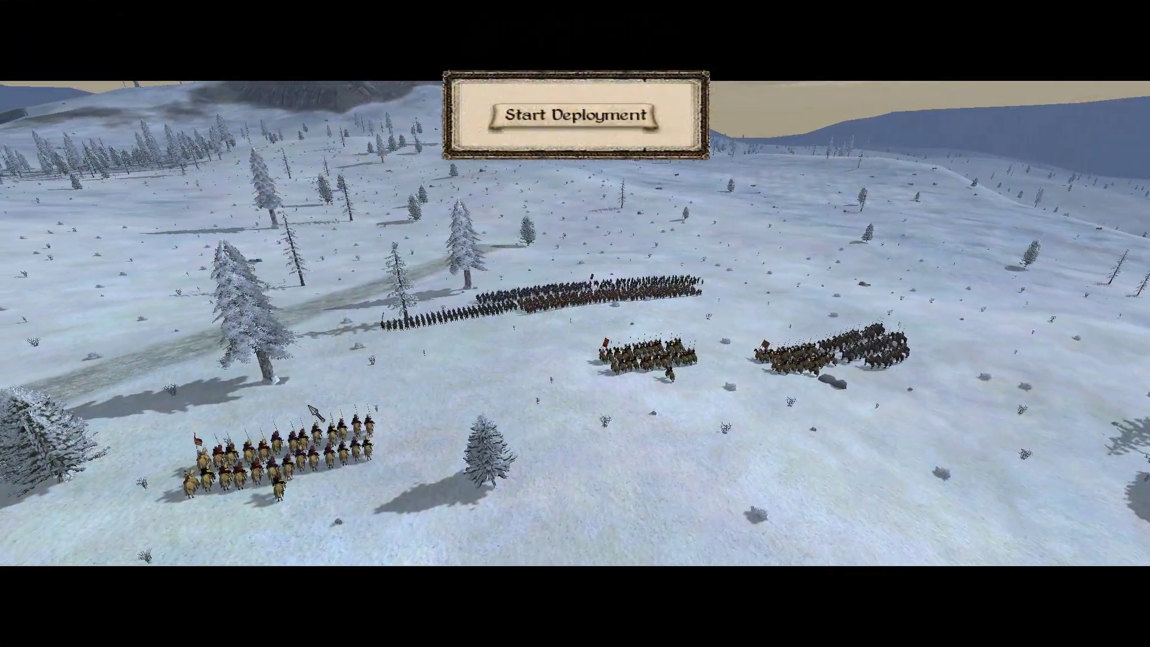
Step: Begin deployment, move the archer card two places along, and drag the units into a new formation
click(566, 115)
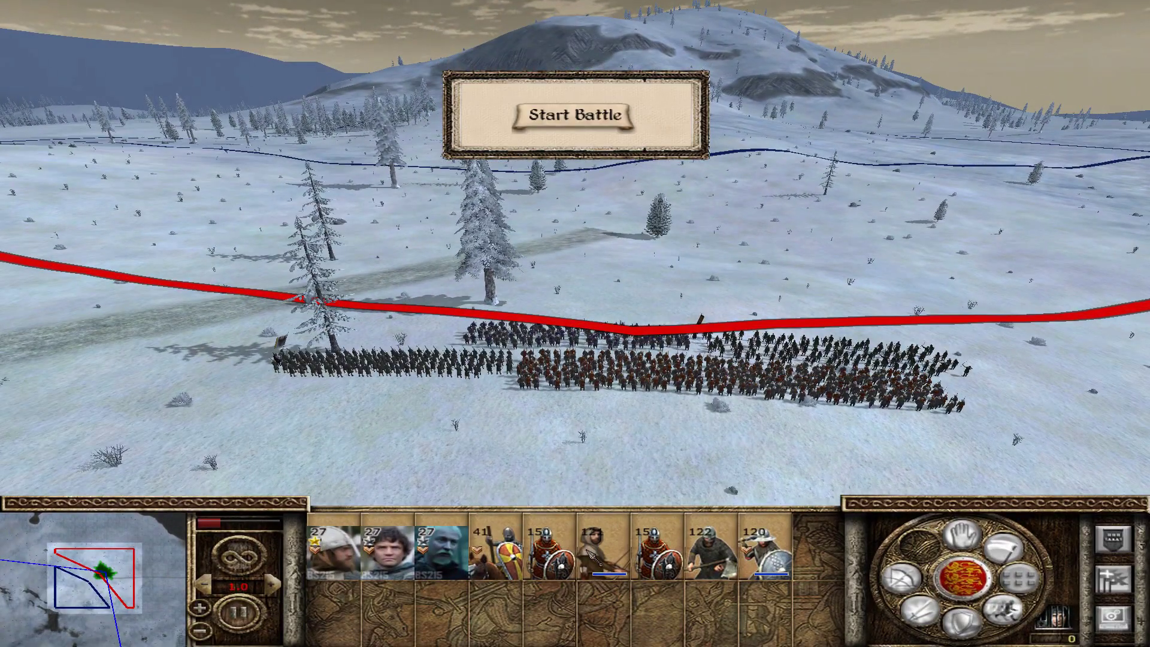
drag(590, 555, 712, 554)
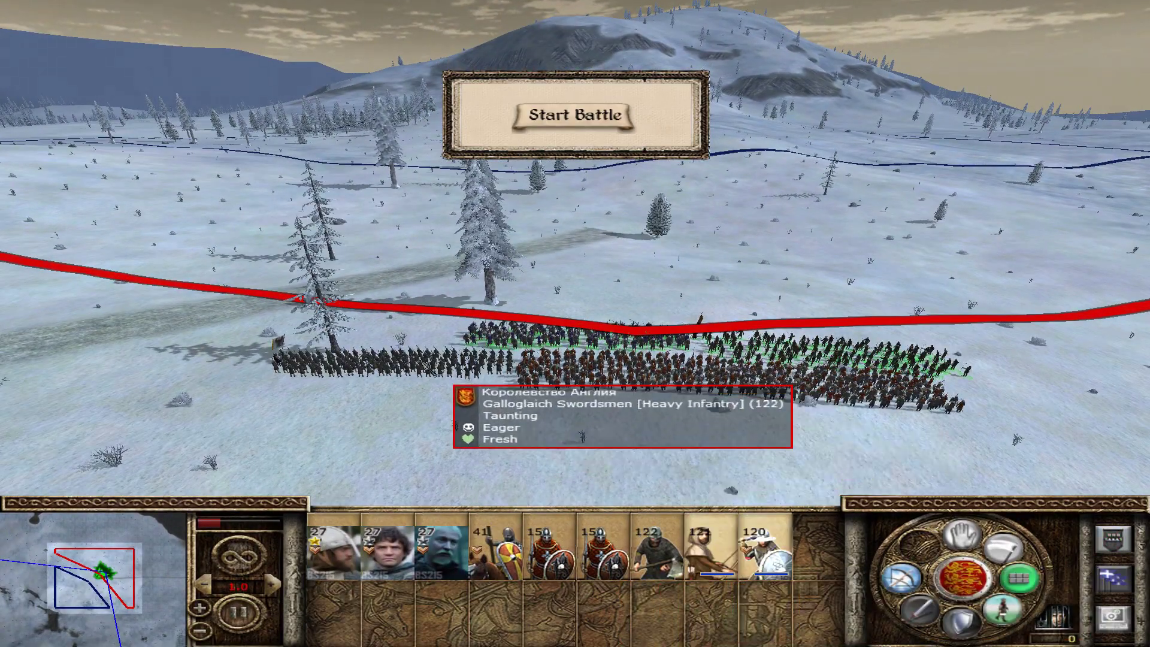
scroll(539, 389, up, 2)
scroll(722, 423, down, 2)
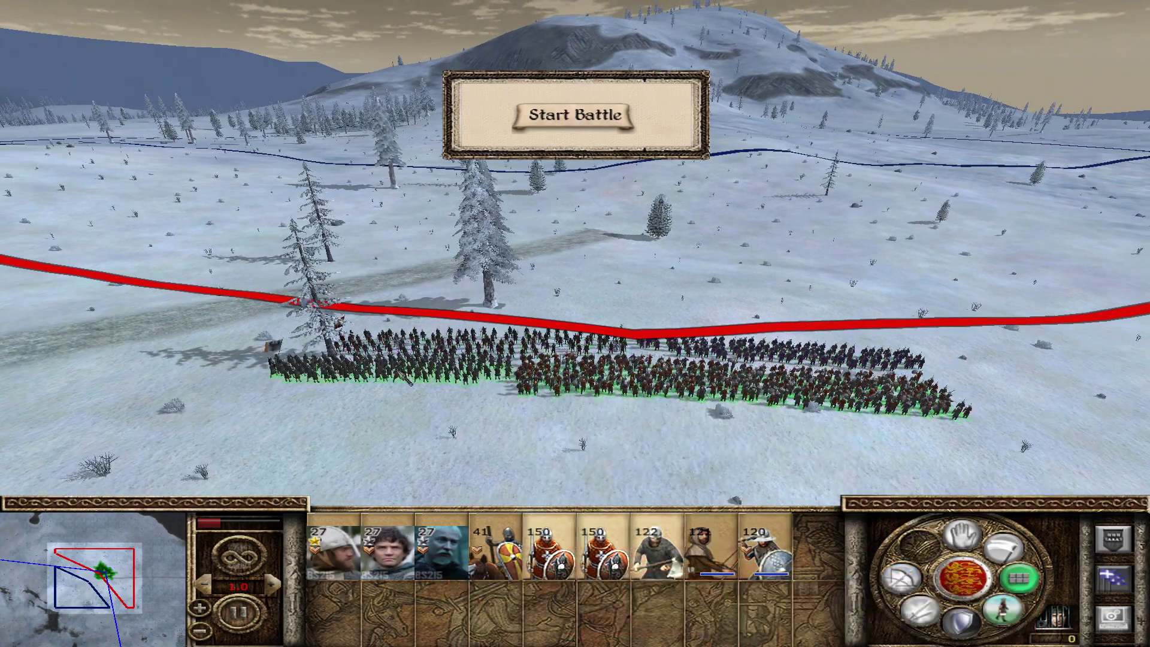
key(d)
drag(599, 399, 938, 408)
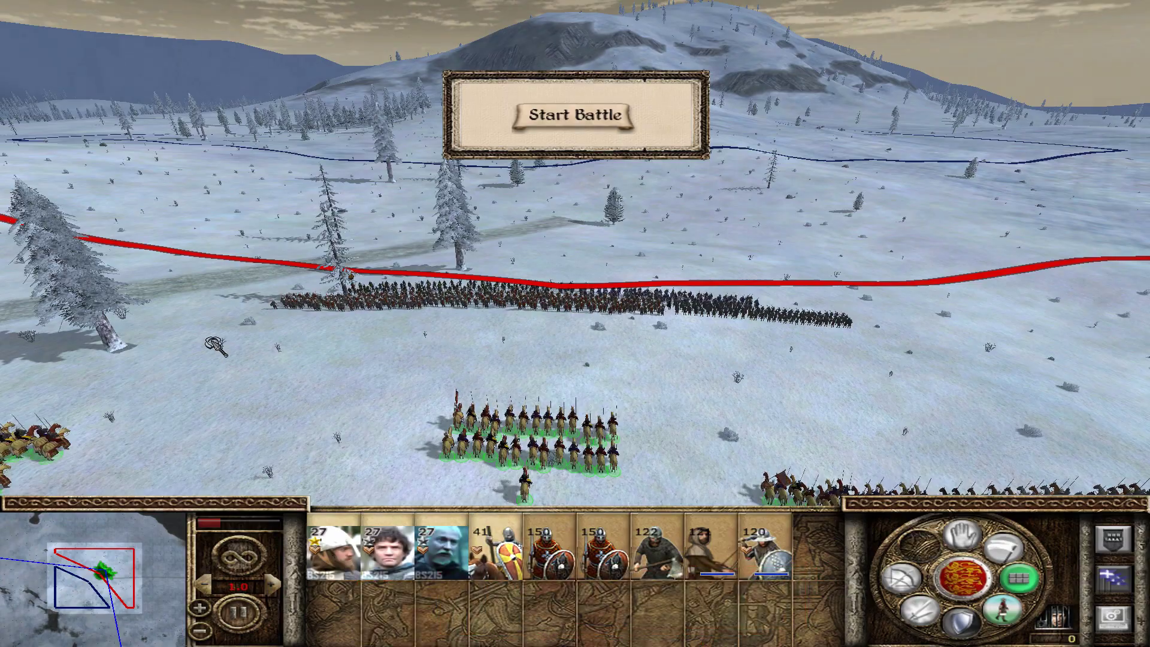
key(e)
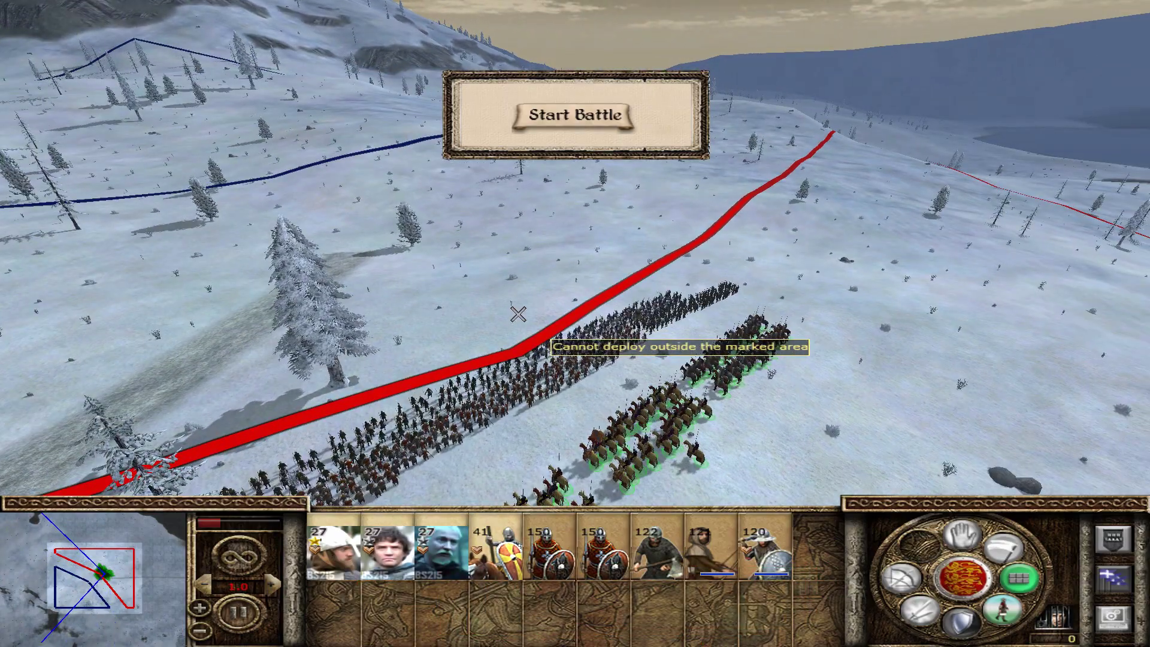
Step: Start the battle and sweep the camera along the English army's ranks
key(Return)
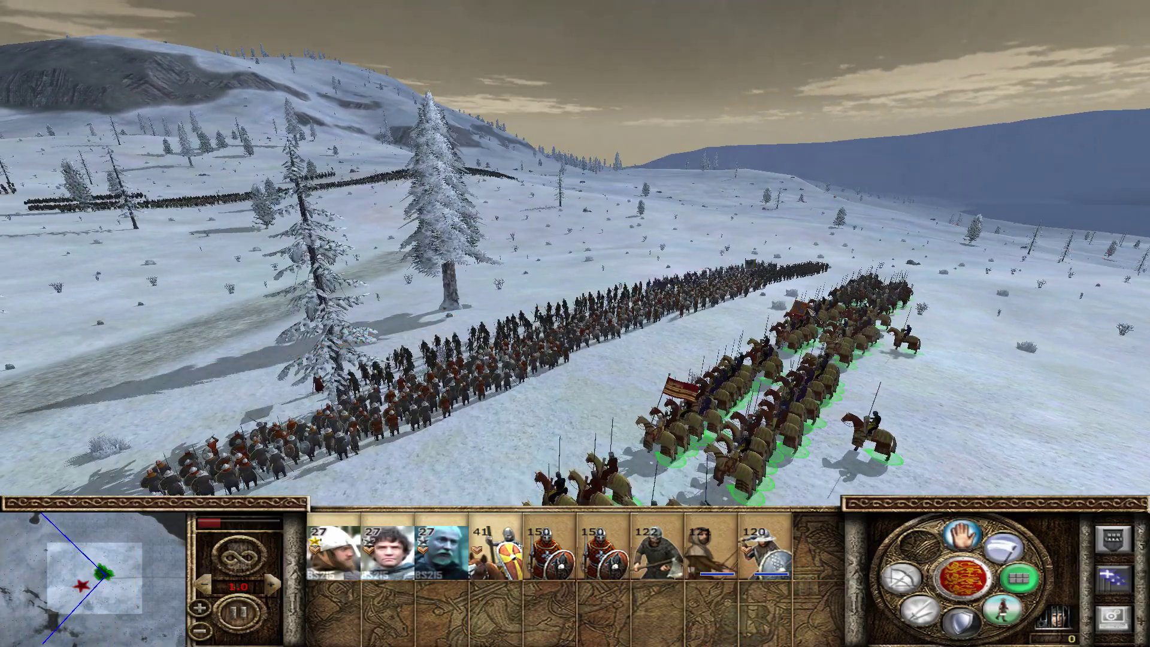
key(q)
key(q)
key(e)
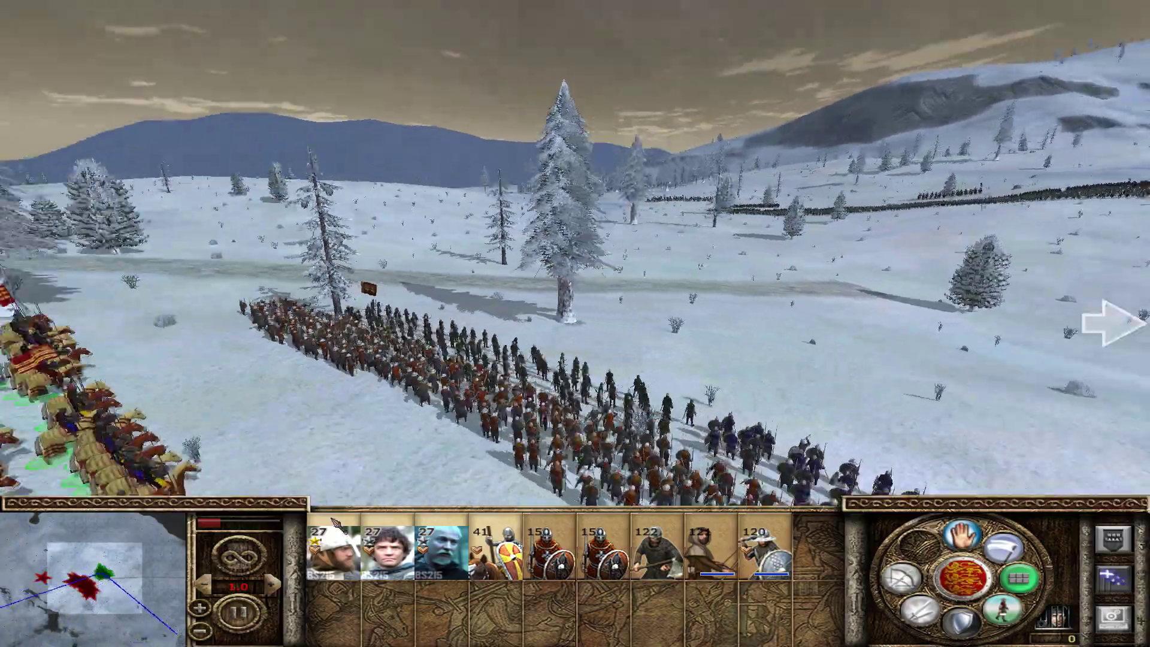
key(q)
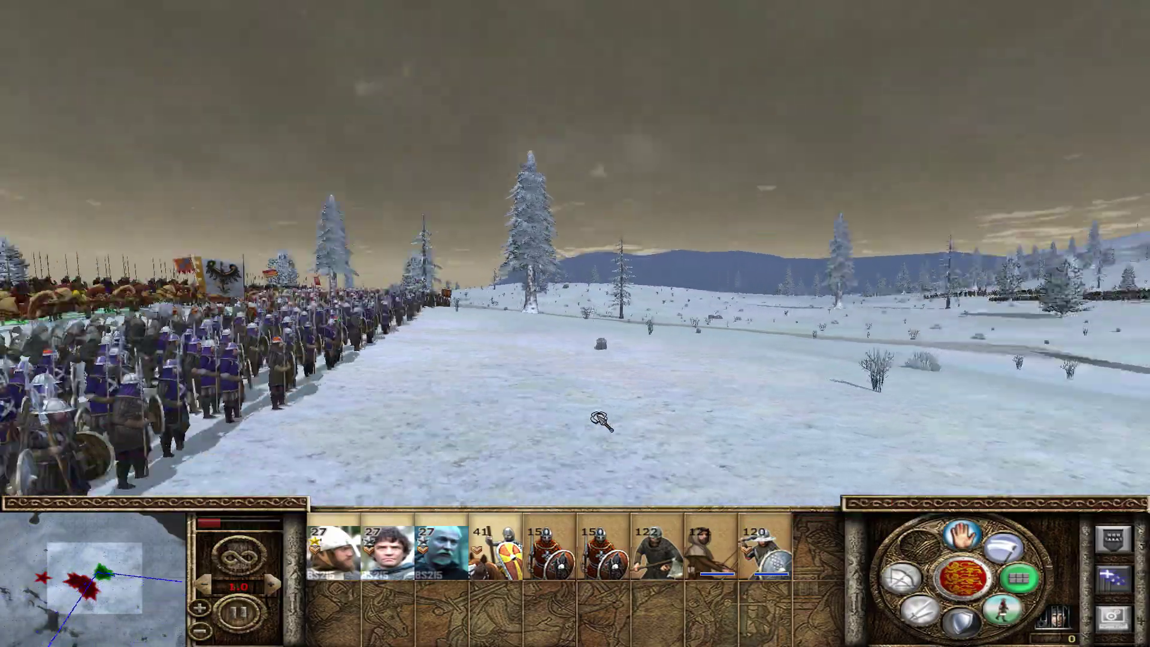
key(a)
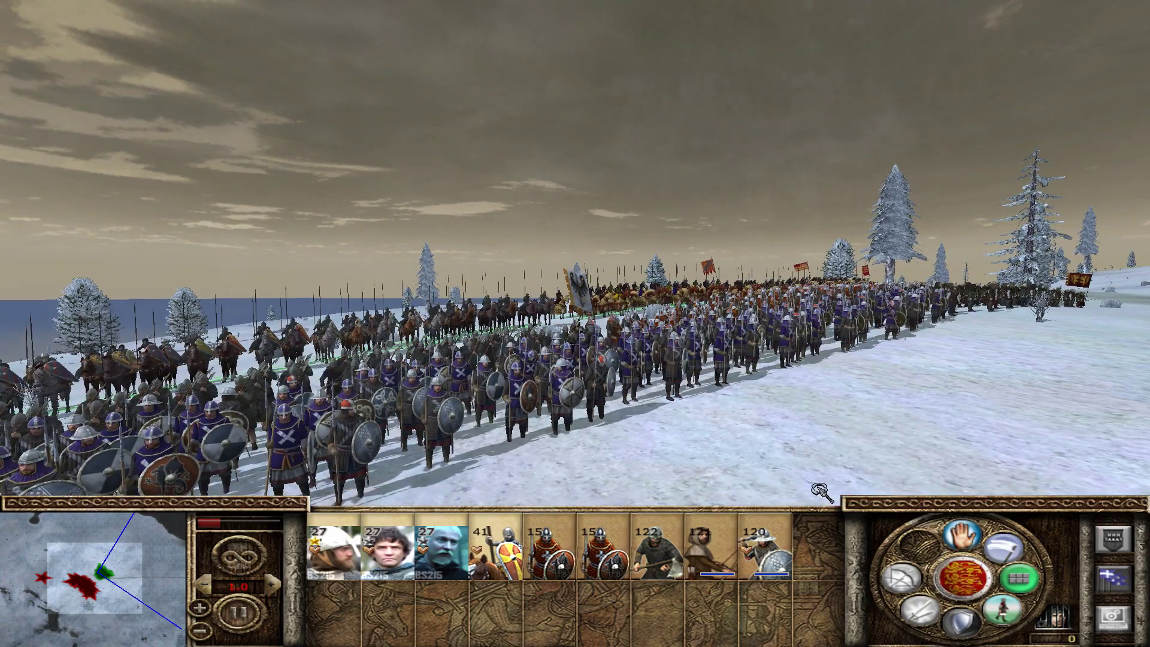
key(a)
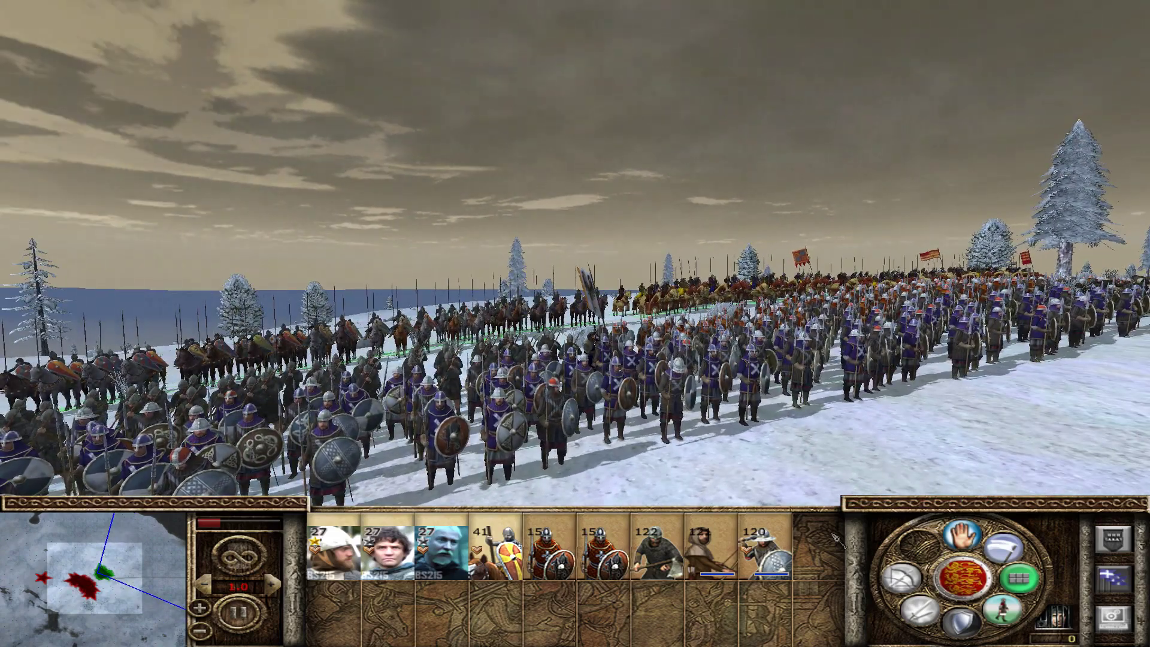
key(e)
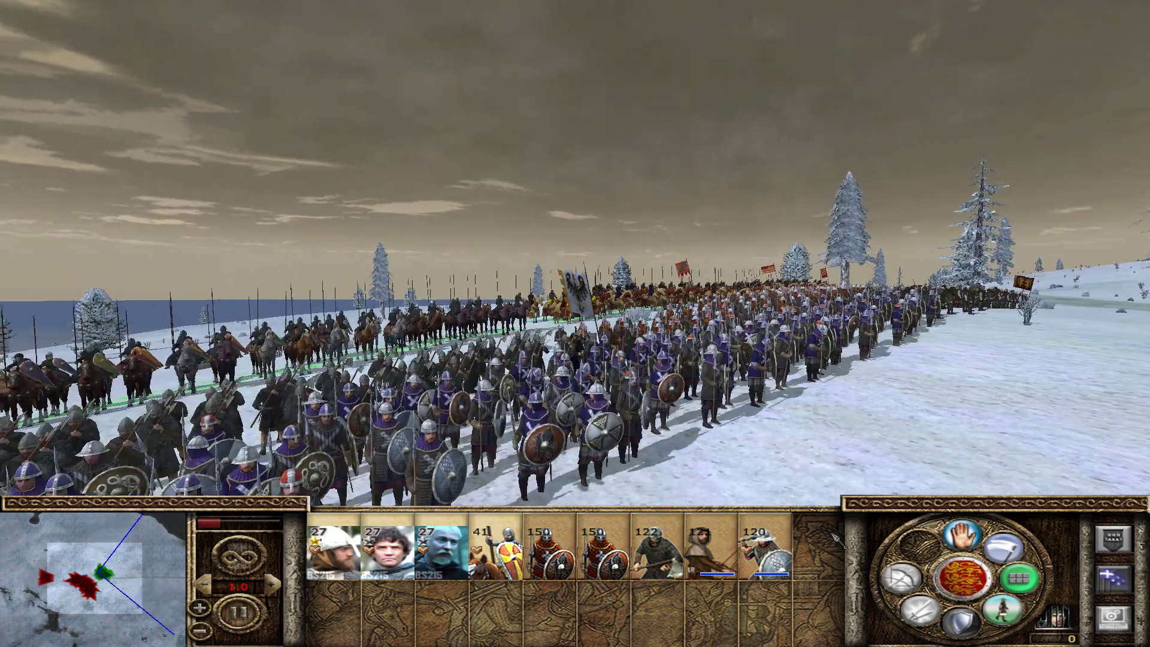
key(q)
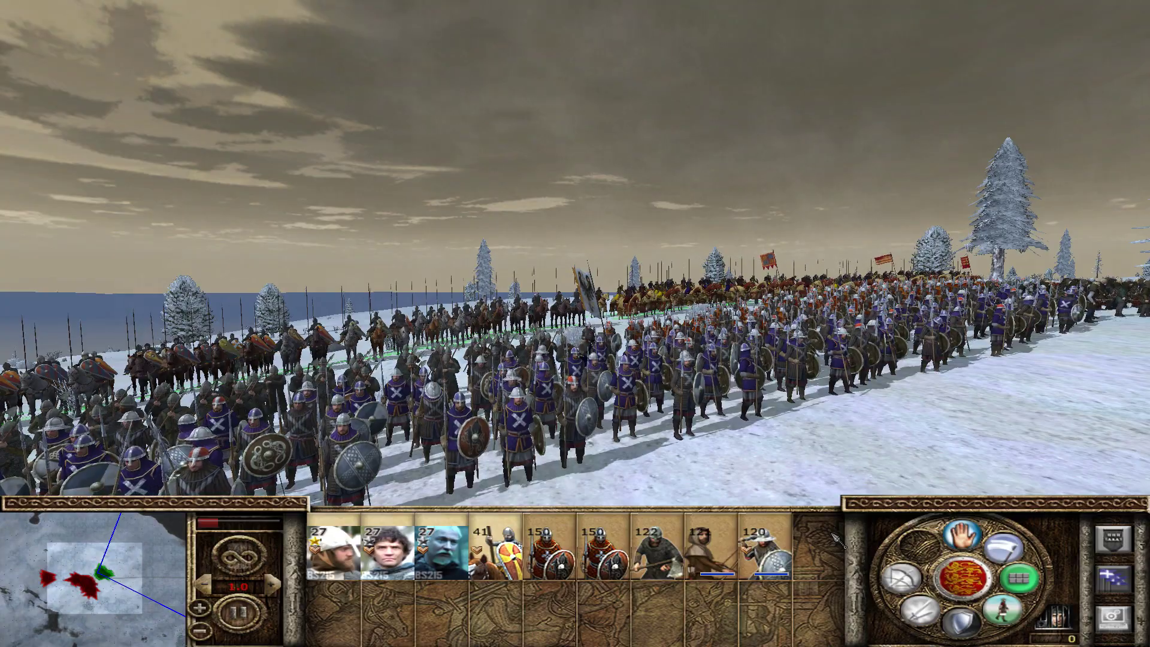
key(e)
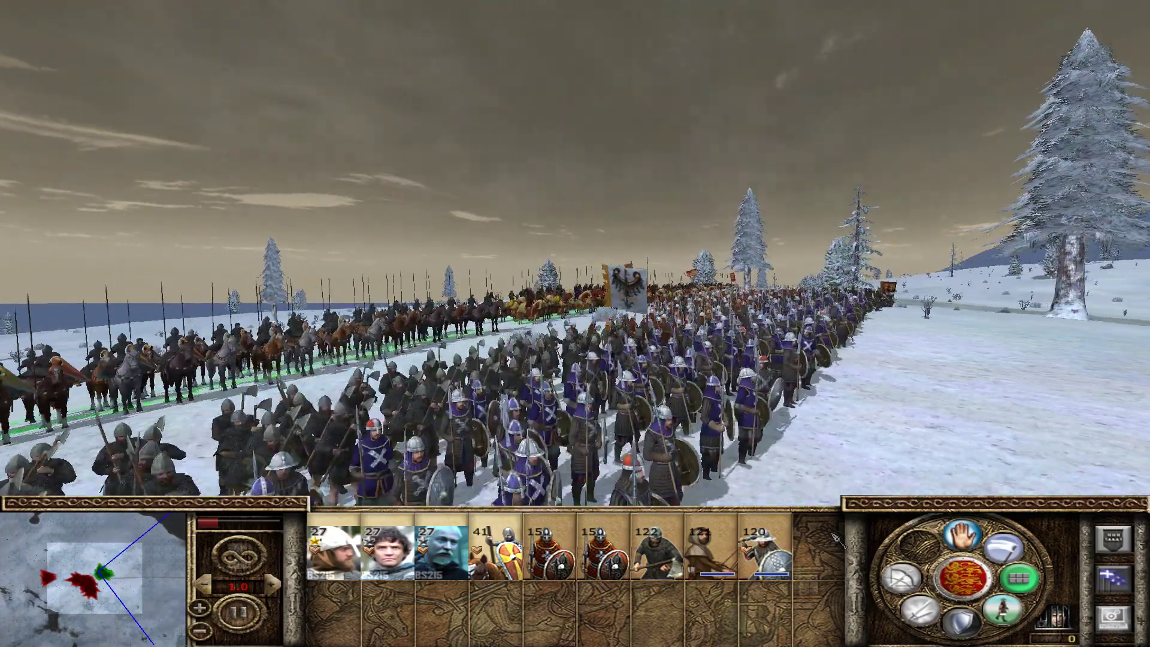
key(q)
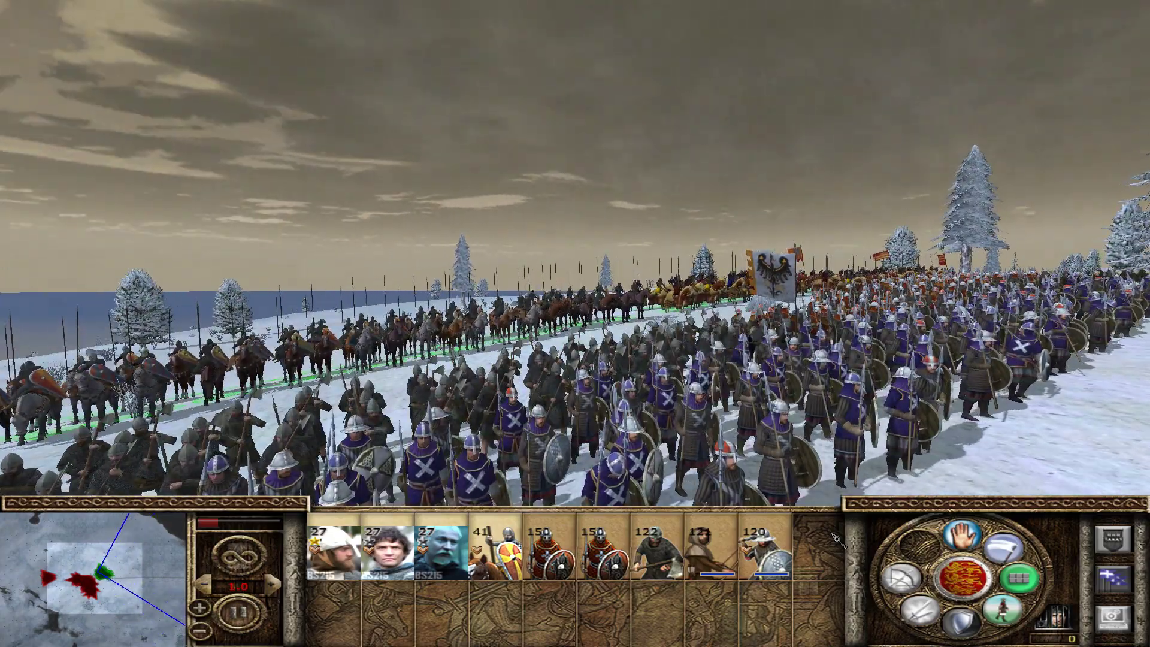
key(q)
key(q)
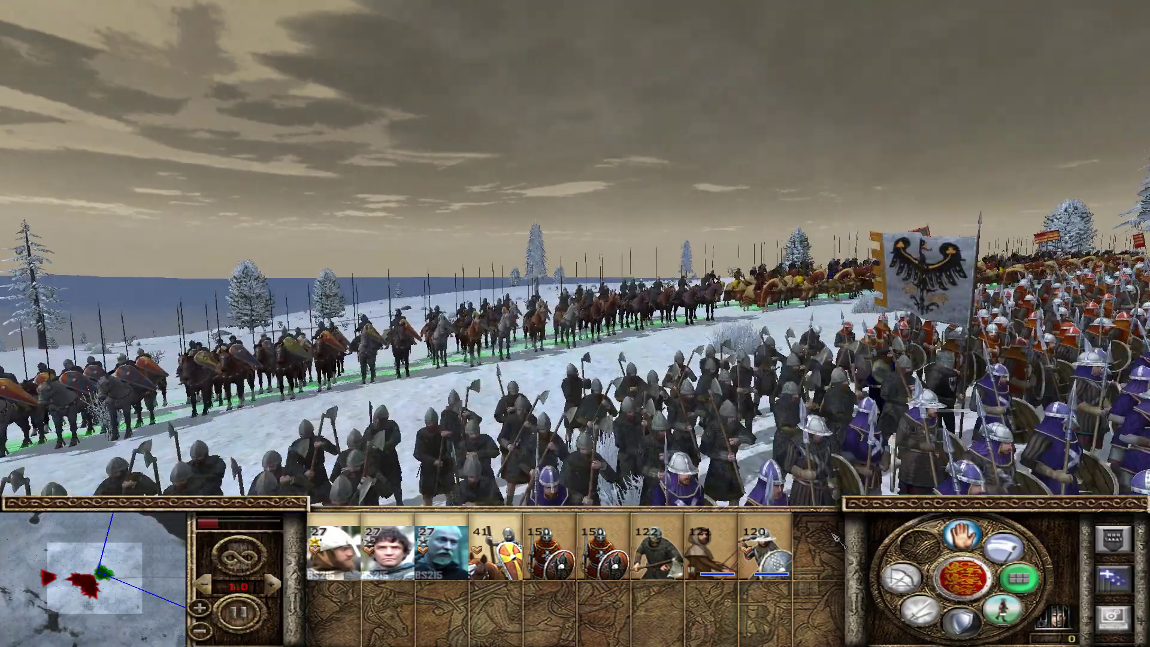
key(q)
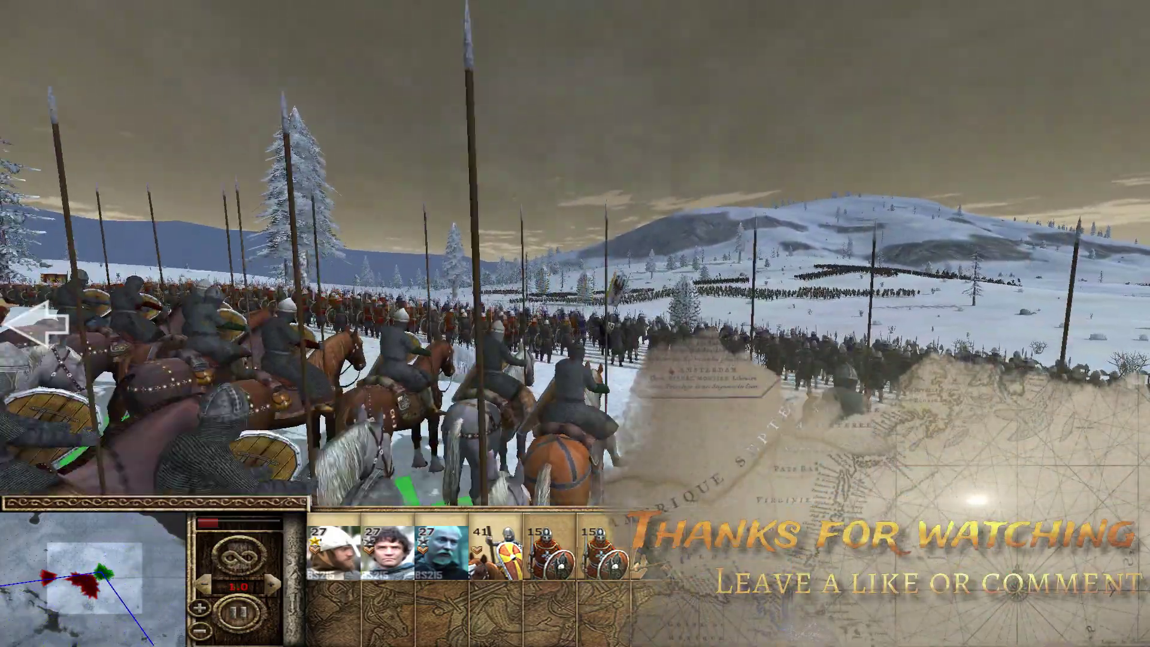